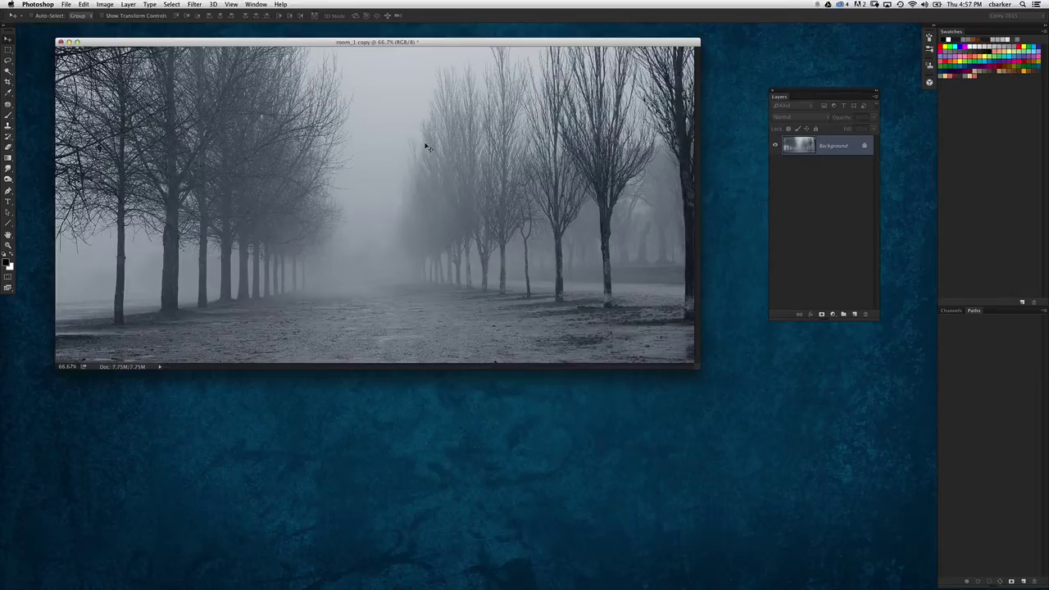
Step: Reposition the document window and the Layers panel in the workspace, and activate the Rectangular Marquee tool
left_click_drag(373, 41, 382, 54)
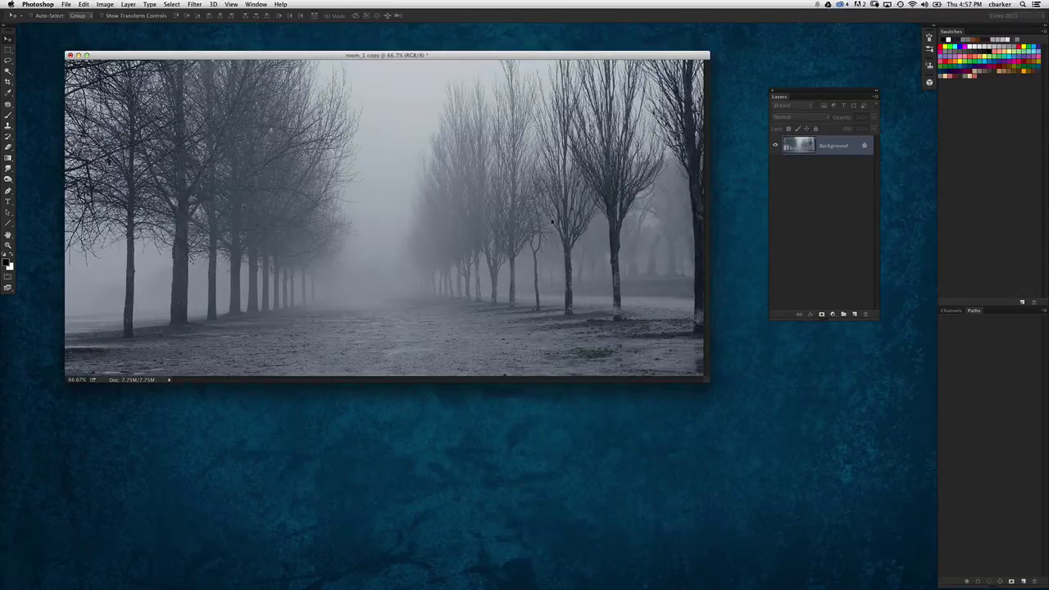
left_click_drag(514, 58, 525, 66)
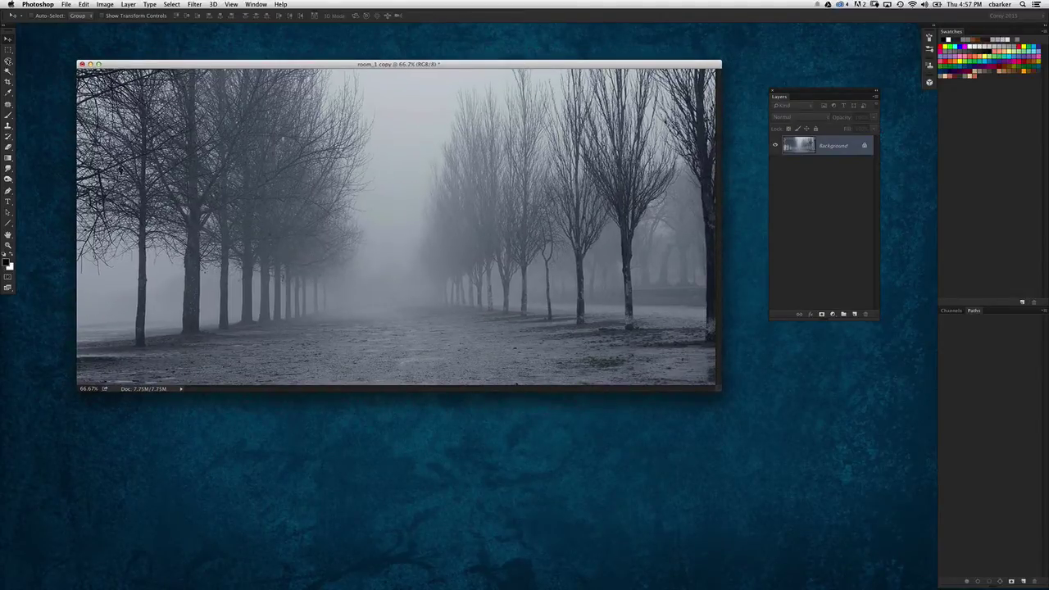
left_click_drag(8, 49, 74, 50)
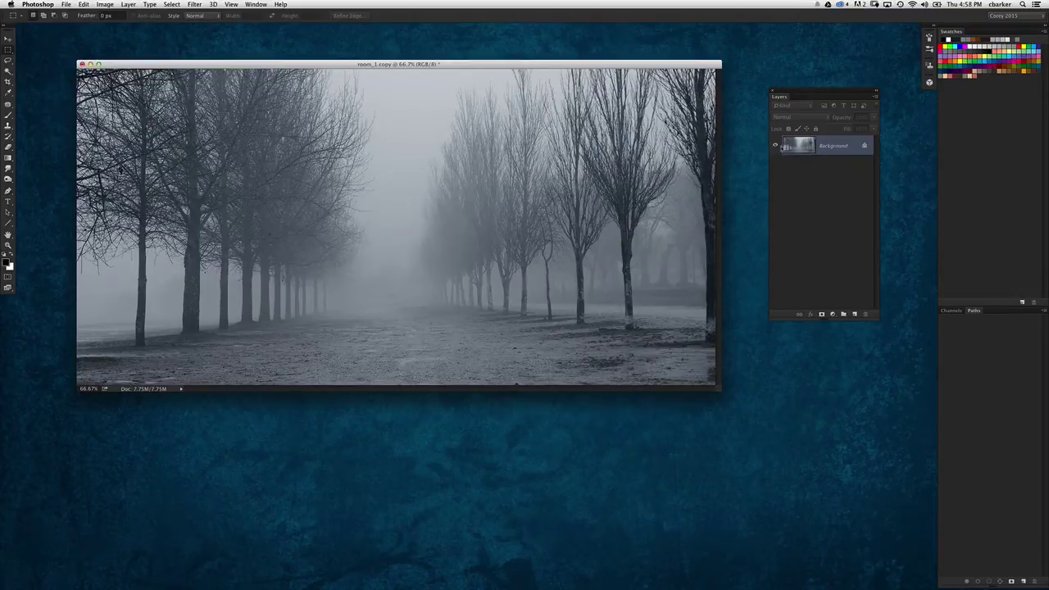
left_click_drag(817, 99, 804, 151)
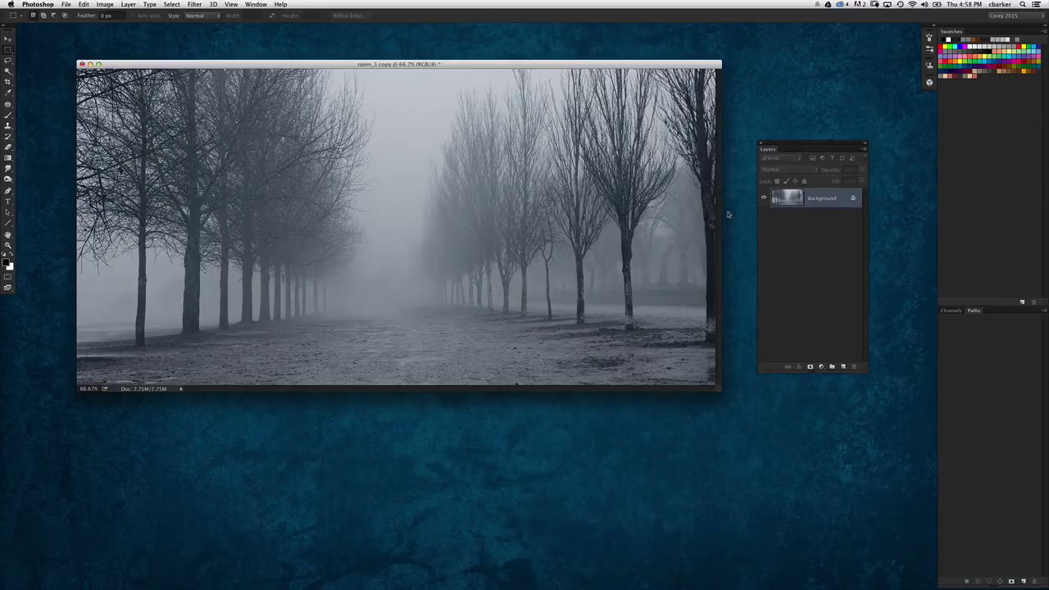
Step: Duplicate the background layer and set the copy to the Multiply blend mode at 75% opacity
key("super+j")
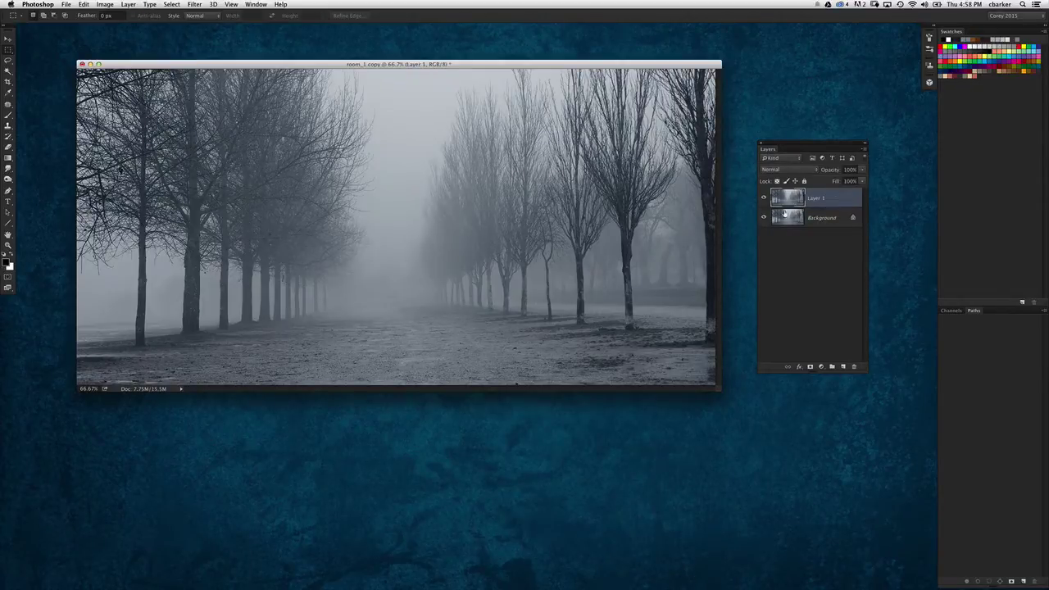
left_click(790, 170)
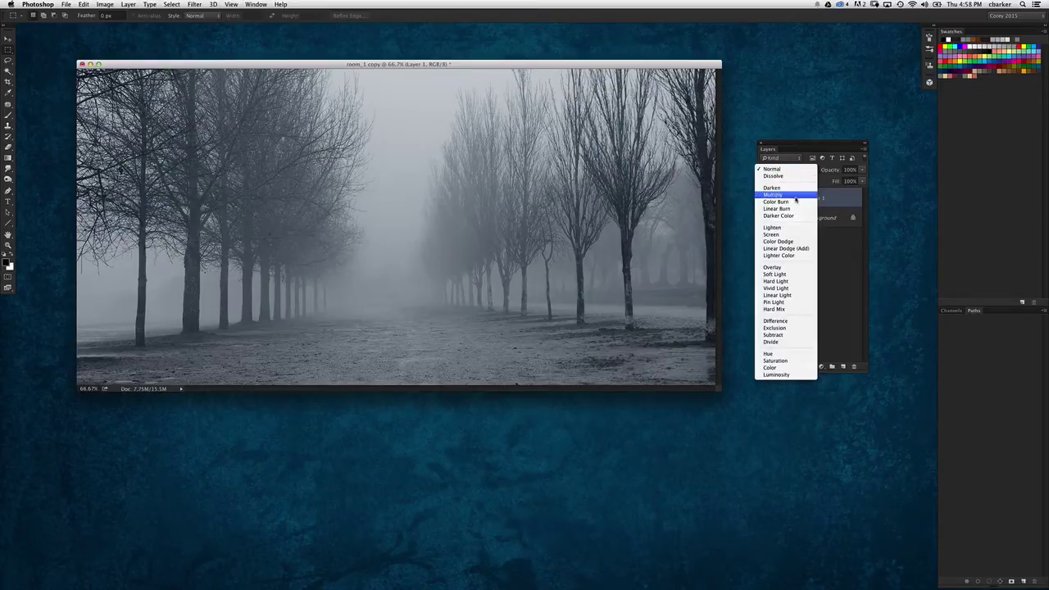
left_click(794, 196)
left_click(849, 169)
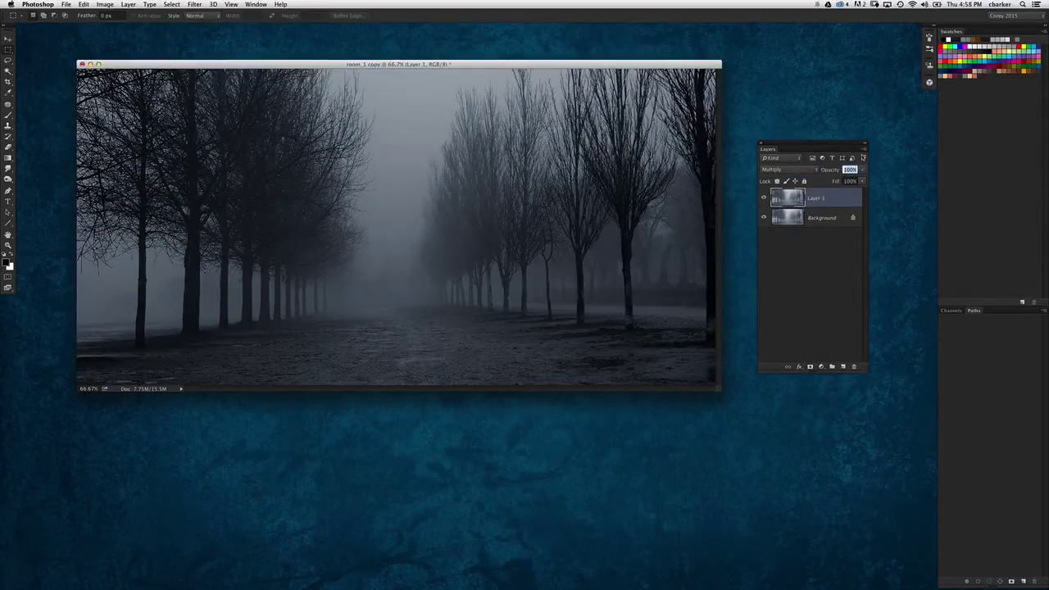
type("75")
key("Return")
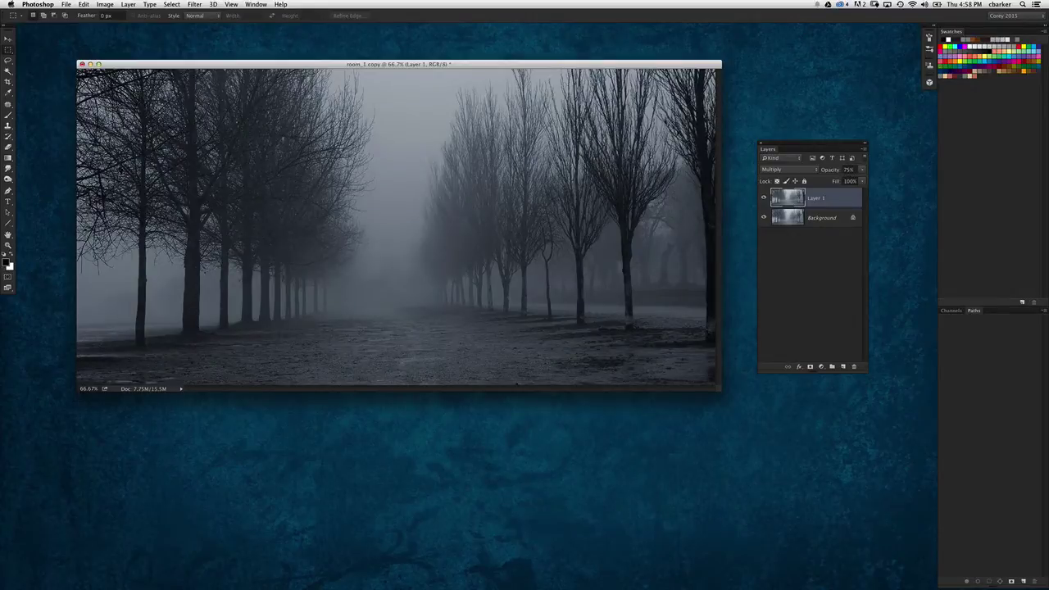
Step: Compare the forest image with and without the Multiply layer by toggling that layer's visibility
left_click(763, 198)
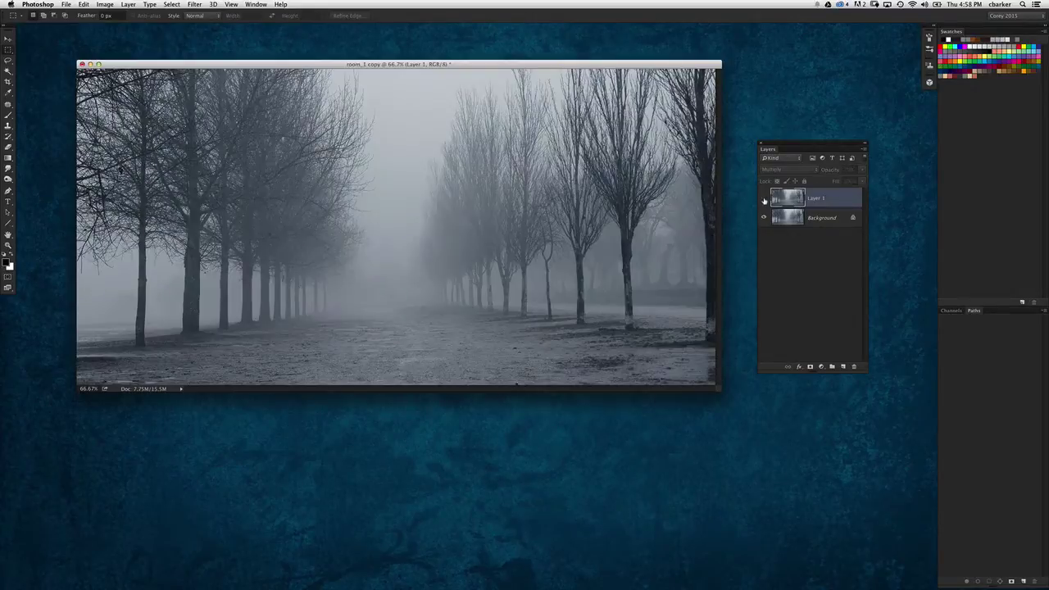
left_click(764, 198)
left_click(763, 199)
left_click(764, 199)
left_click(763, 199)
left_click(764, 199)
left_click(764, 200)
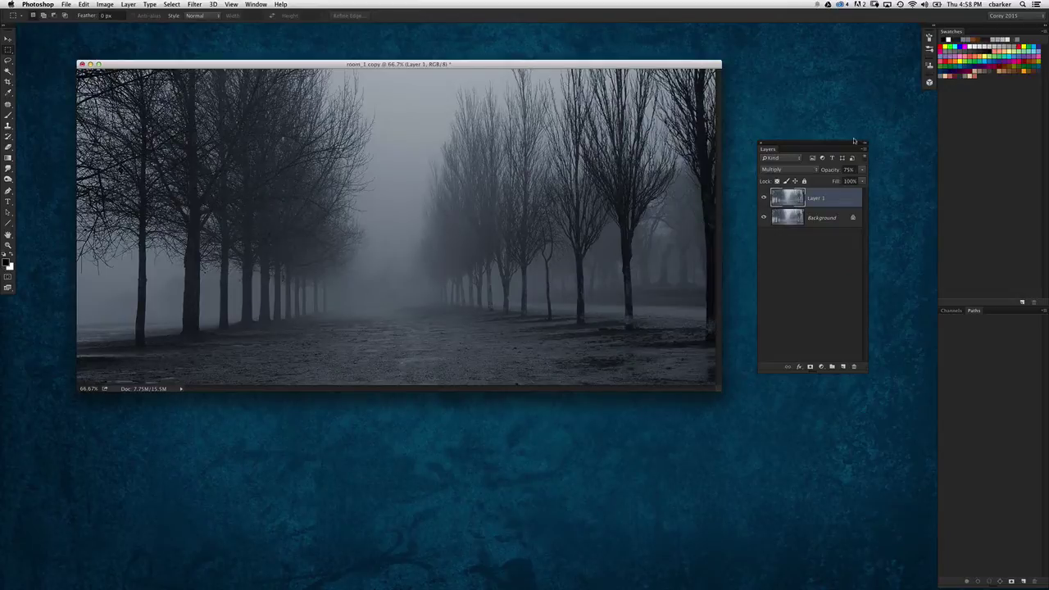
Step: Make a rectangular selection around the middle of the forest scene and copy it to a new layer
left_click_drag(8, 49, 45, 55)
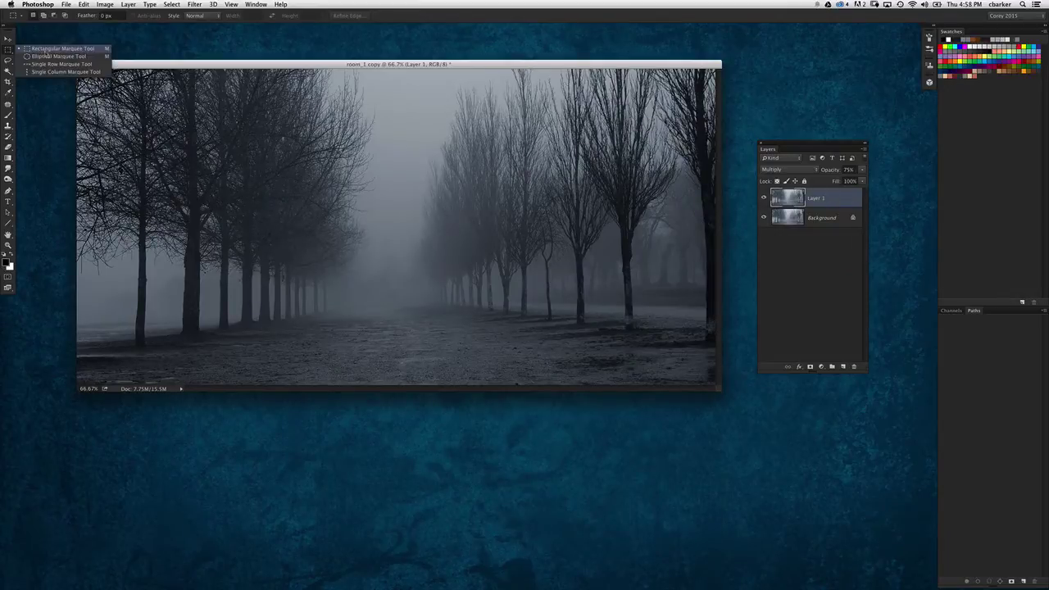
left_click(46, 51)
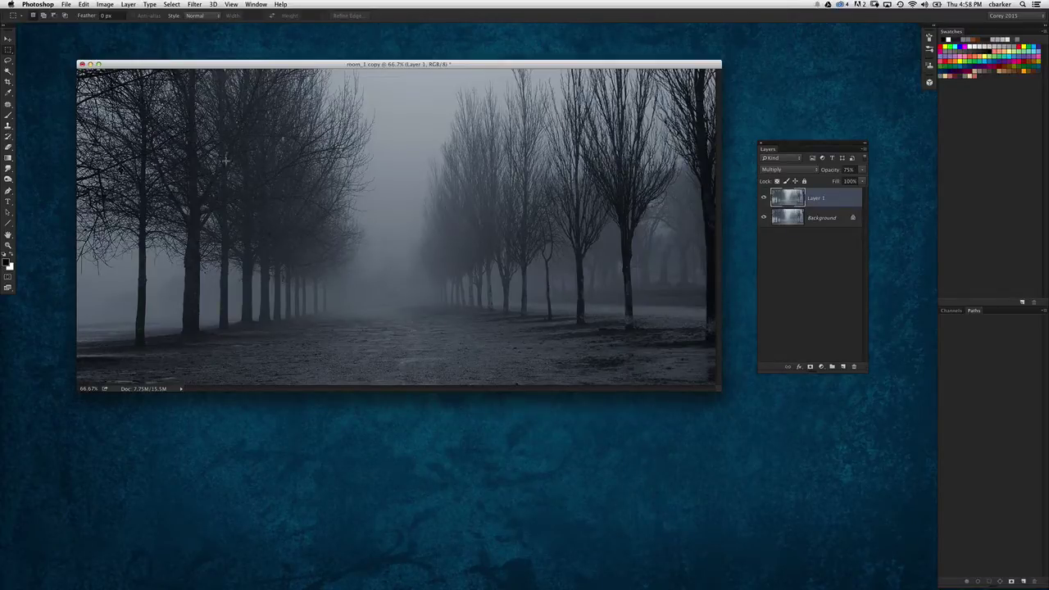
left_click_drag(225, 161, 523, 329)
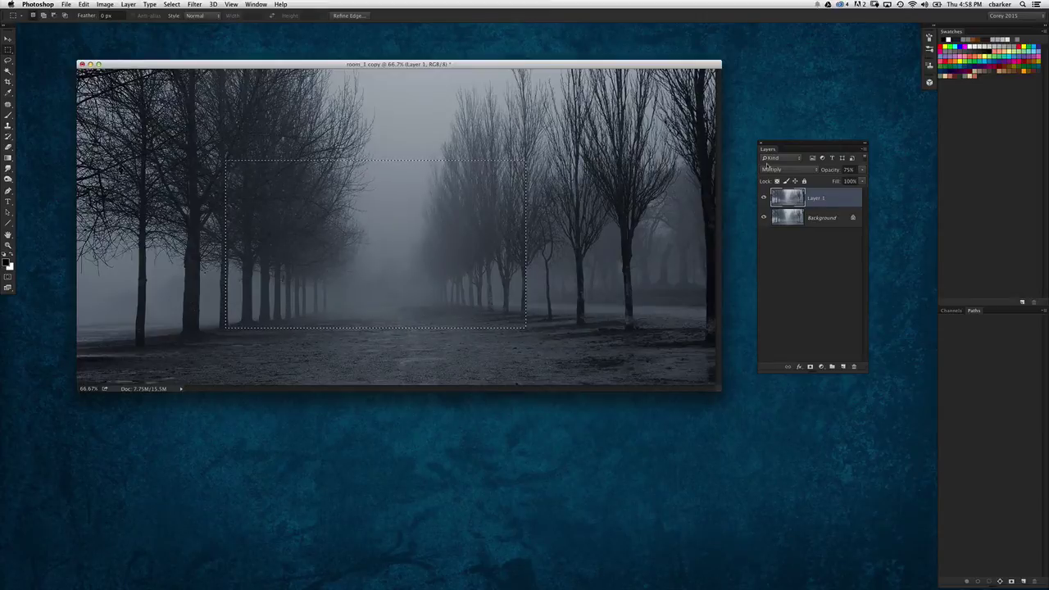
key("super+j")
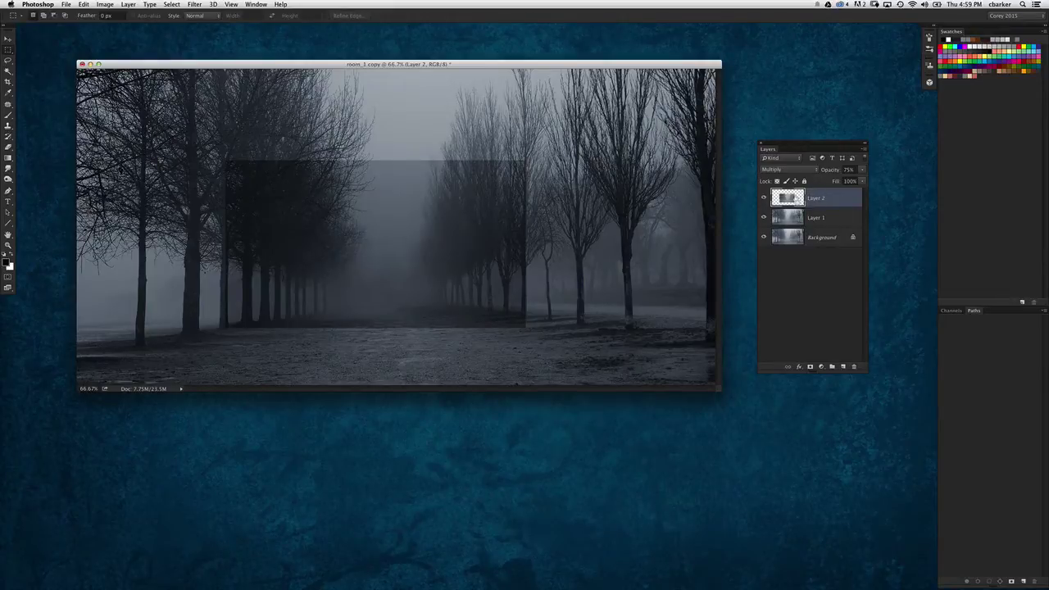
Step: Load the copied rectangle as a selection and stroke it on a new layer, 2 px inside, in the sampled dark colour 191e26
left_click(801, 202, "super")
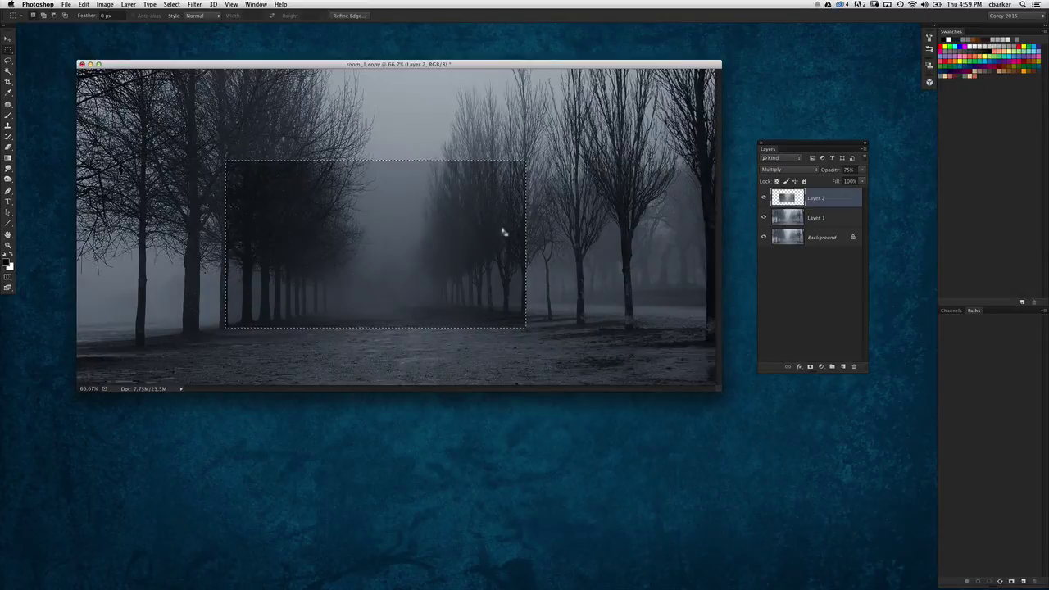
left_click(844, 366)
left_click(83, 4)
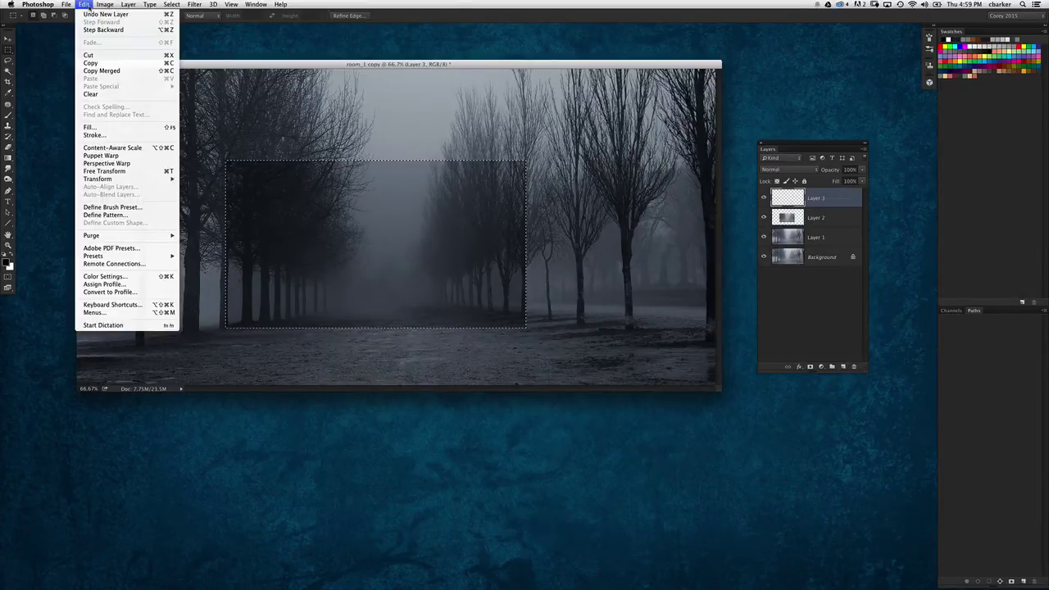
left_click(119, 136)
left_click_drag(347, 140, 686, 131)
left_click(639, 157)
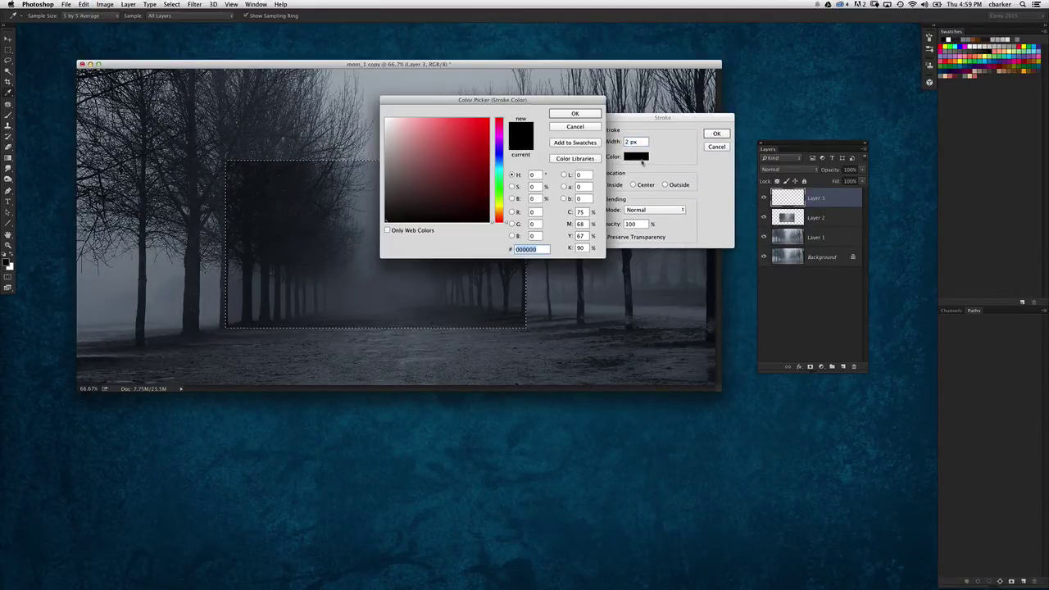
left_click(188, 333)
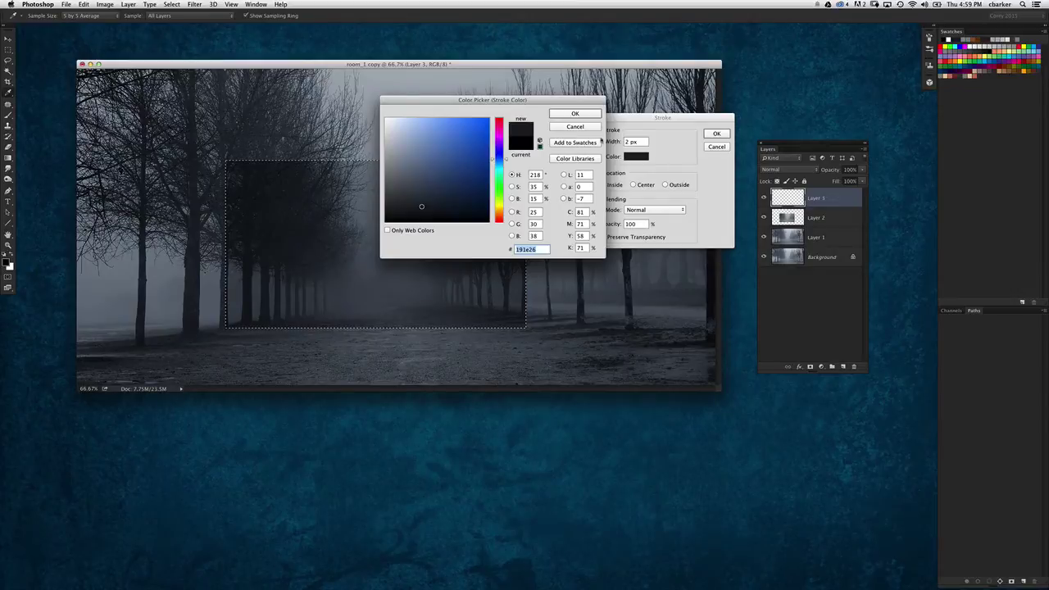
left_click(574, 114)
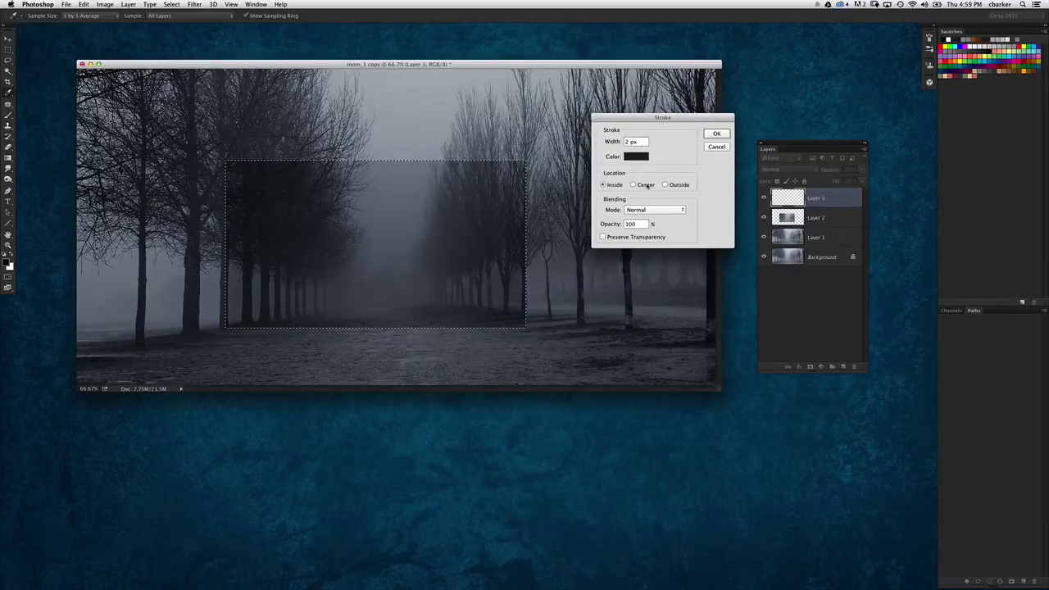
left_click(715, 134)
key("ctrl+d")
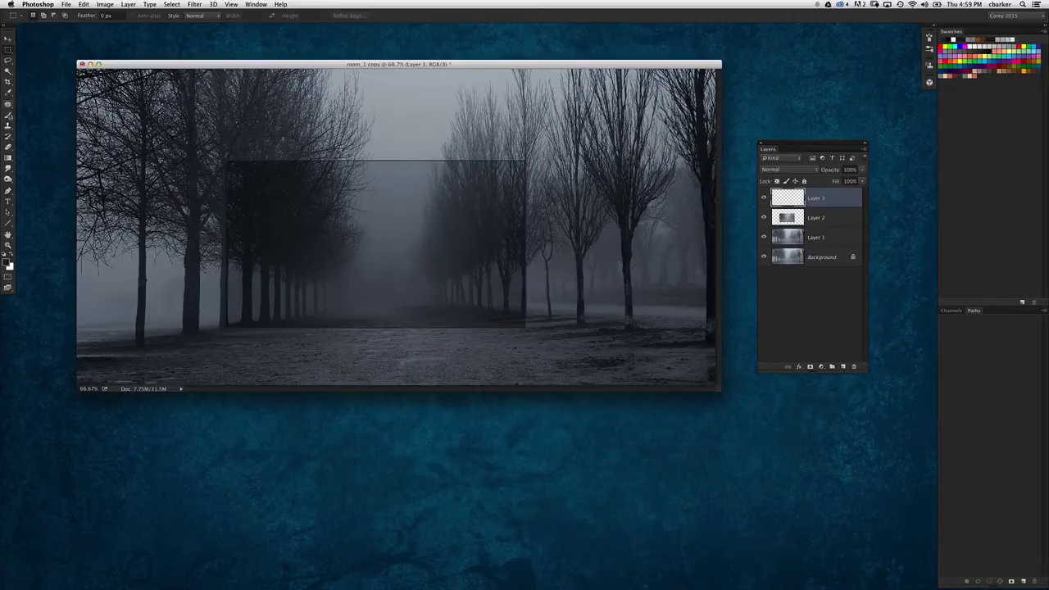
Step: With the Line tool in Pixels mode, draw 2 px lines from the rectangle's four corners outward to the image edges, and hide the three layers below
left_click(9, 223)
left_click(9, 224)
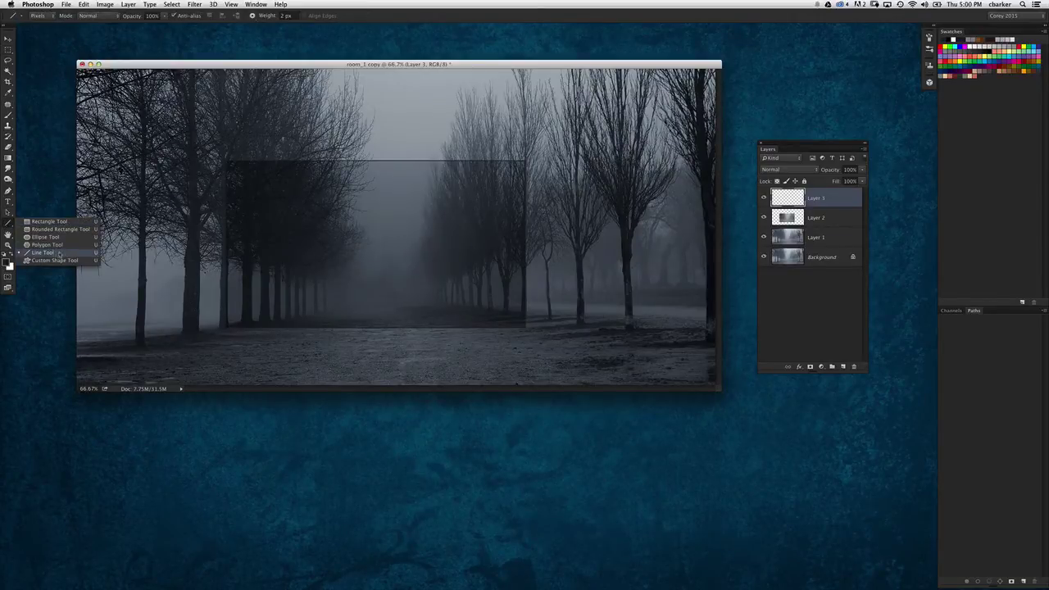
left_click(82, 252)
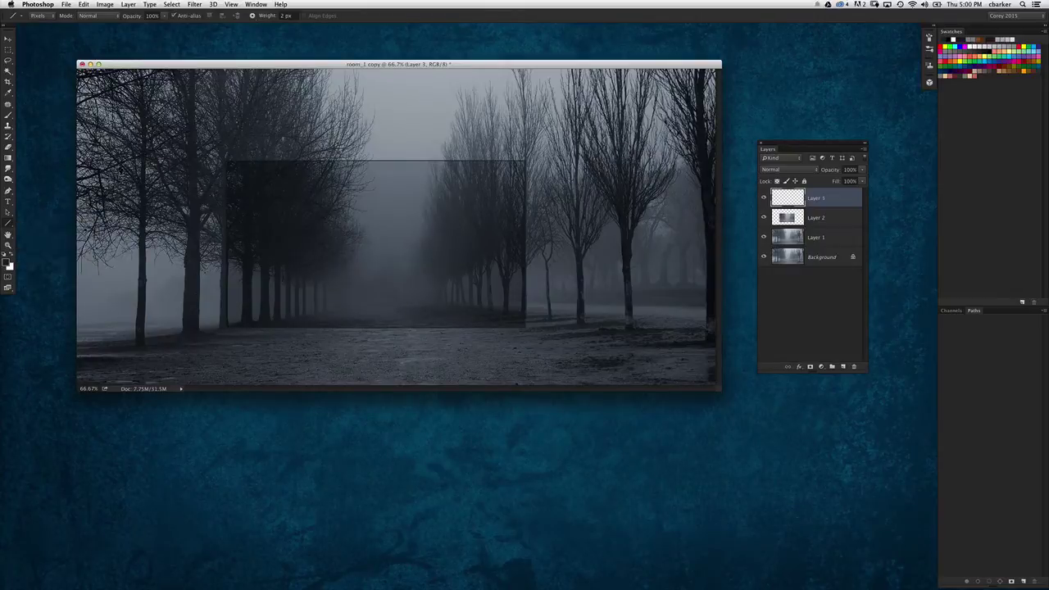
left_click(38, 17)
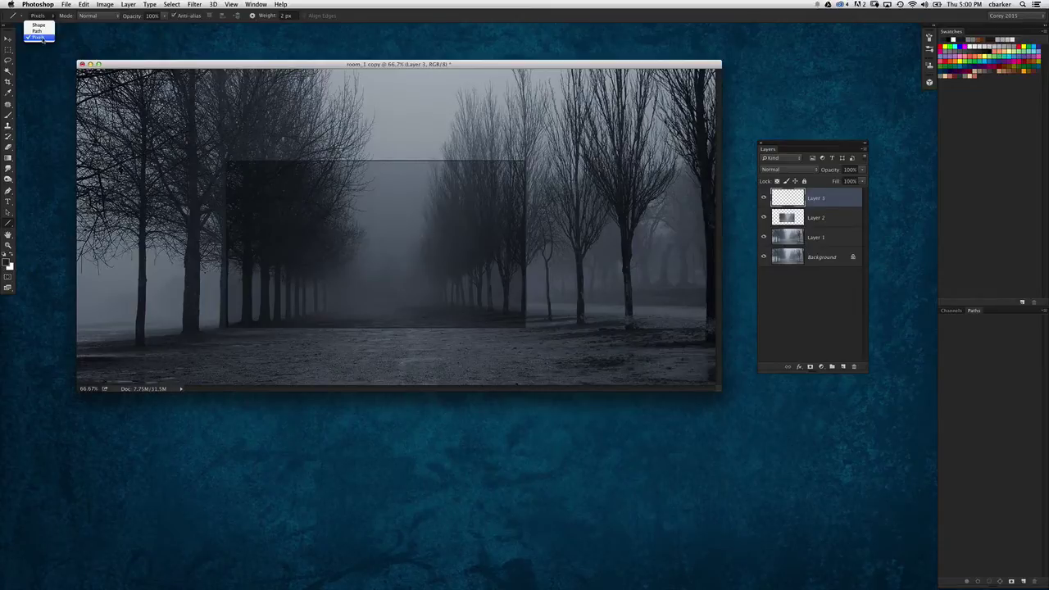
left_click(204, 16)
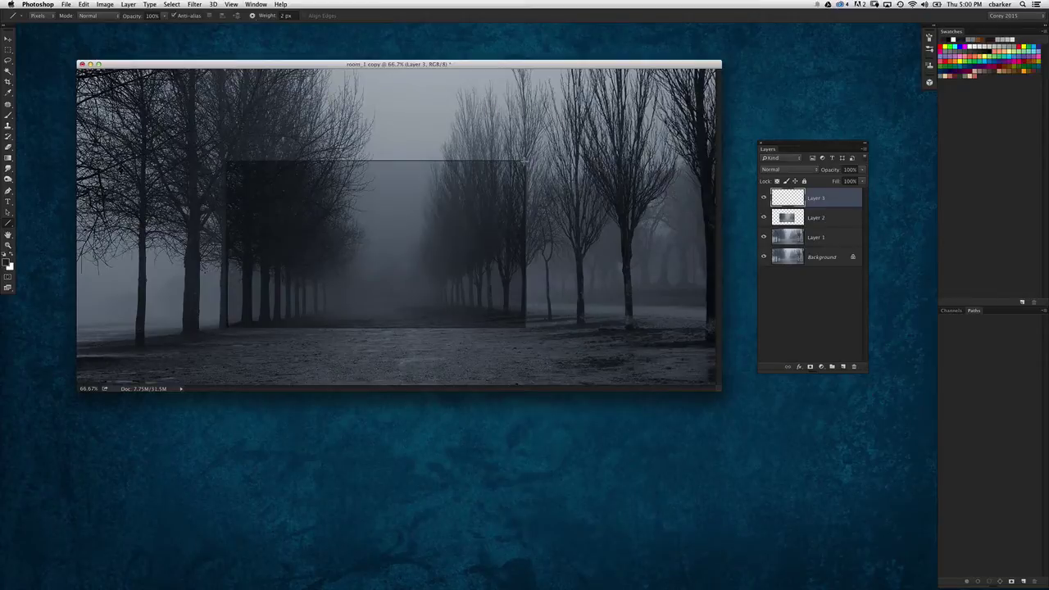
mouse_move(524, 161)
left_mouse_down()
mouse_move(723, 74)
mouse_move(721, 63)
mouse_move(672, 90)
left_mouse_up()
left_click_drag(524, 328, 741, 385)
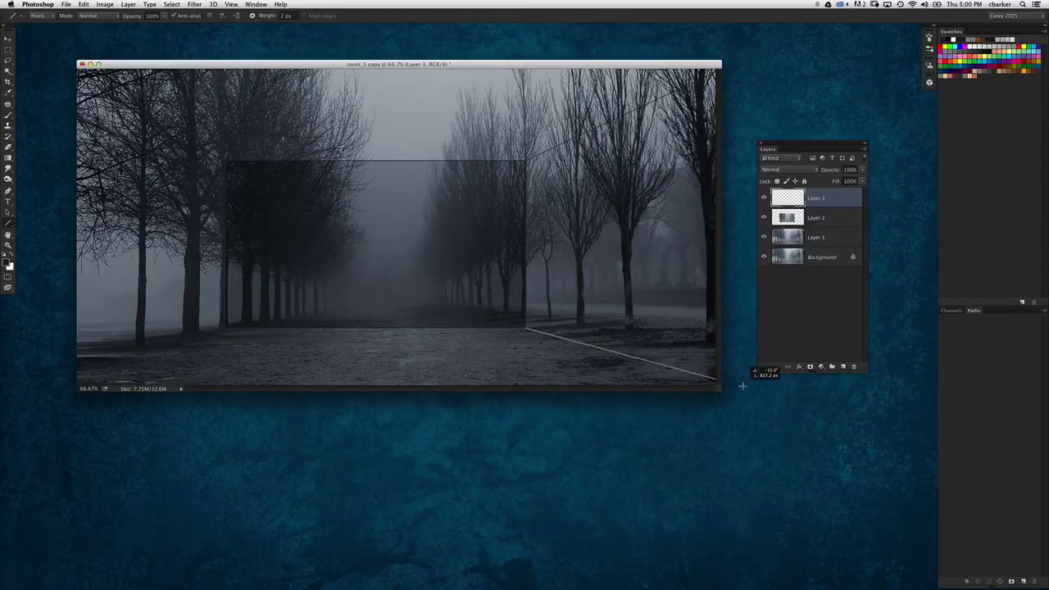
key("Escape")
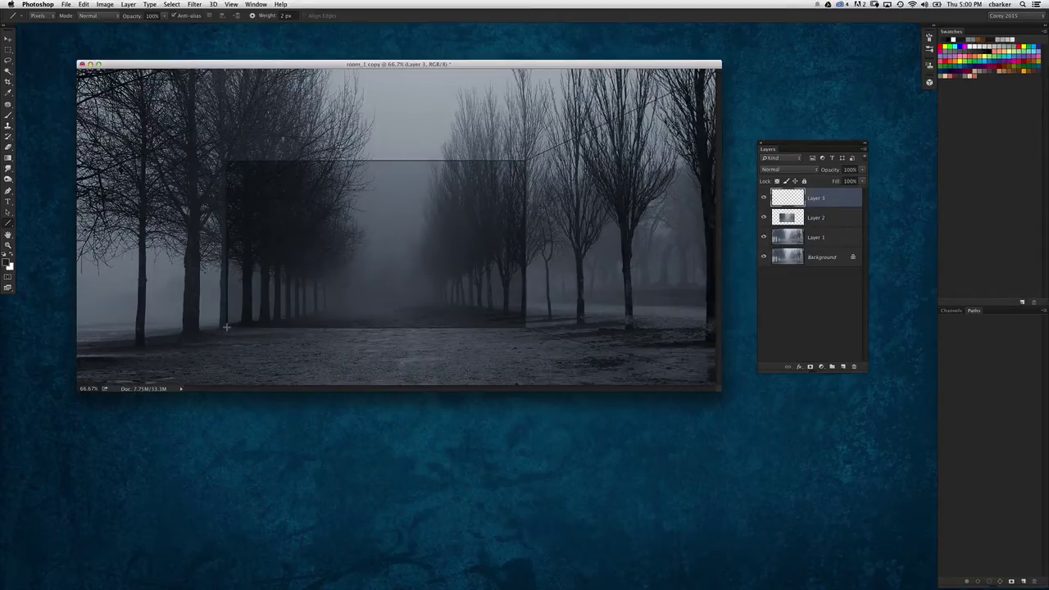
left_click_drag(227, 327, 44, 377)
key("Escape")
left_click_drag(227, 161, 75, 68)
key("Escape")
left_click_drag(763, 217, 763, 259)
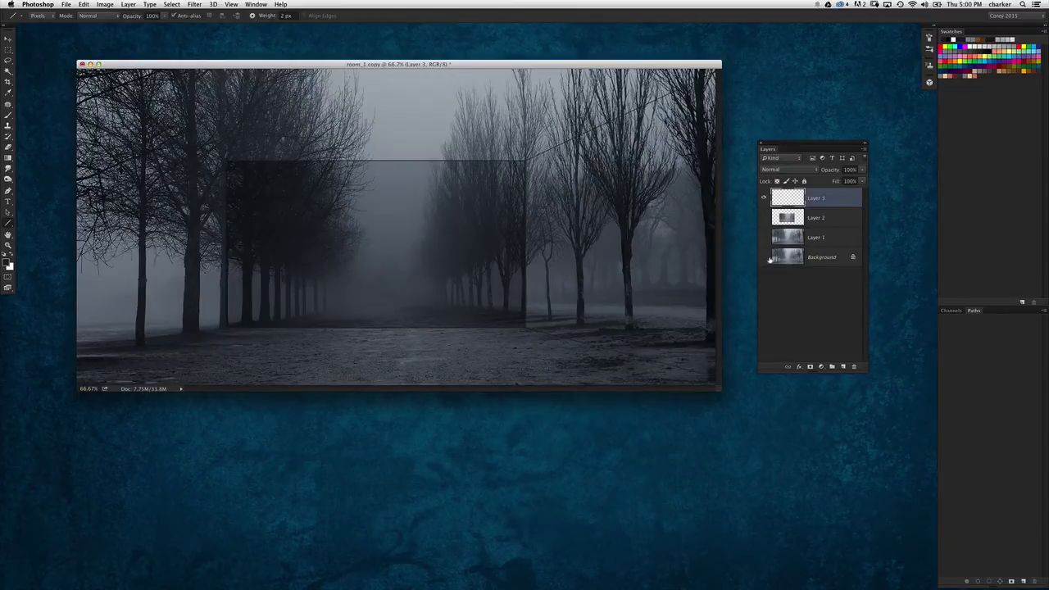
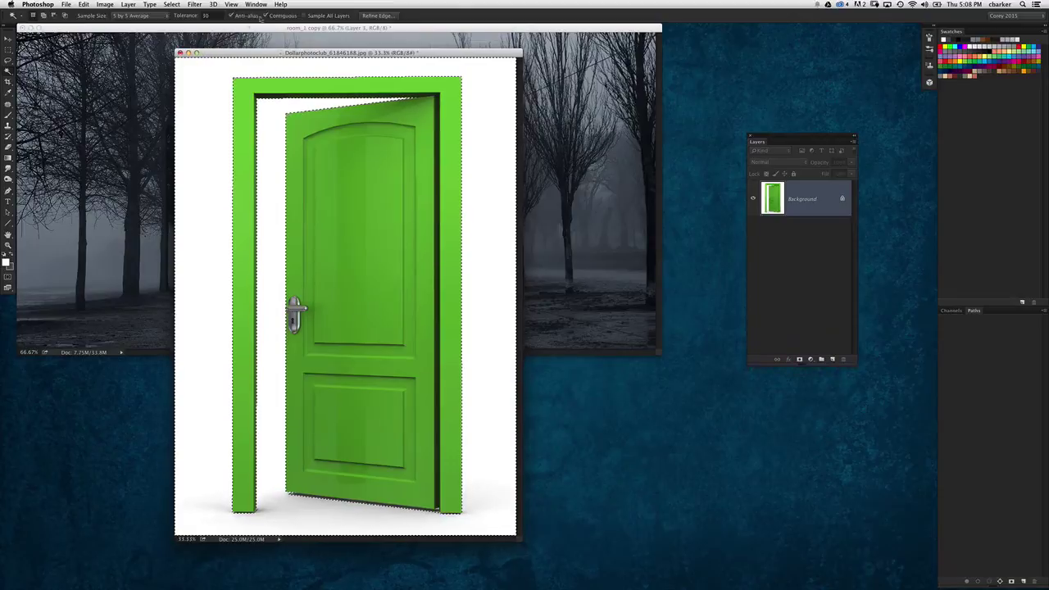
Step: Invert the selection to the green door and frame, refine its bottom edge with Refine Edge, and output the cutout to a new layer
left_click(172, 4)
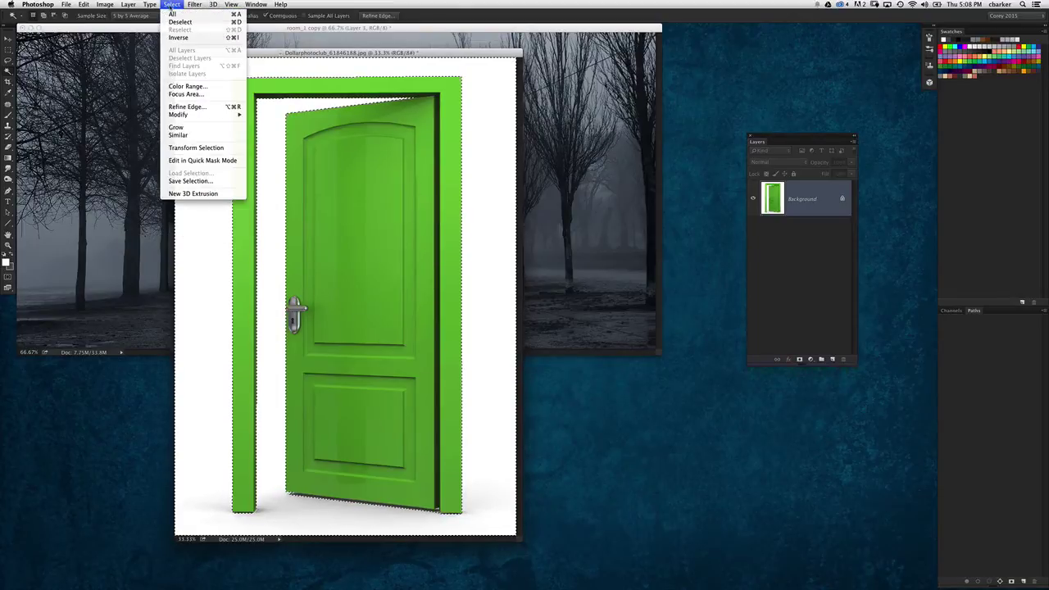
left_click(179, 37)
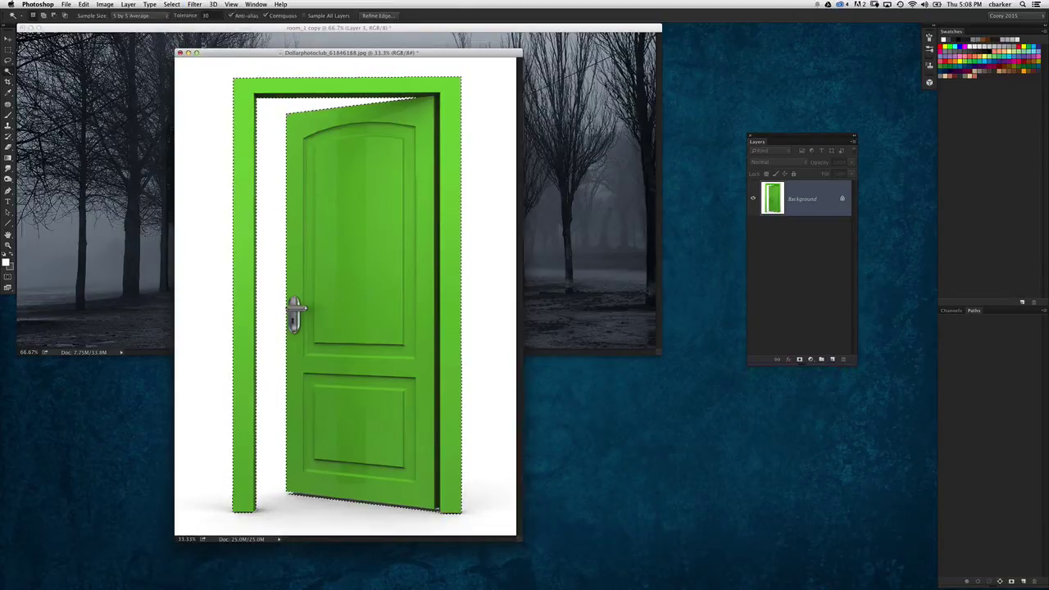
left_click(379, 15)
left_click_drag(626, 126, 633, 109)
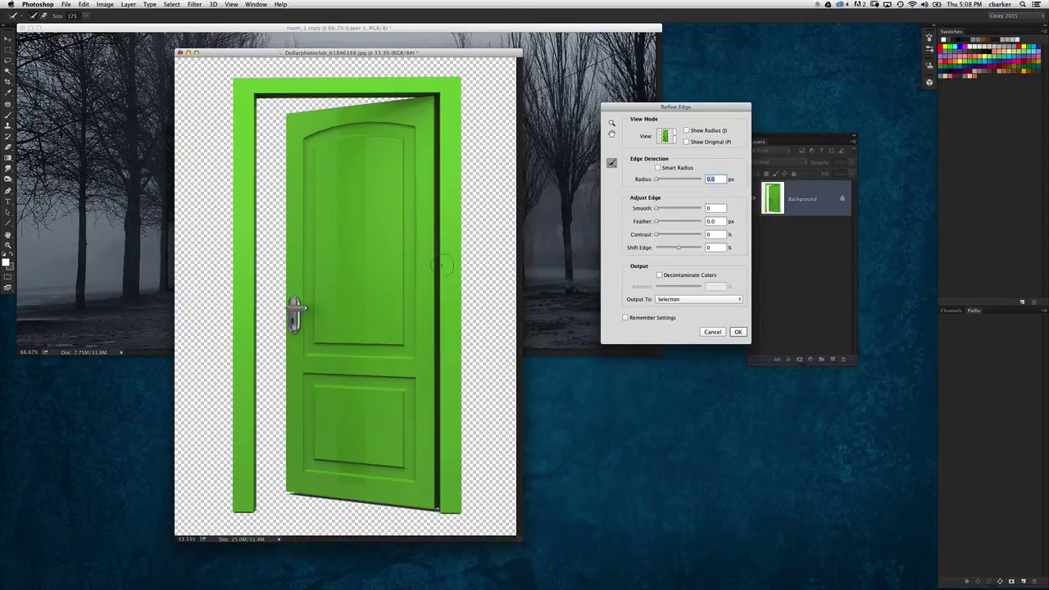
mouse_move(224, 511)
left_mouse_down()
mouse_move(304, 525)
mouse_move(279, 494)
mouse_move(466, 512)
left_mouse_up()
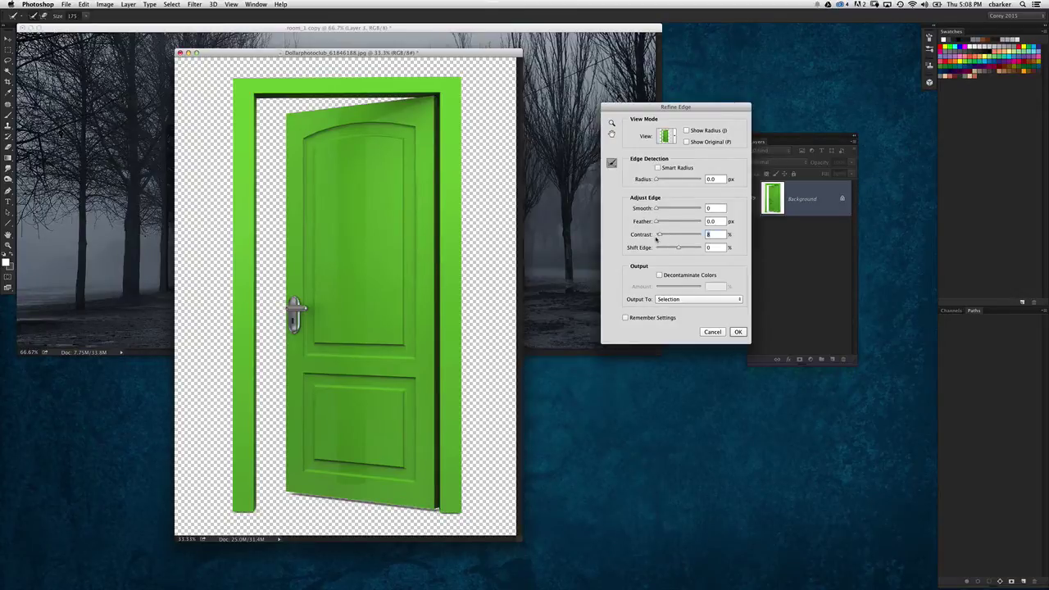
left_click(694, 299)
left_click(734, 319)
left_click(737, 332)
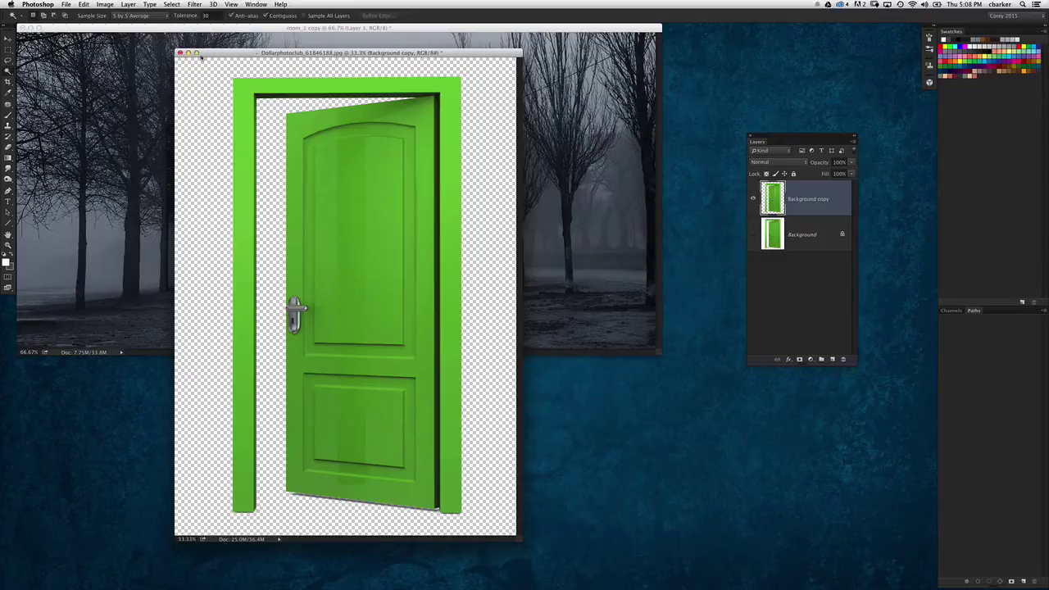
Step: Desaturate the extracted door layer
left_click_drag(200, 56, 315, 68)
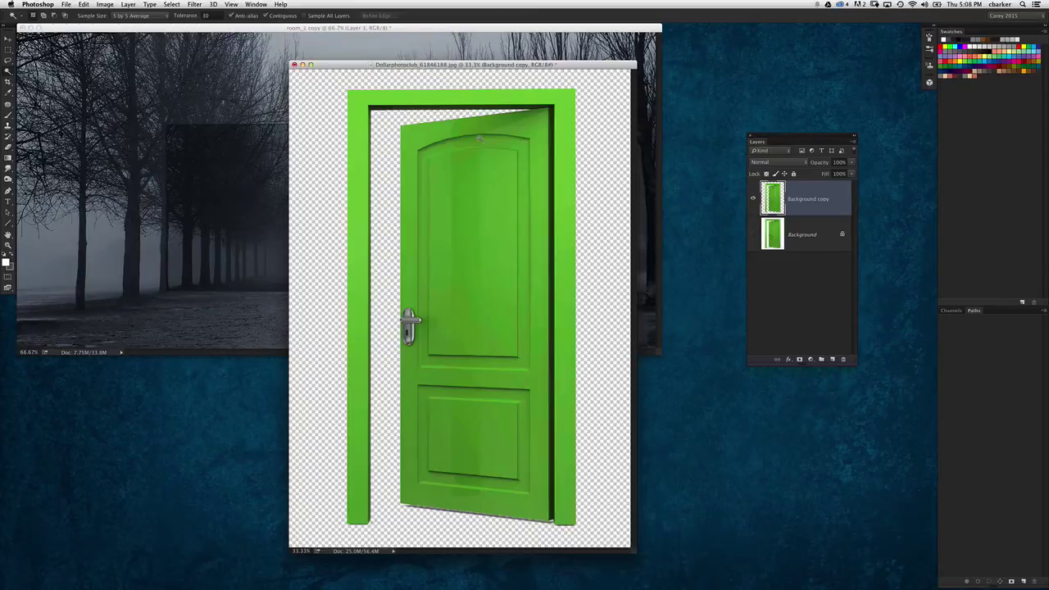
key("shift+super+u")
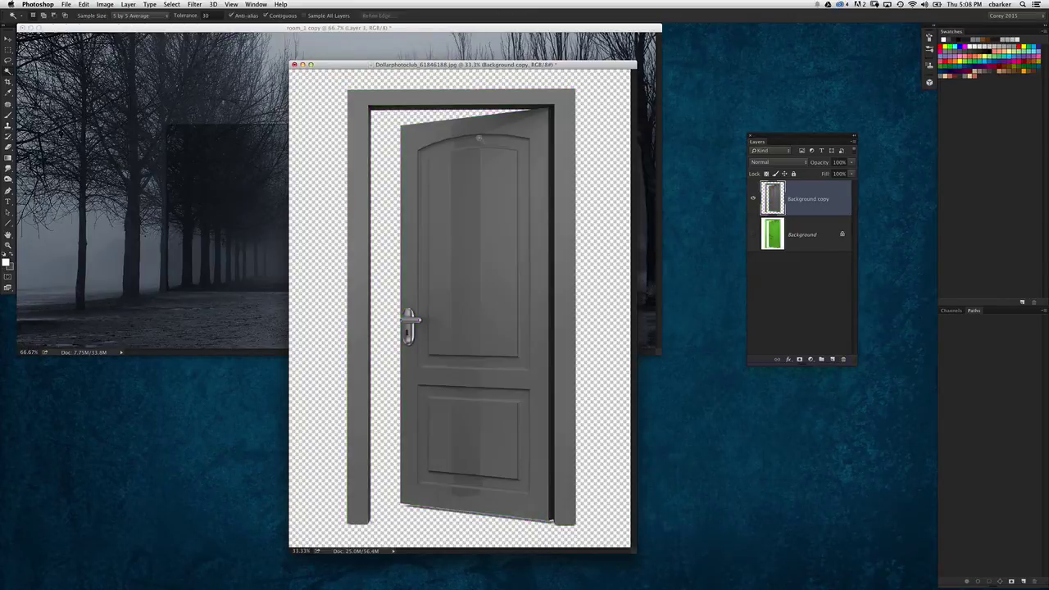
Step: Copy the desaturated door layer into the room_1 copy document and scale it down to about 11.5%
left_click_drag(360, 67, 467, 85)
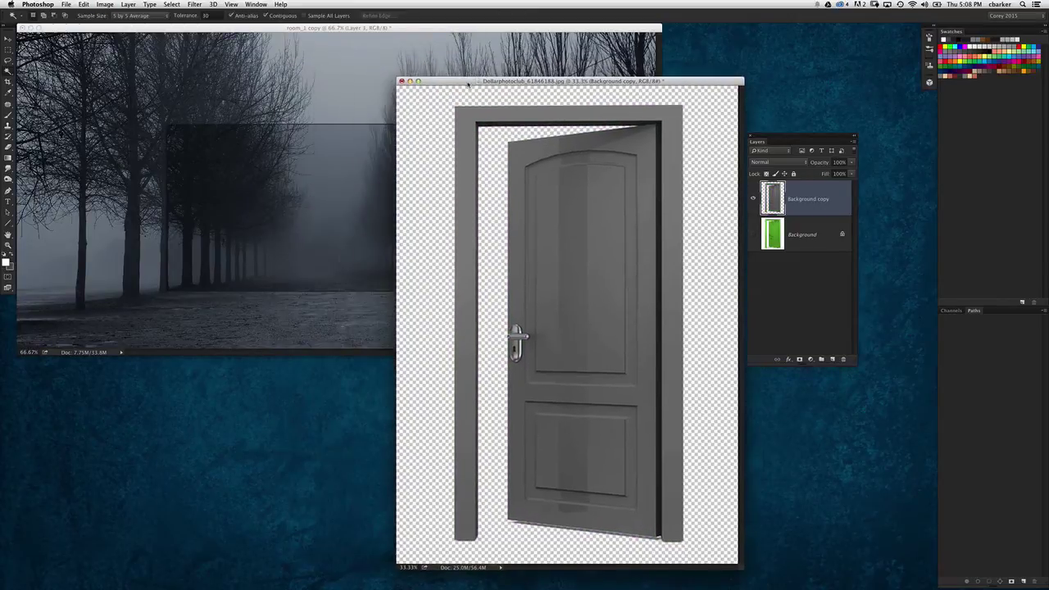
left_click_drag(772, 200, 316, 171)
key("super+t")
key("super+0")
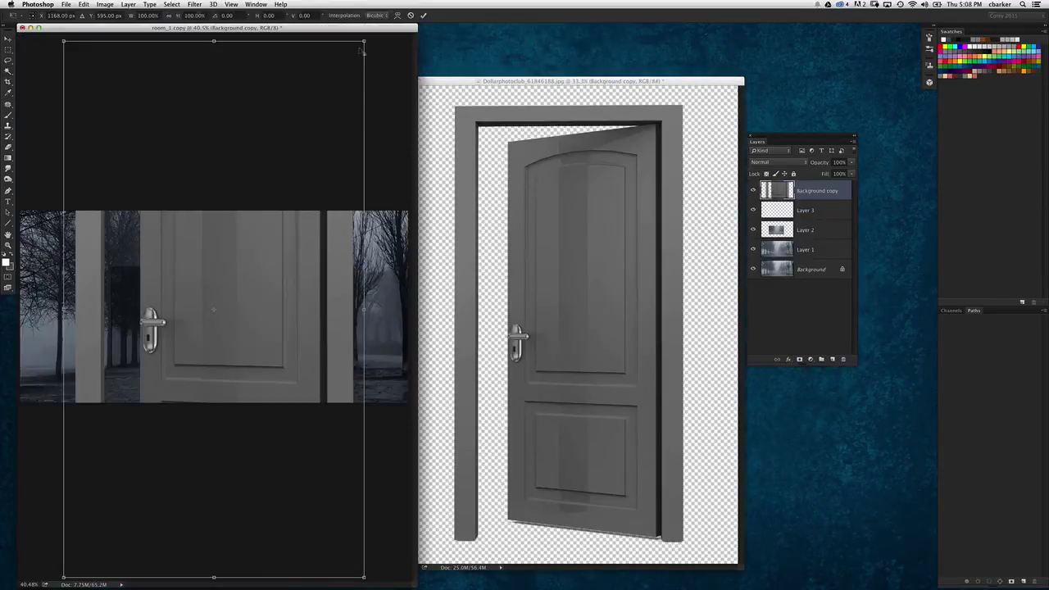
left_click_drag(361, 51, 191, 311)
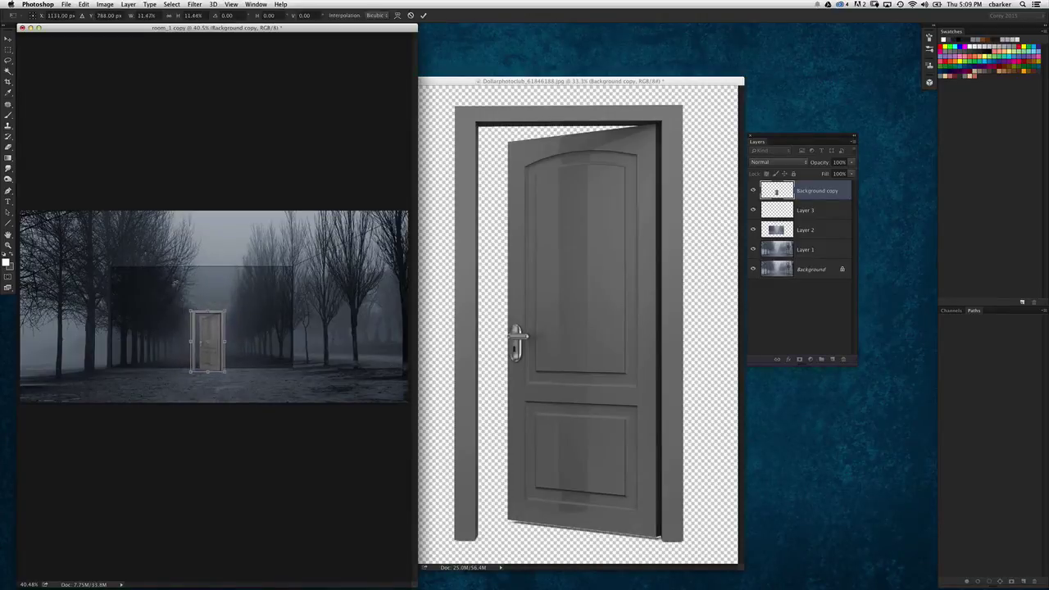
Step: Shrink the door further to about 8.5%, stand it on the back wall's bottom line near the wall's centre, and commit the transform
key("super+1")
key("super+equal")
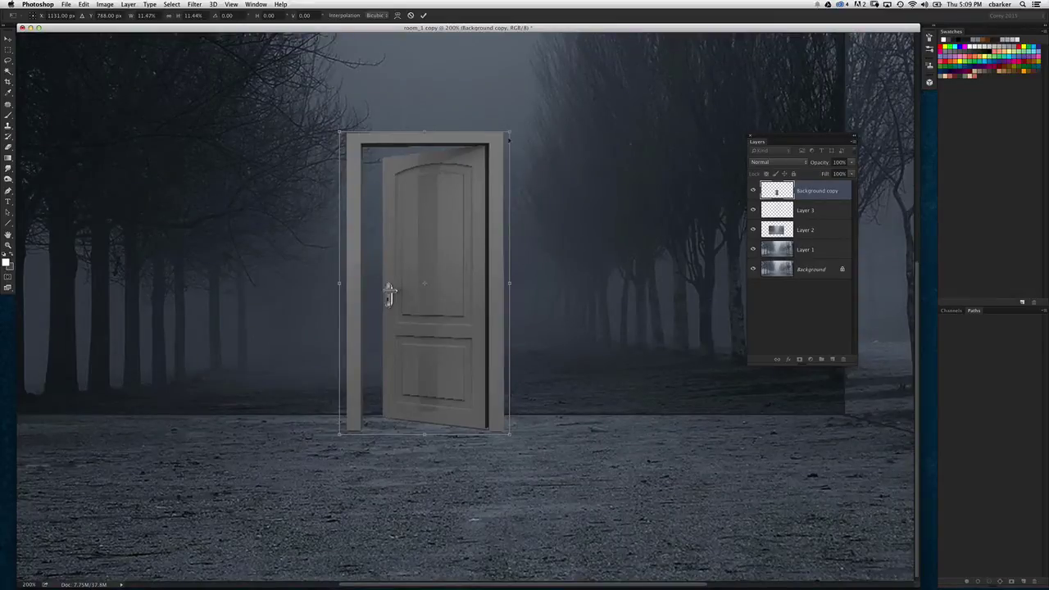
left_click_drag(508, 137, 456, 188)
left_click_drag(410, 305, 438, 291)
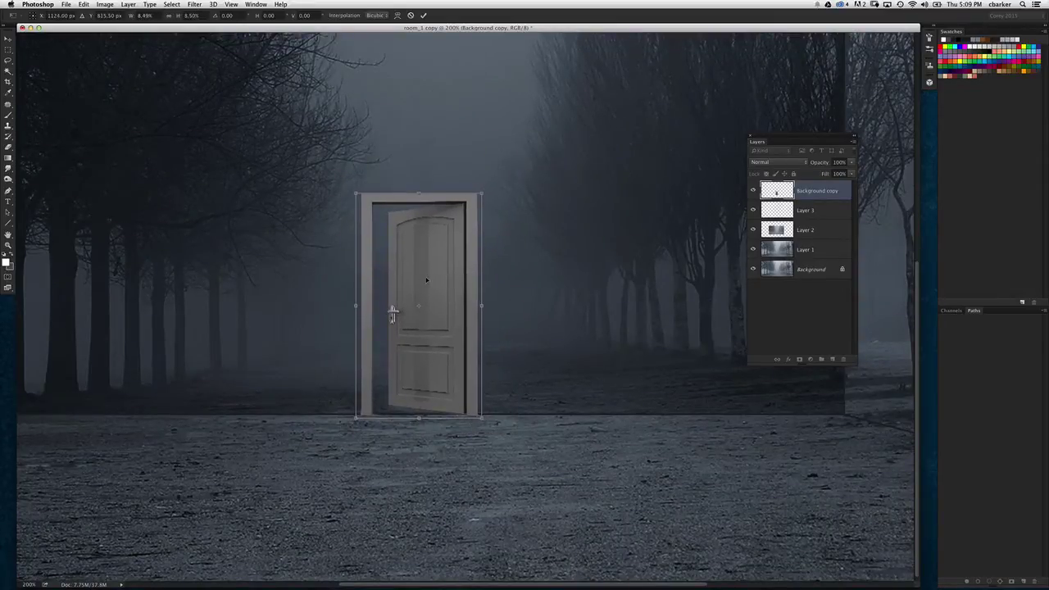
key("super+minus")
left_click_drag(445, 344, 451, 343)
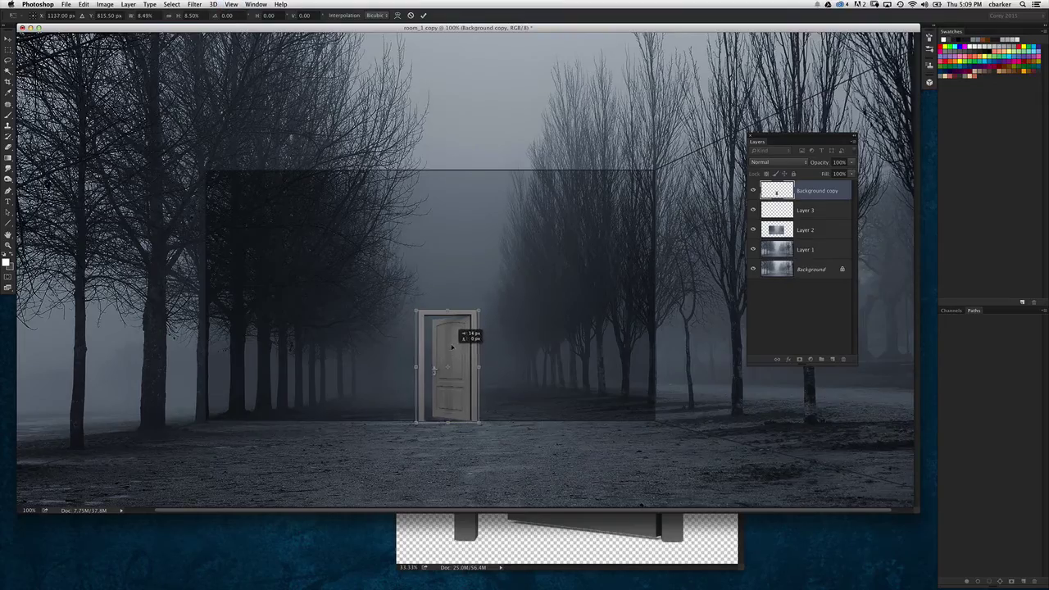
key("Return")
Step: Defringe the door layer with a width of 1 pixel and compare its edges before and after
key("super+plus")
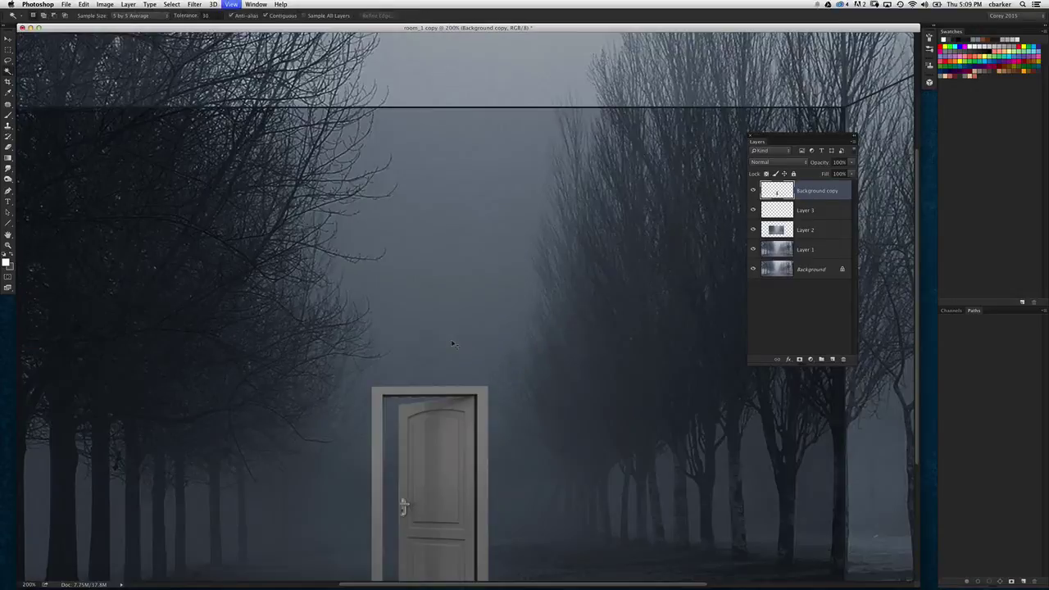
scroll(459, 168, "down", 3)
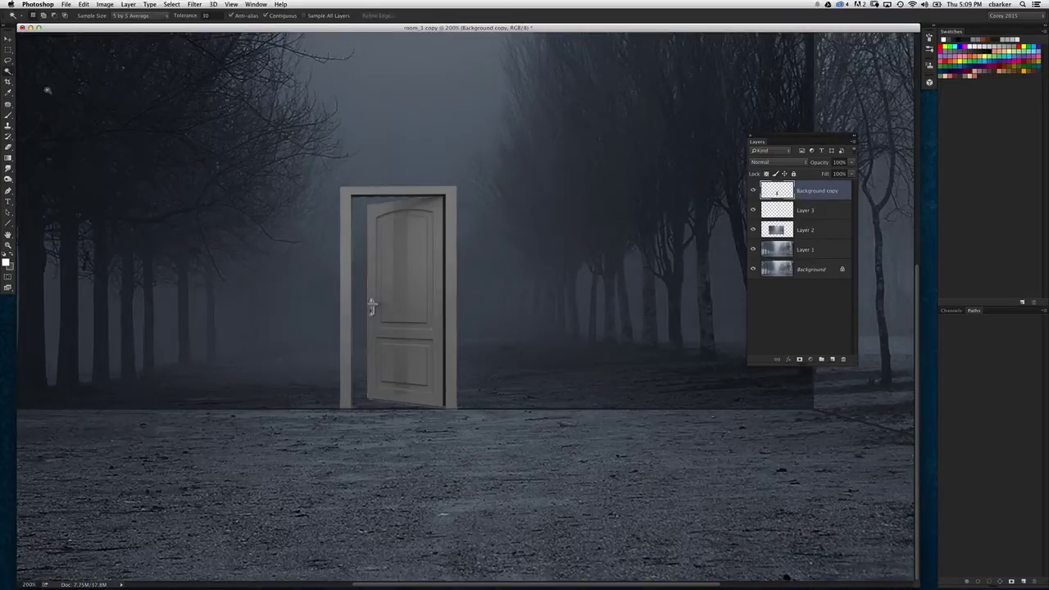
left_click(7, 42)
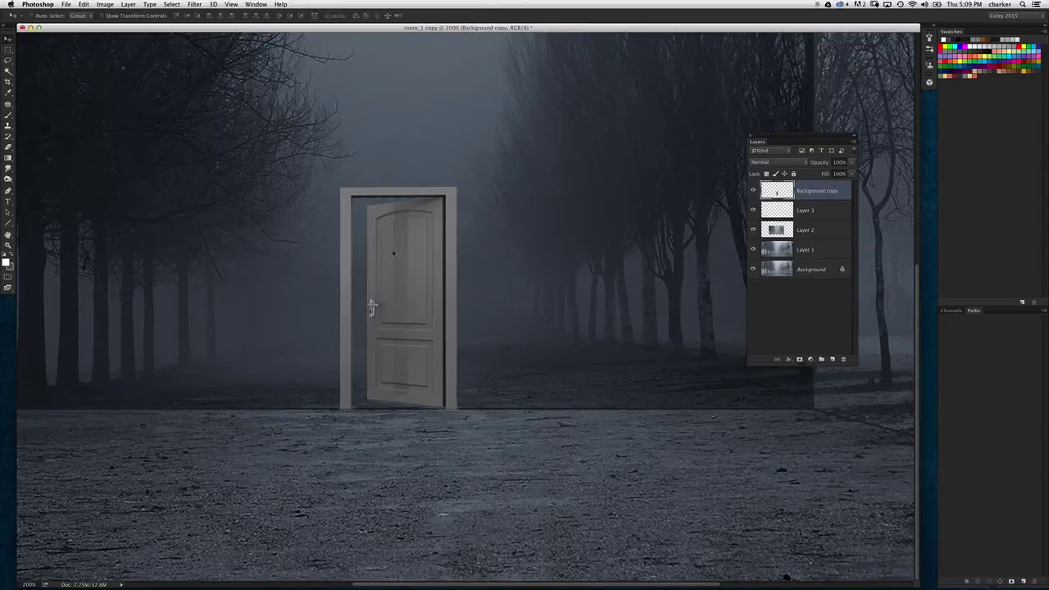
left_click(129, 5)
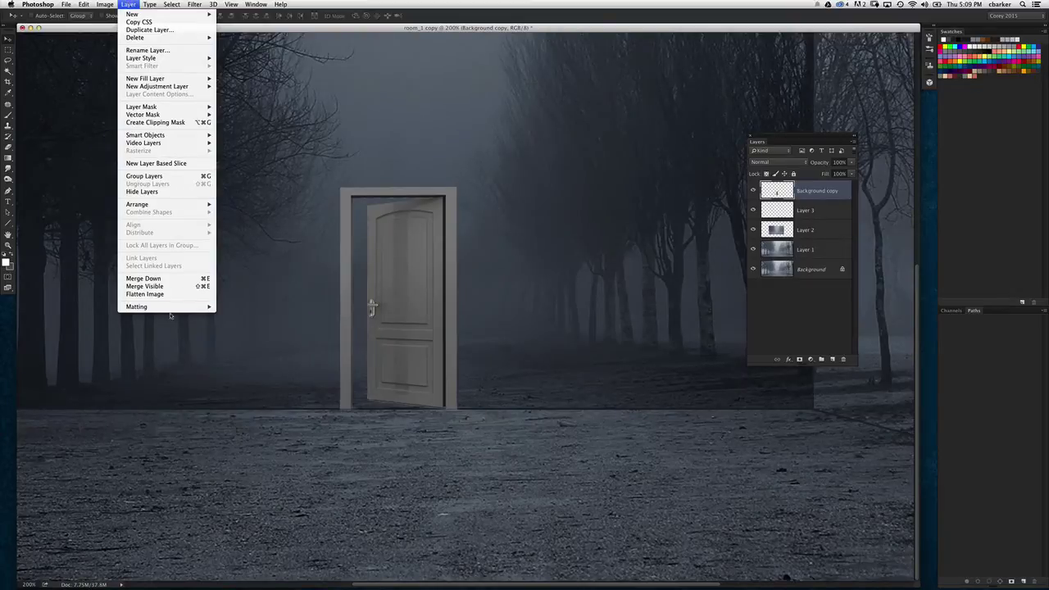
left_click(237, 315)
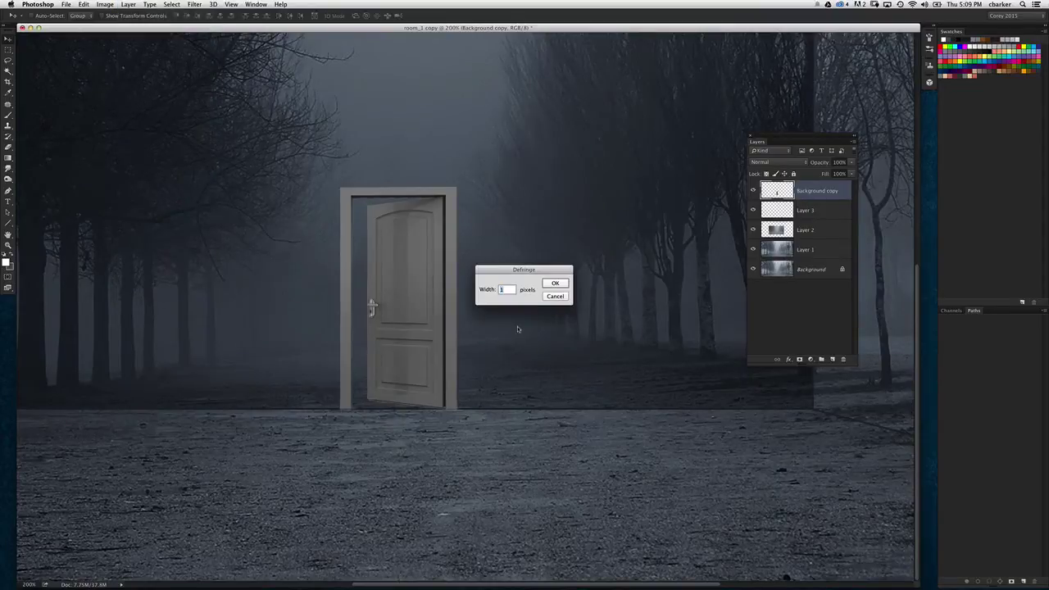
key("Return")
key("super+z")
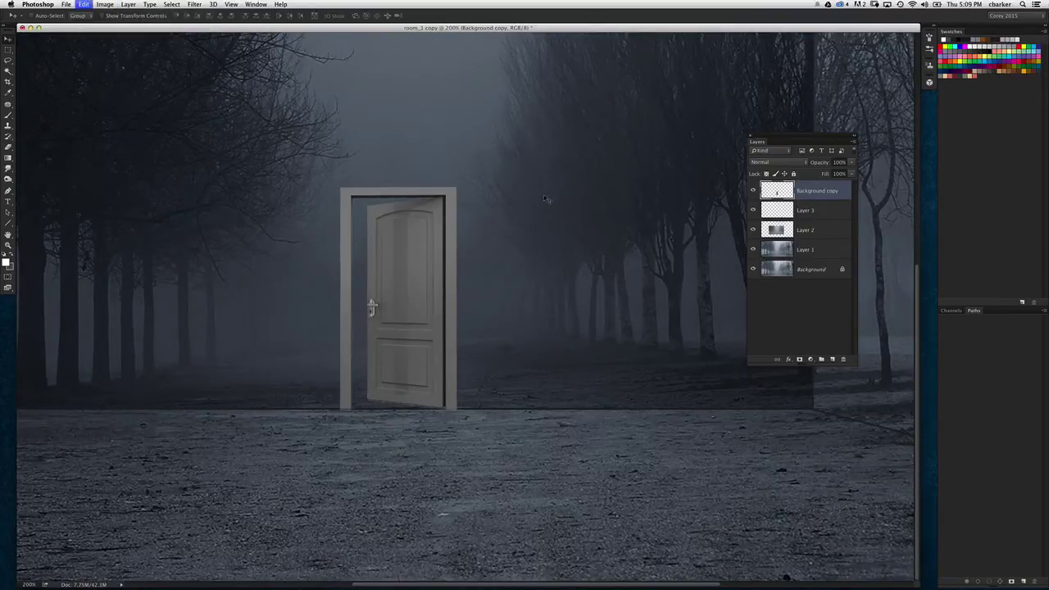
key("super+z")
key("super+z")
Step: Add a new layer below the door, fill a rectangular selection inside the door frame's outer edges with white, and deselect
left_click(832, 359, "super")
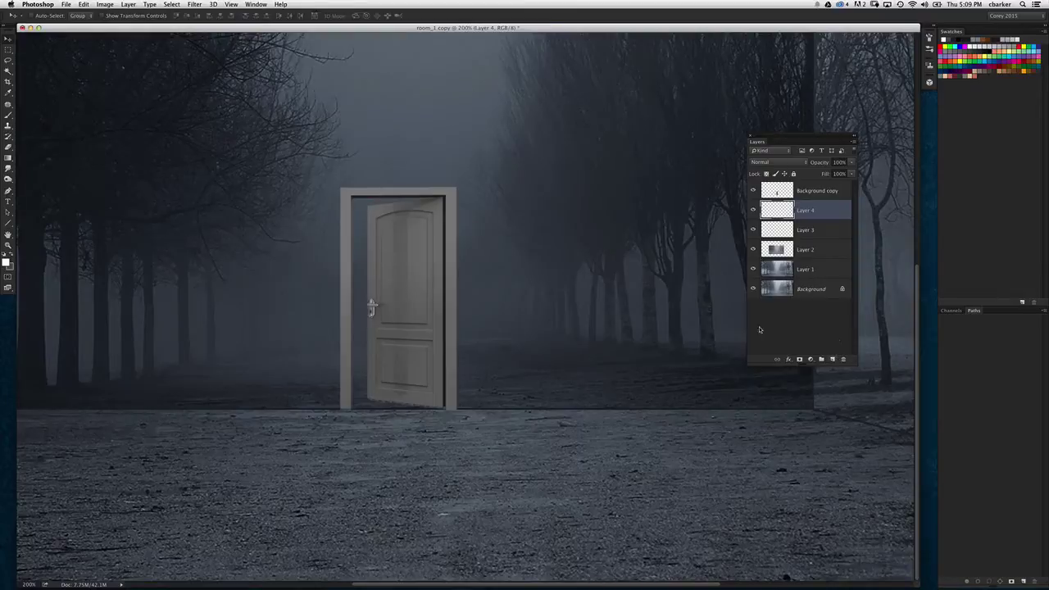
left_click_drag(8, 51, 49, 55)
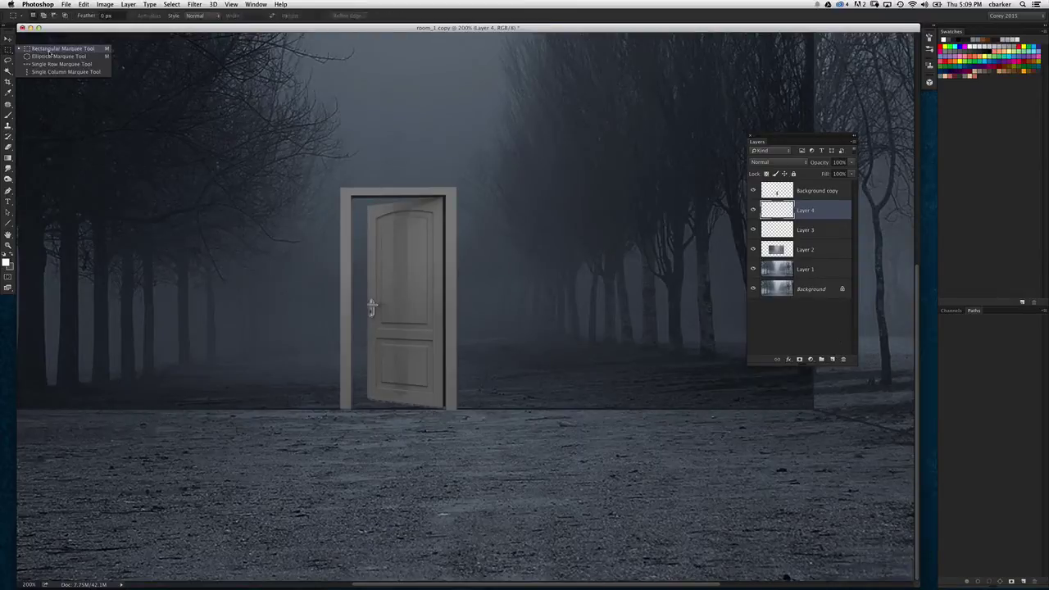
left_click(49, 55)
left_click_drag(342, 189, 452, 410)
left_click_drag(341, 190, 453, 408)
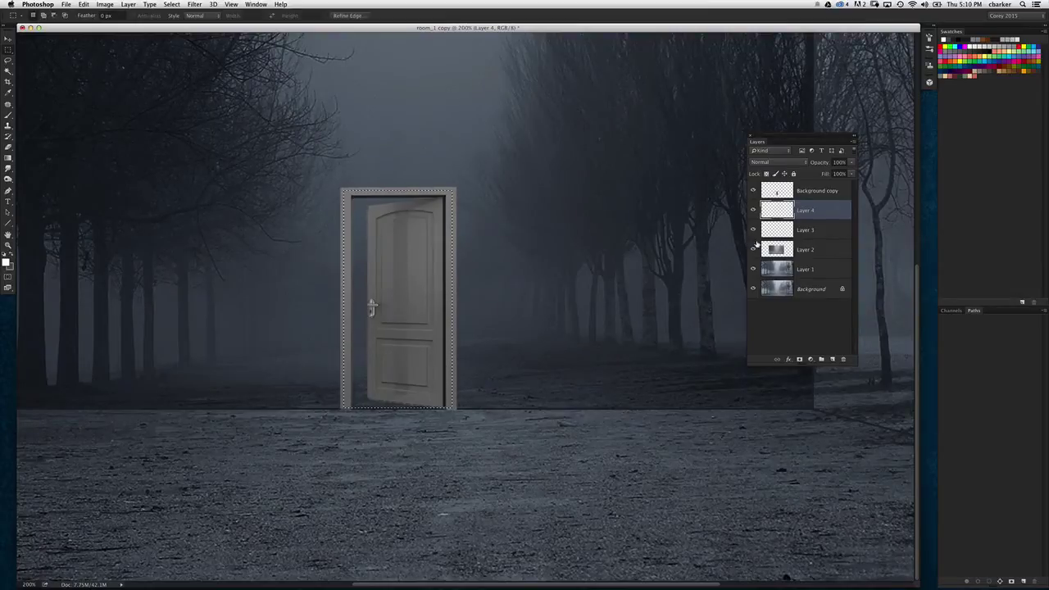
key("alt+BackSpace")
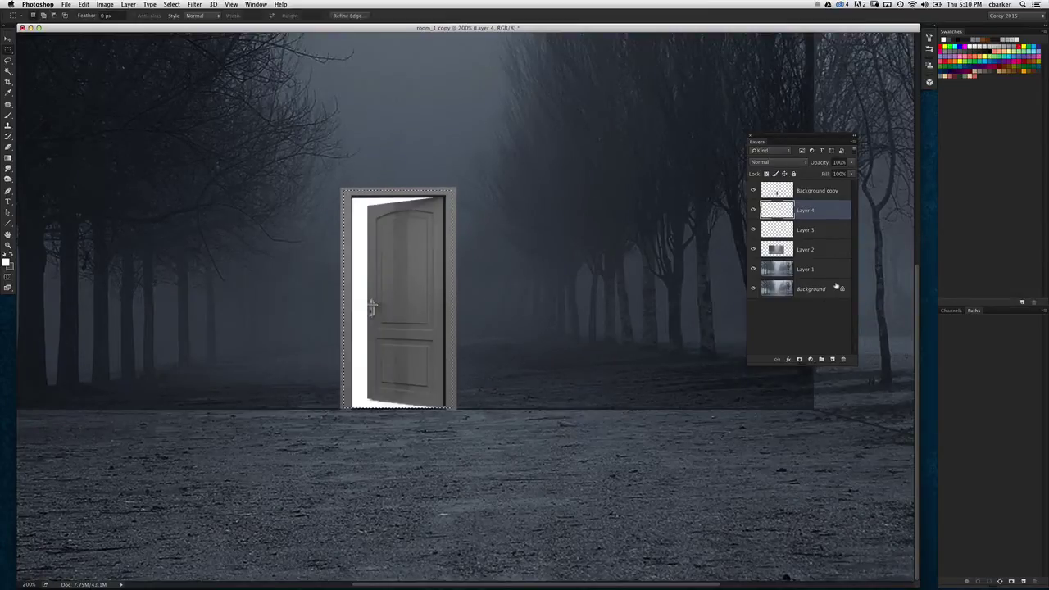
key("super+d")
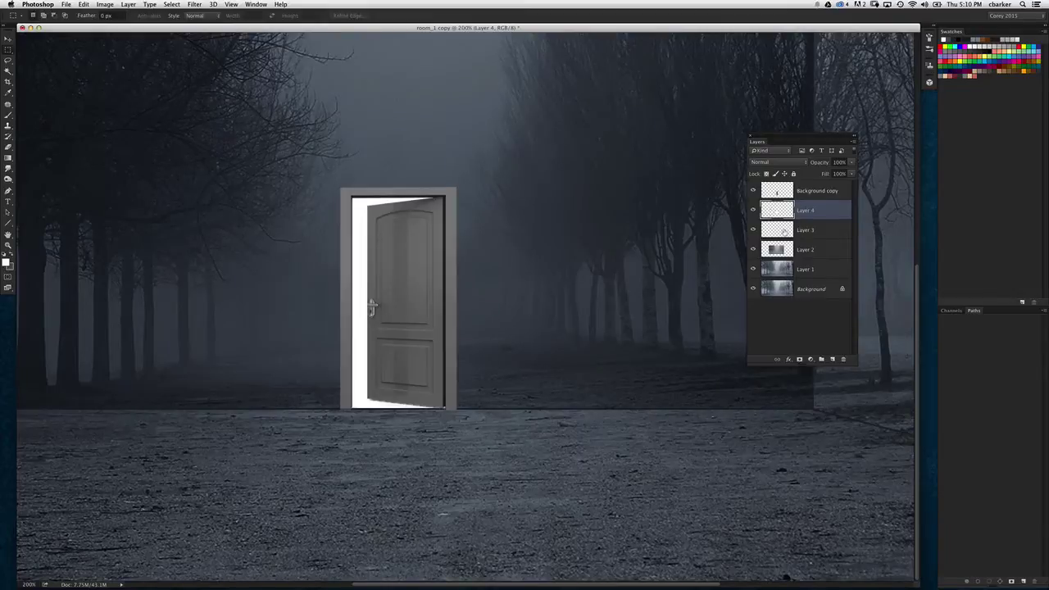
Step: Select the dark wall-outline layer, check its line under the door by toggling visibility, and nudge it slightly down with the Move tool
left_click(798, 231)
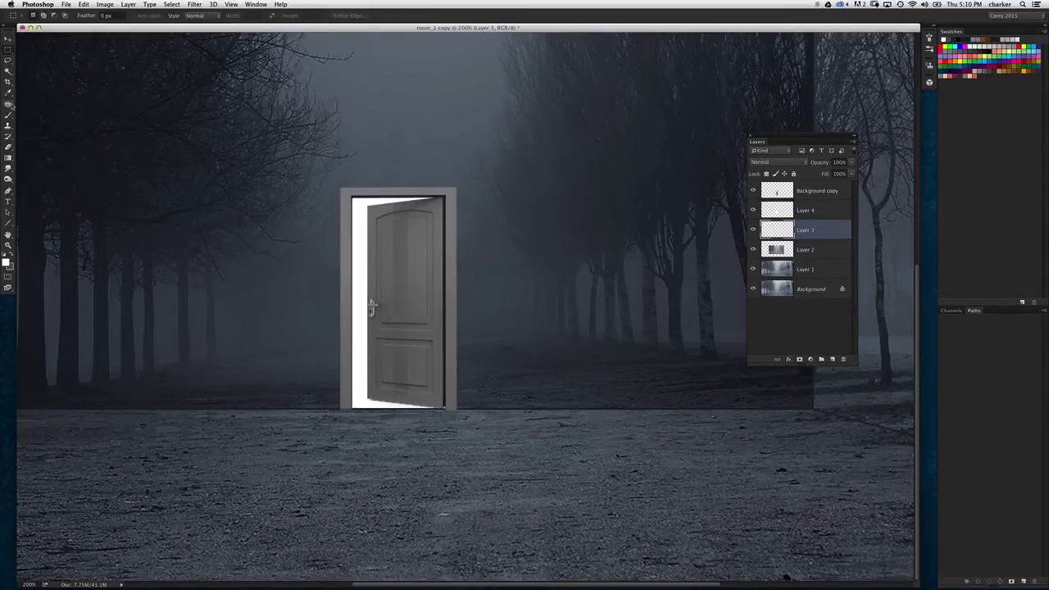
left_click(7, 148)
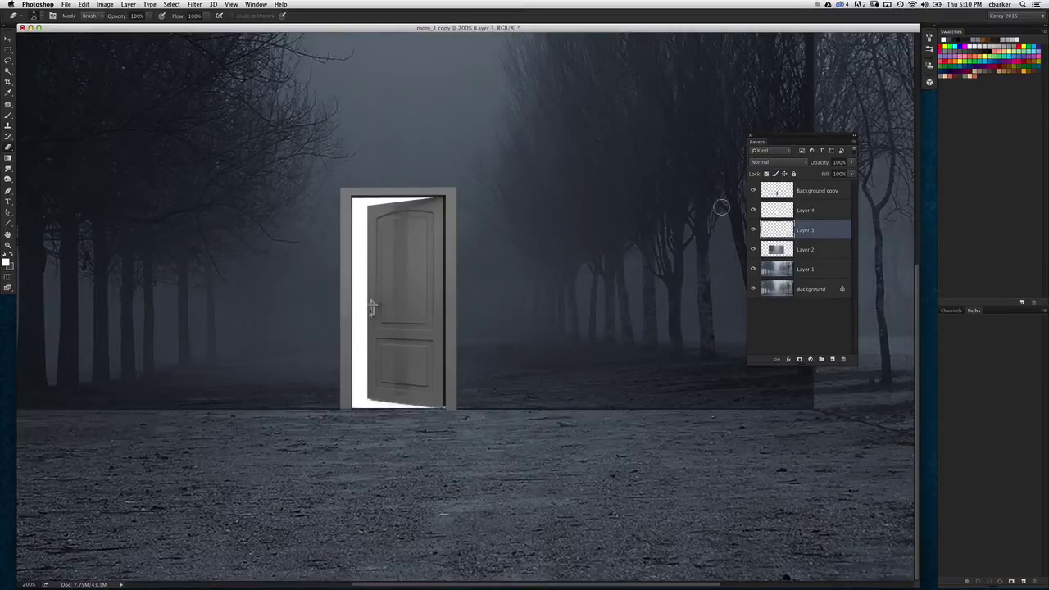
left_click(753, 230)
left_click(753, 231)
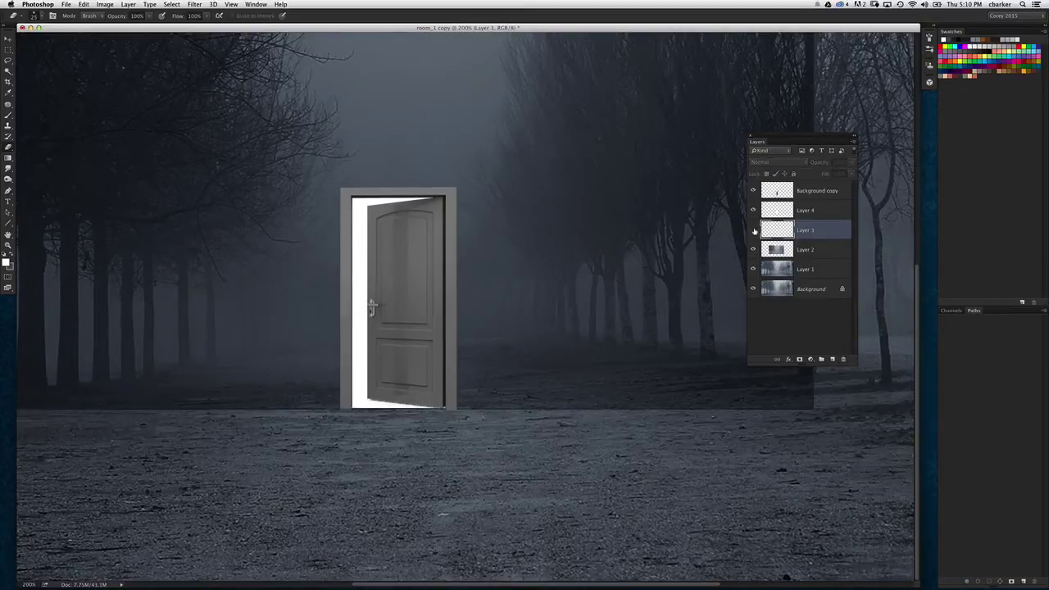
left_click(9, 41)
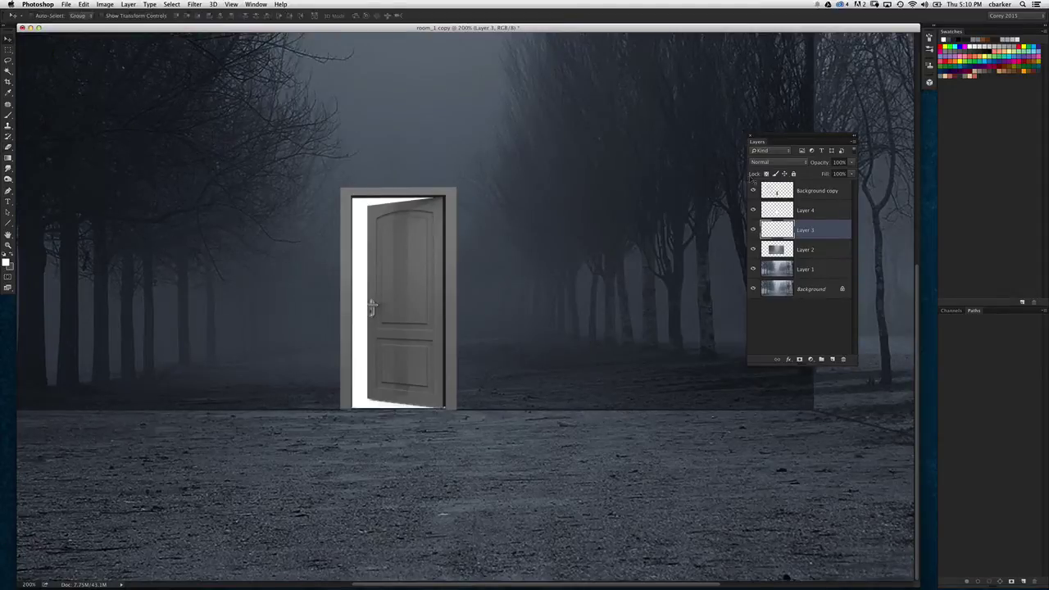
Step: Nudge the white fill layer slightly down behind the door and check it by toggling the fill and door layers' visibility
left_click(783, 212)
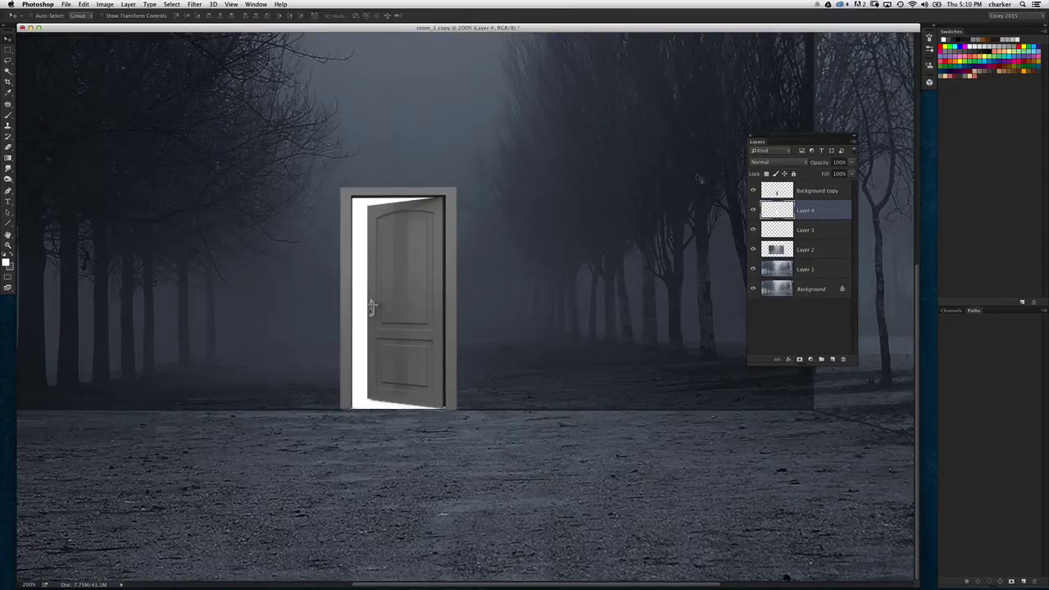
left_click(754, 210)
left_click(753, 192)
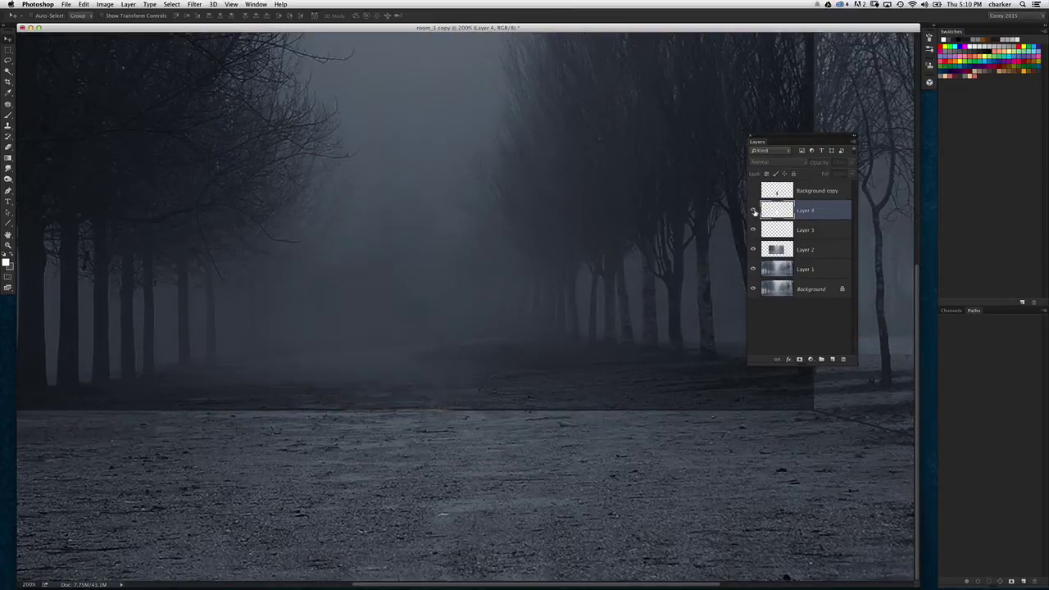
left_click(753, 210)
left_click(754, 191)
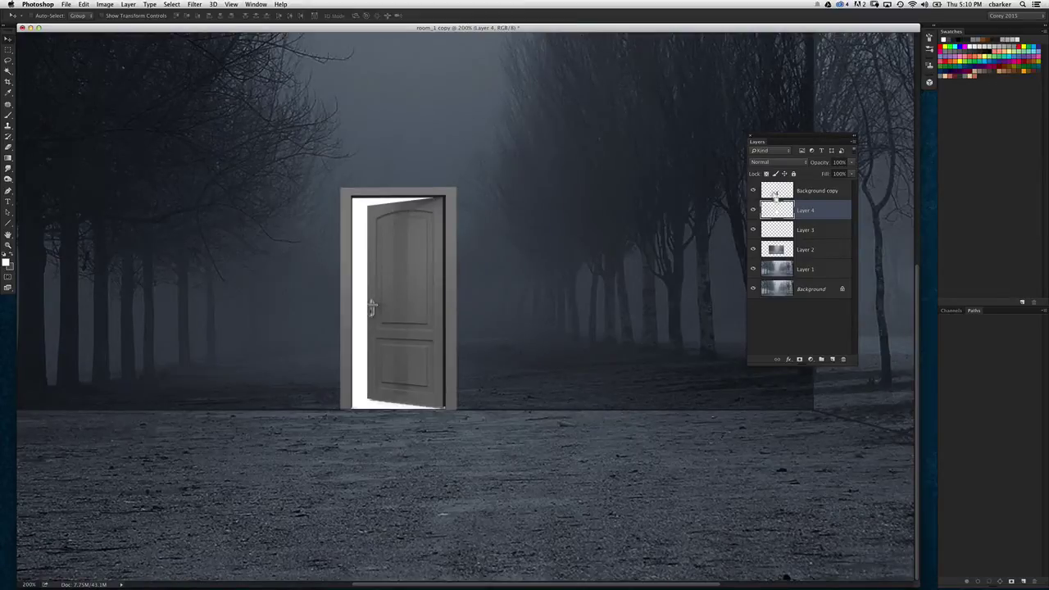
Step: Load the door layer as a selection, invert it, and try copying the white opening to a separate layer
left_click(776, 193, "super")
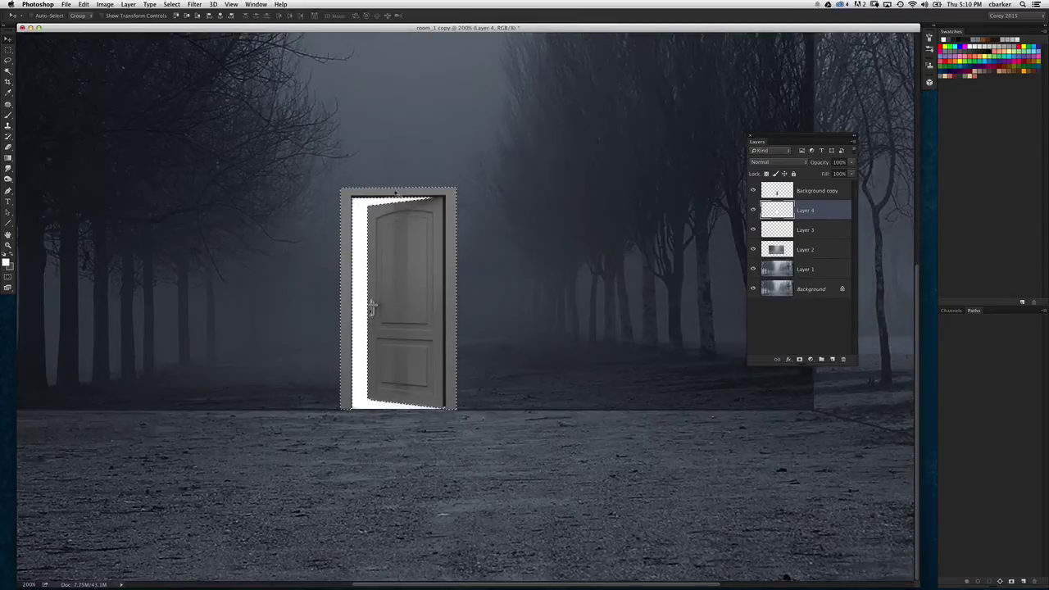
left_click(171, 4)
left_click(174, 38)
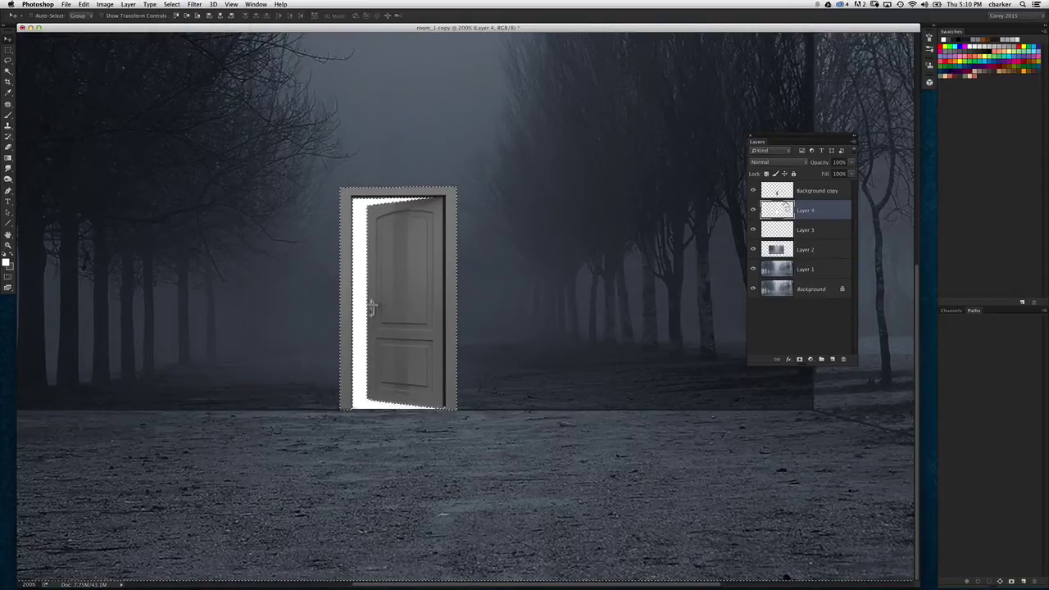
key("super+j")
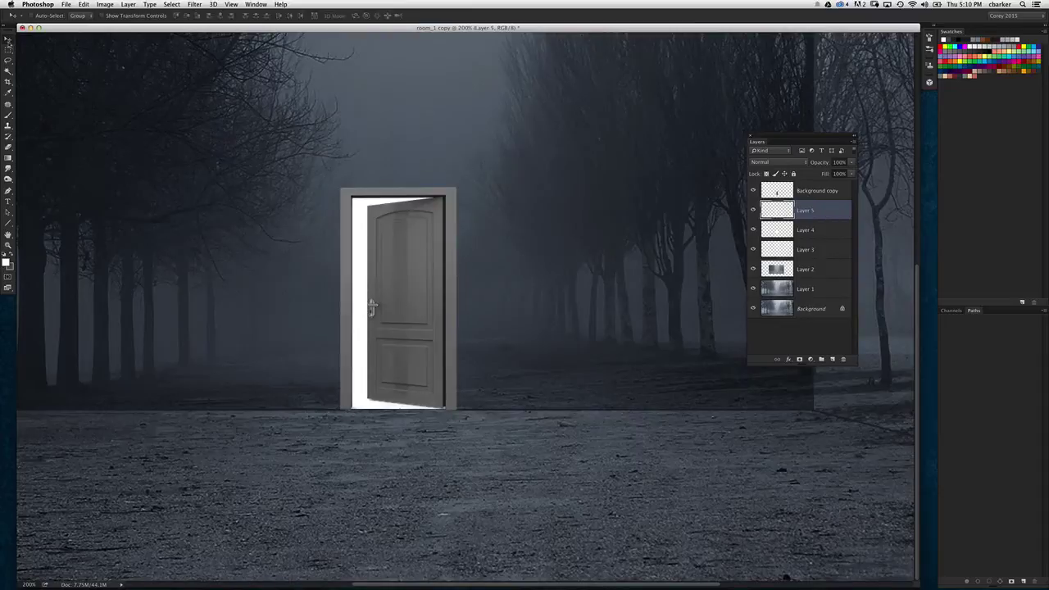
left_click_drag(410, 295, 585, 263)
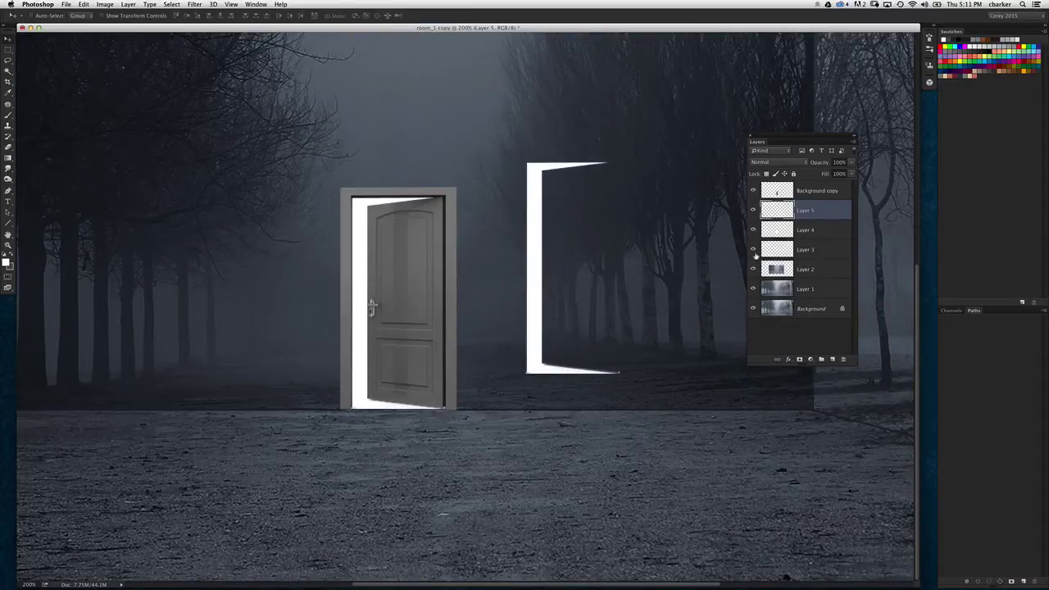
key("super+z")
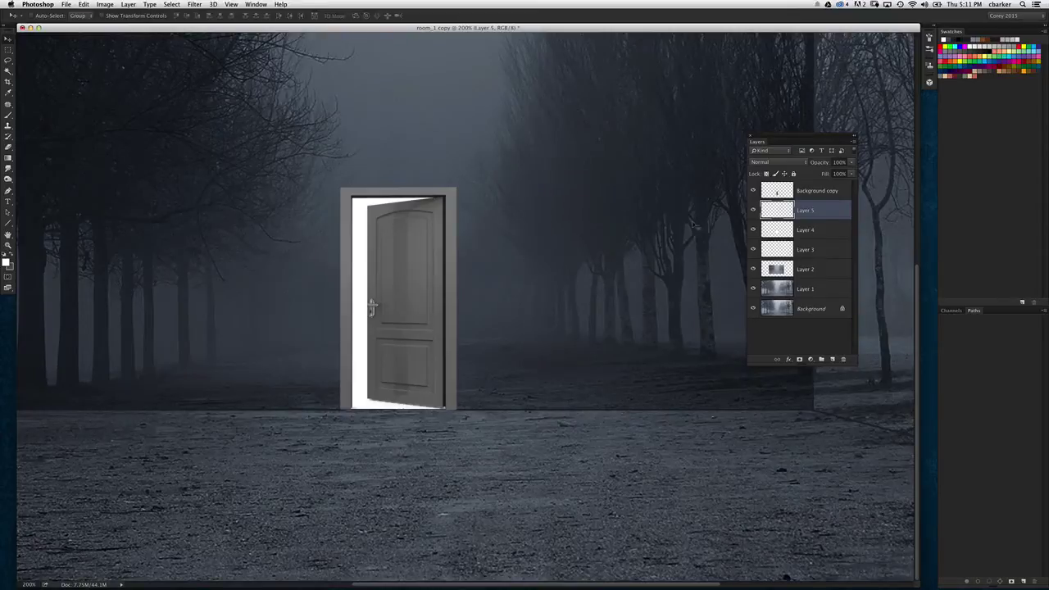
key("alt+super+z")
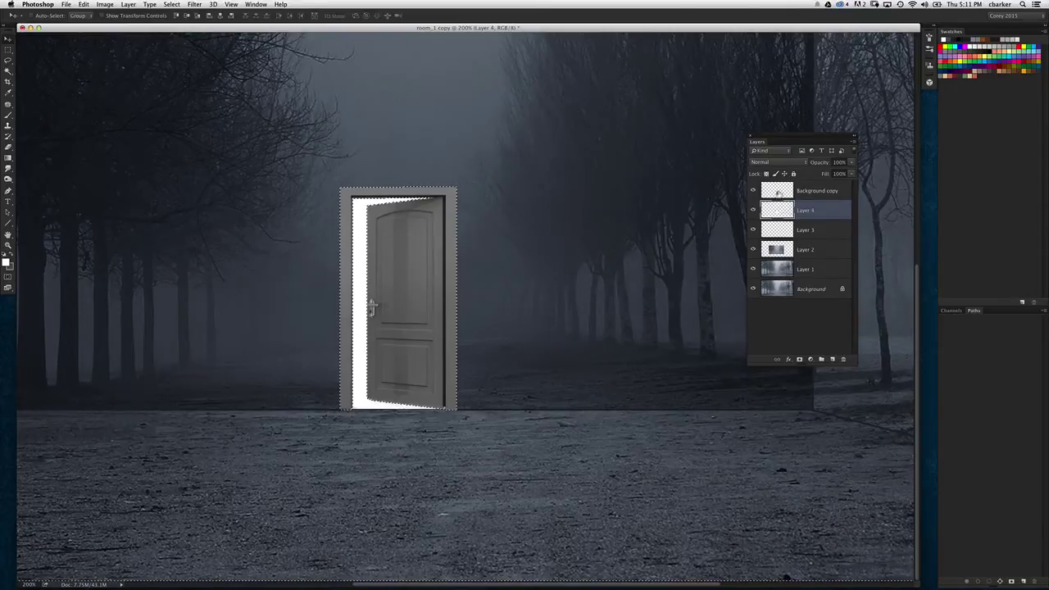
Step: On the door layer, delete the dark strip along the frame's inner top and right edges using the Magic Wand with 3 by 3 Average sampling, and deselect
left_click(775, 188)
key("super+equal")
key("super+equal")
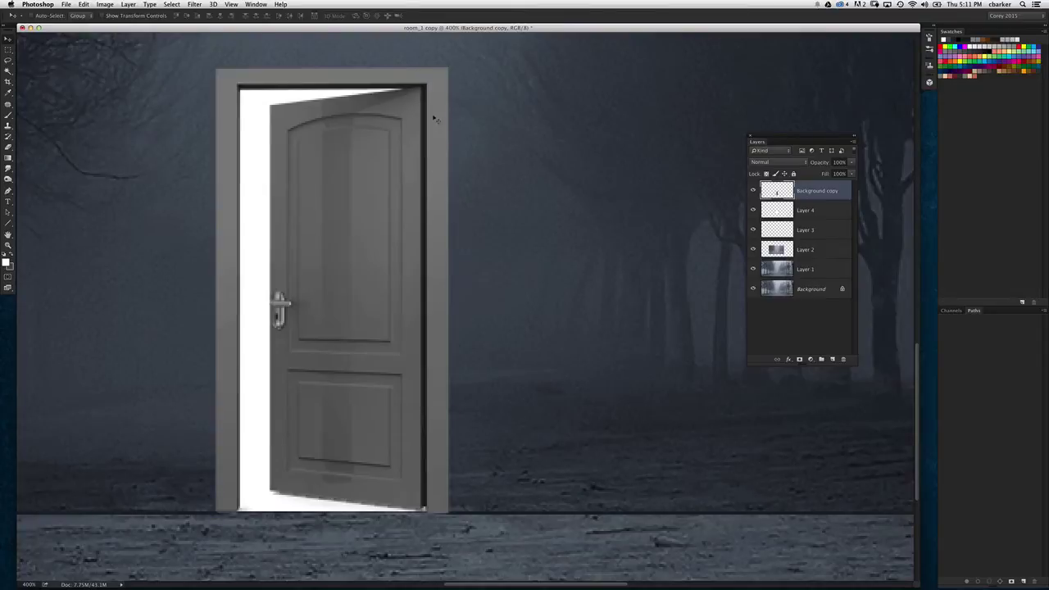
left_click(8, 70)
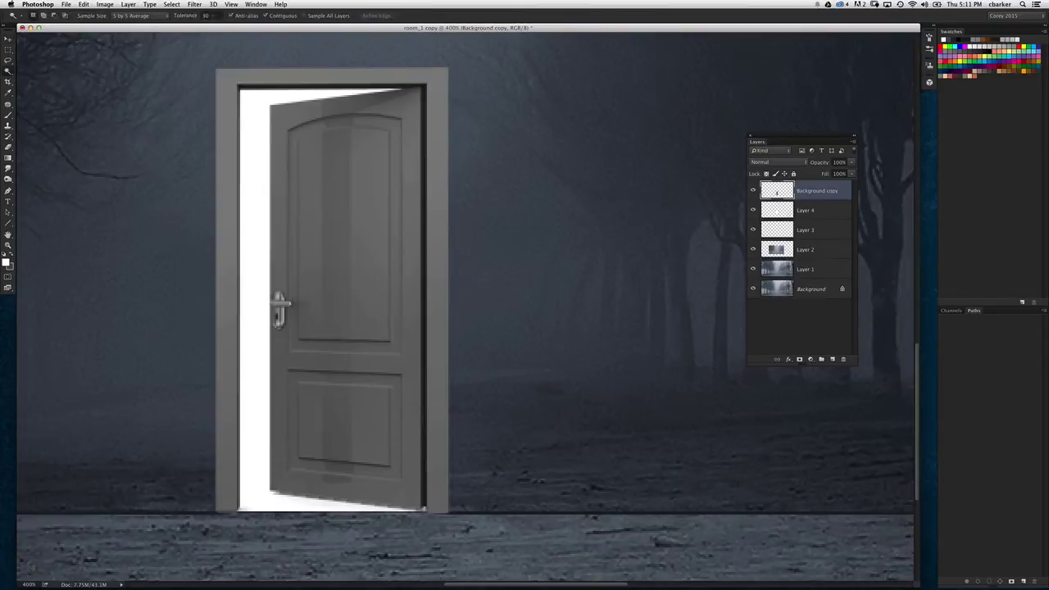
left_click(209, 16)
key("Return")
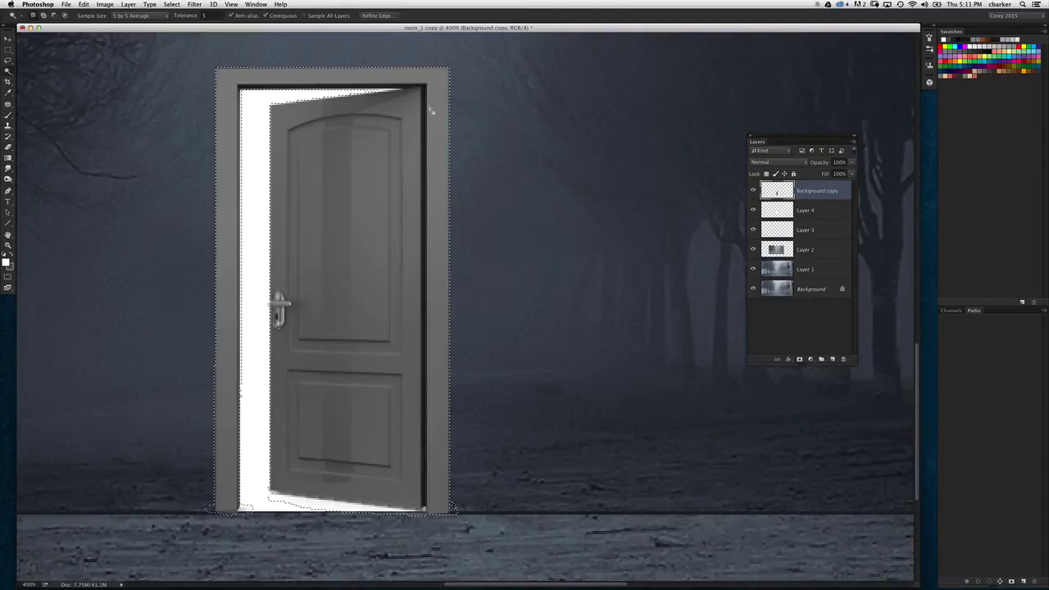
left_click(422, 239)
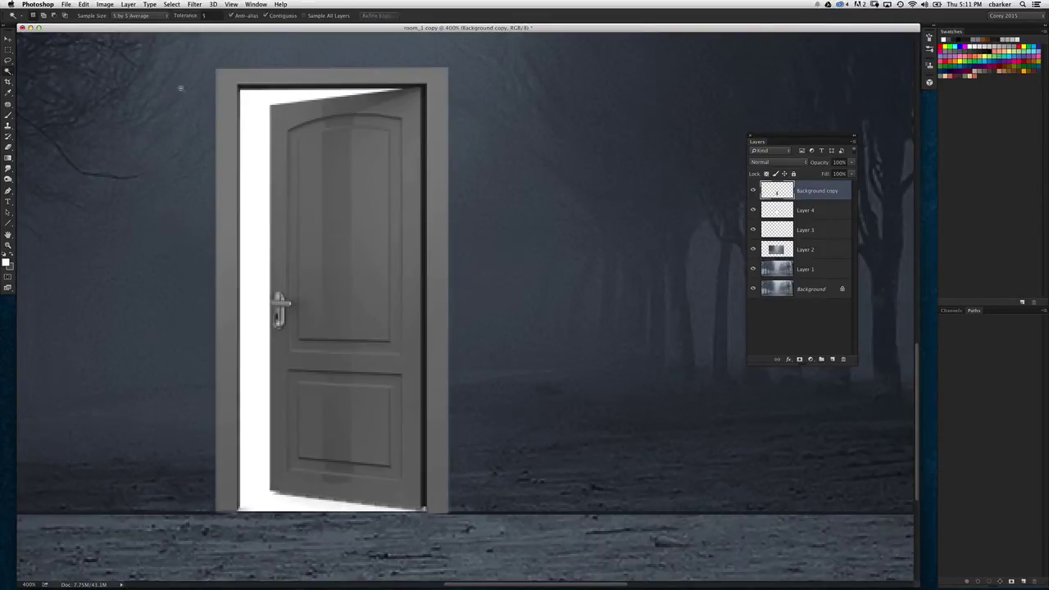
left_click(146, 16)
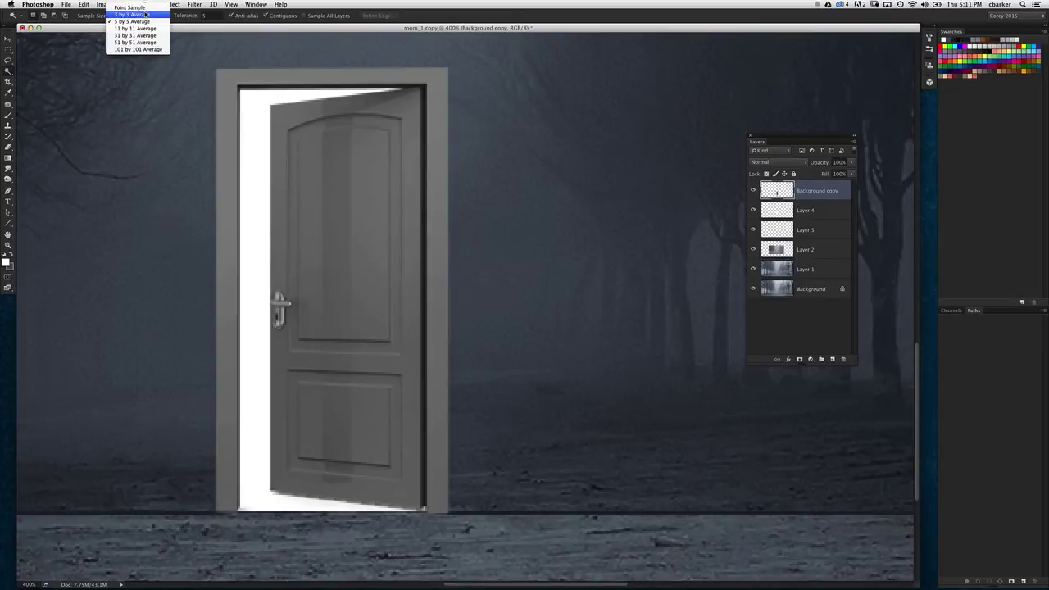
left_click(146, 14)
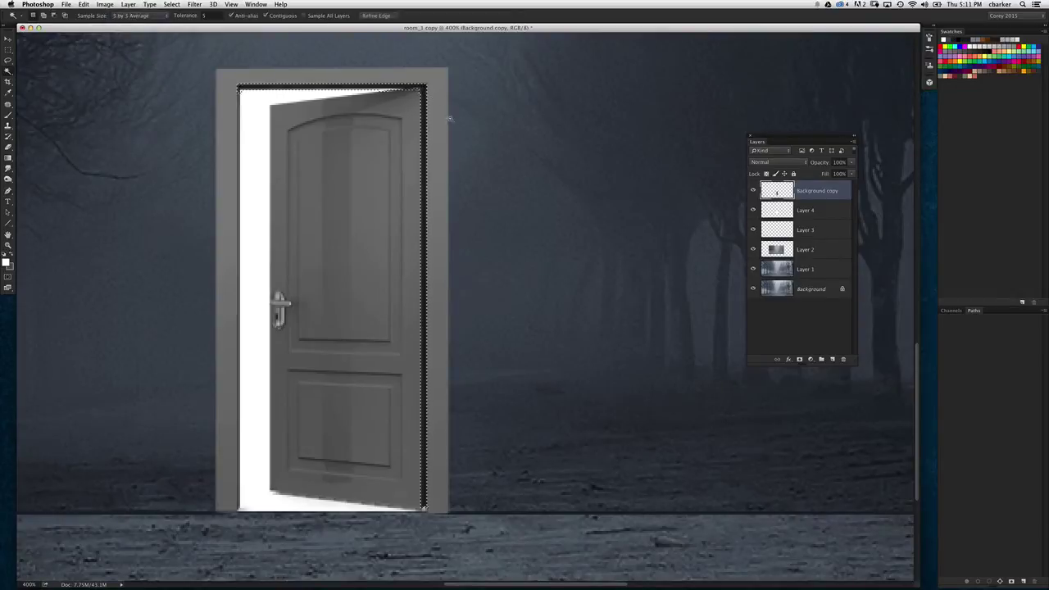
key("BackSpace")
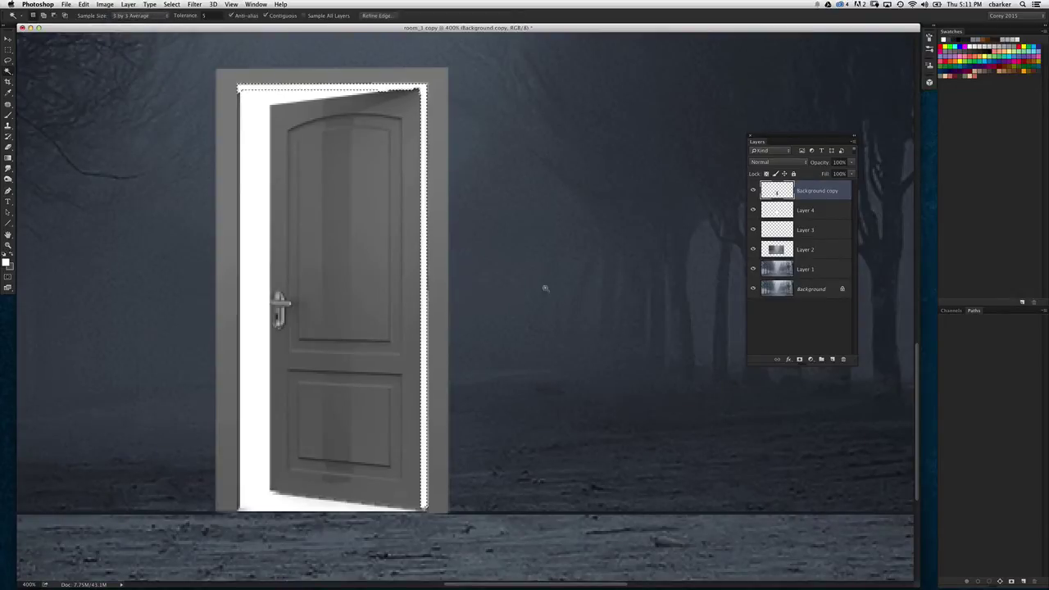
key("super+d")
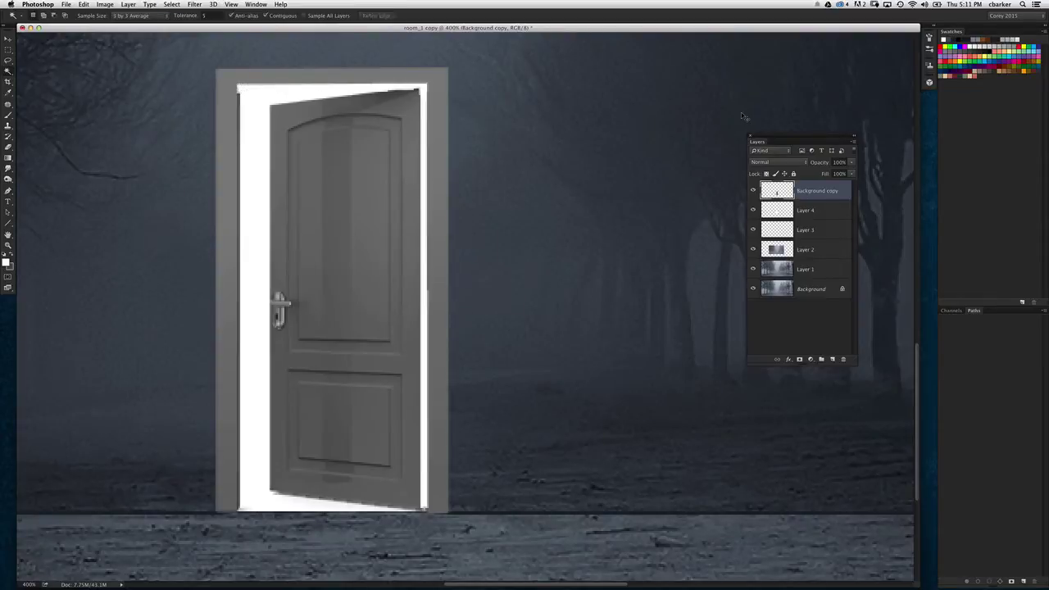
Step: Clear the thin dark strip along the door frame's inner left edge with a narrow rectangular selection, and deselect
key("super+minus")
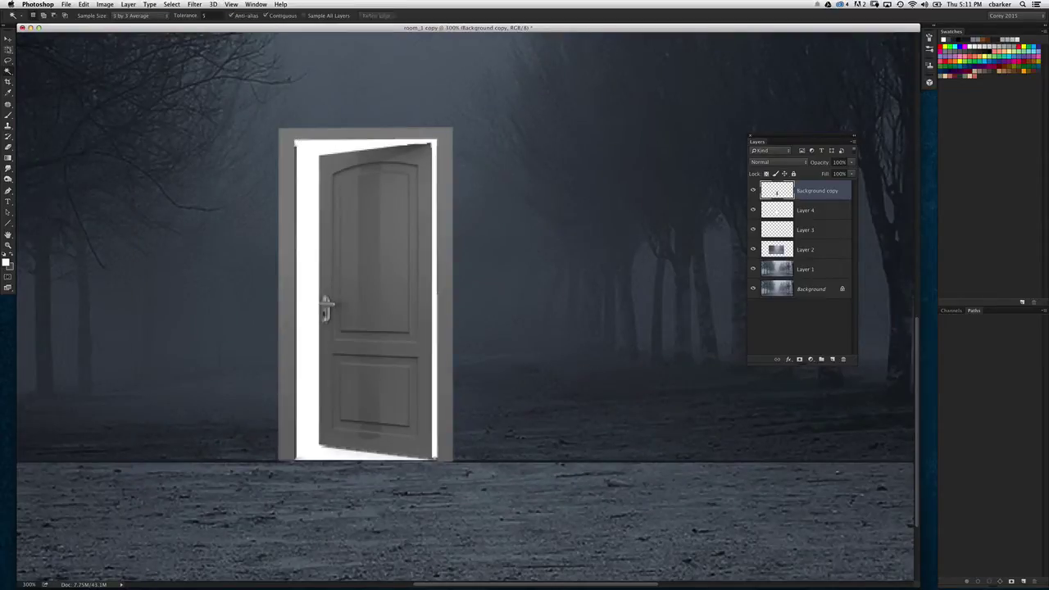
left_click(9, 49)
left_click_drag(297, 140, 297, 472)
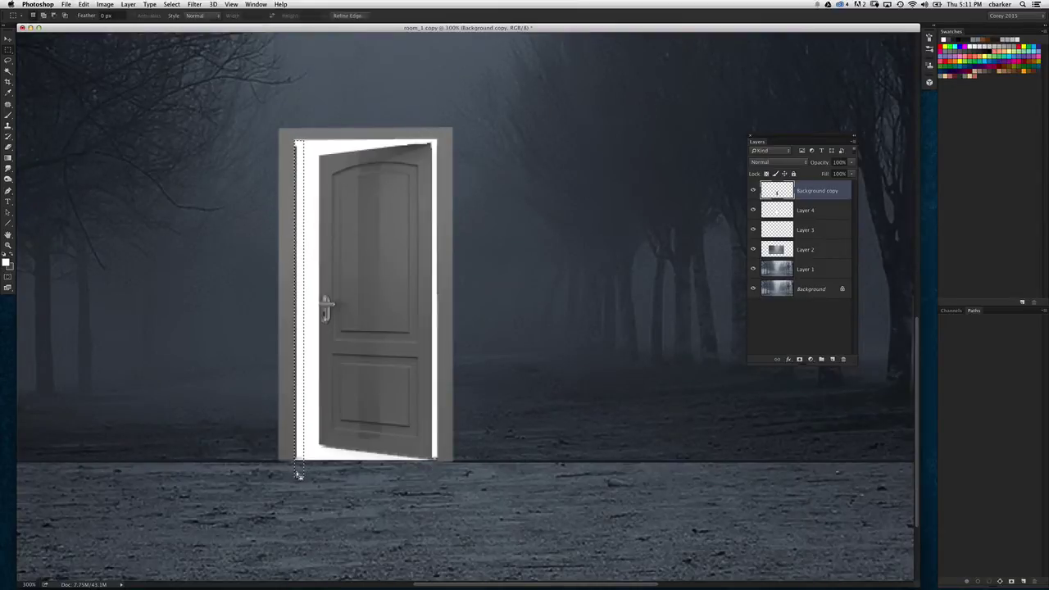
key("alt+BackSpace")
key("super+d")
key("super+minus")
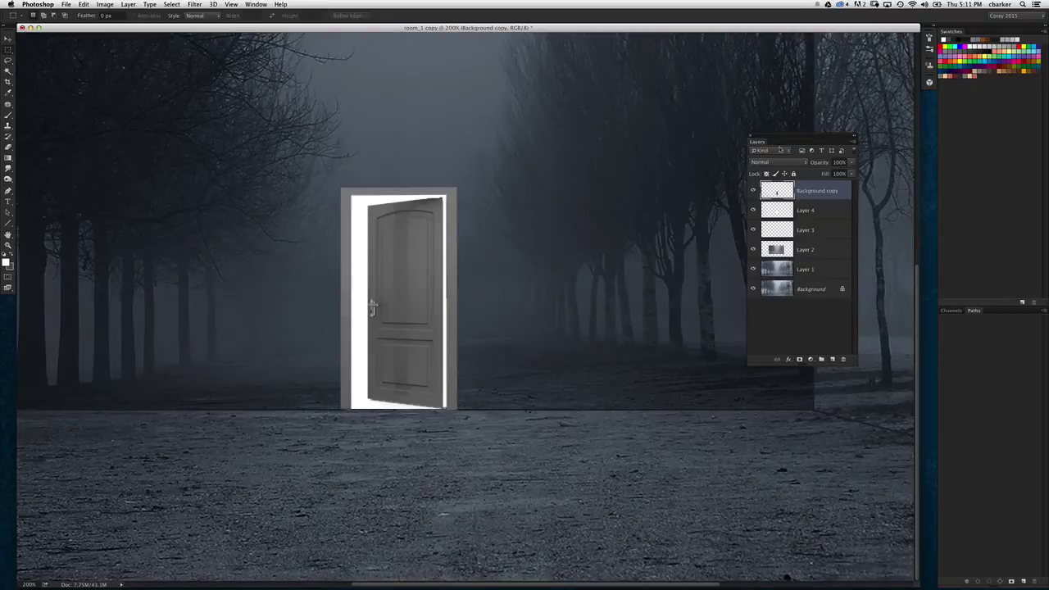
key("super+plus")
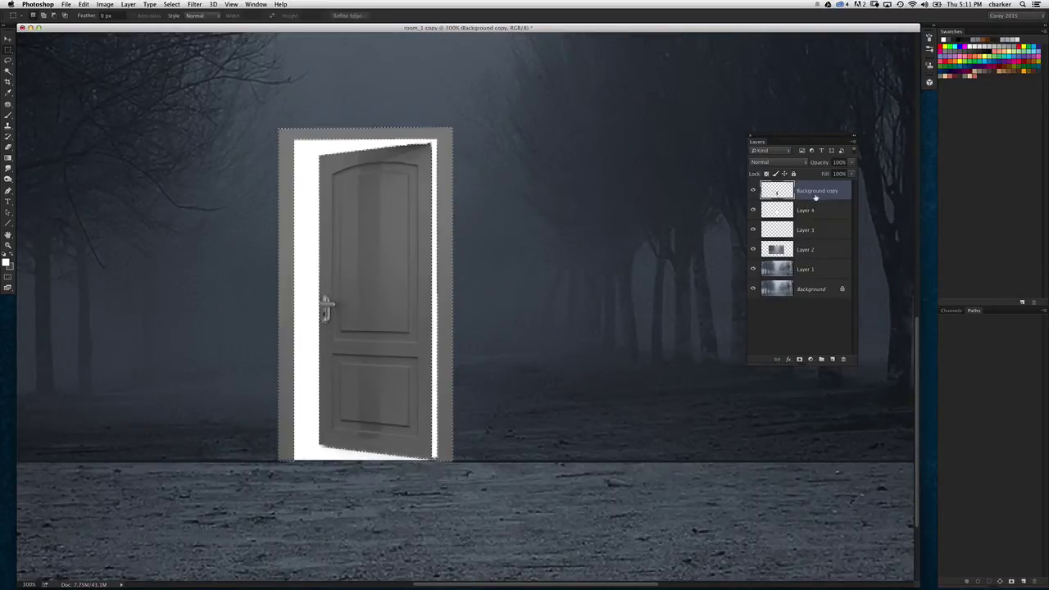
left_click(768, 210, "super")
left_click(767, 210)
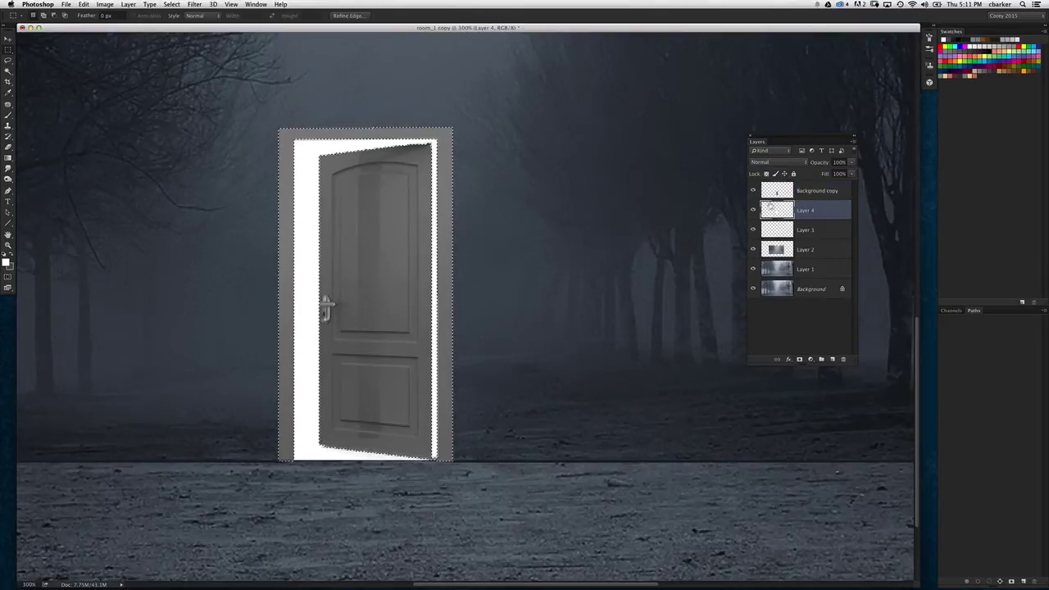
key("super+j")
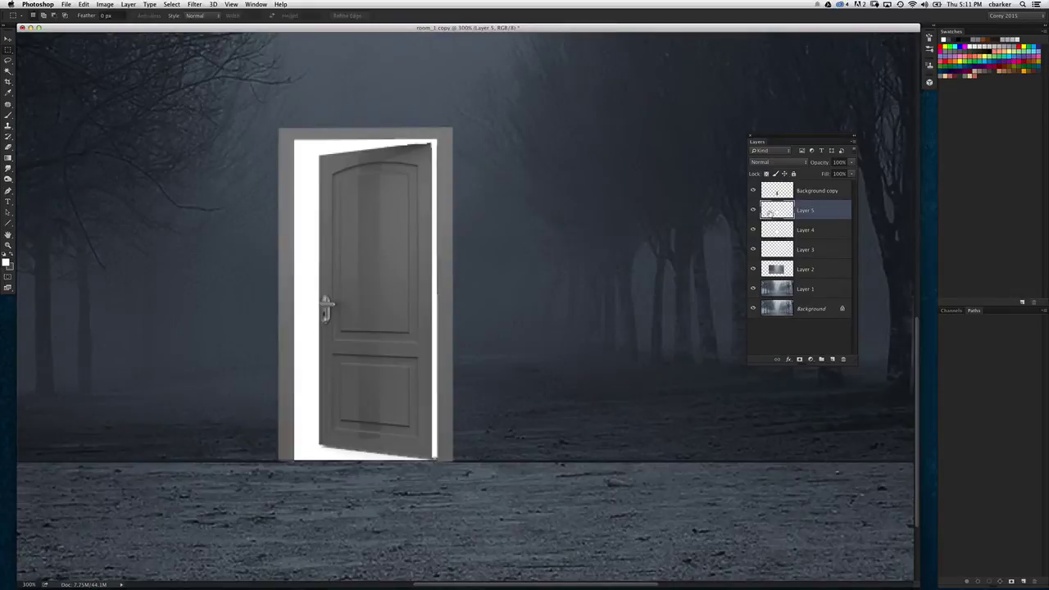
left_click_drag(769, 211, 799, 197)
key("BackSpace")
Step: Use the door layer's selection to copy the white opening from Layer 4 onto a new layer, and place that layer above the door
left_click(778, 192, "super")
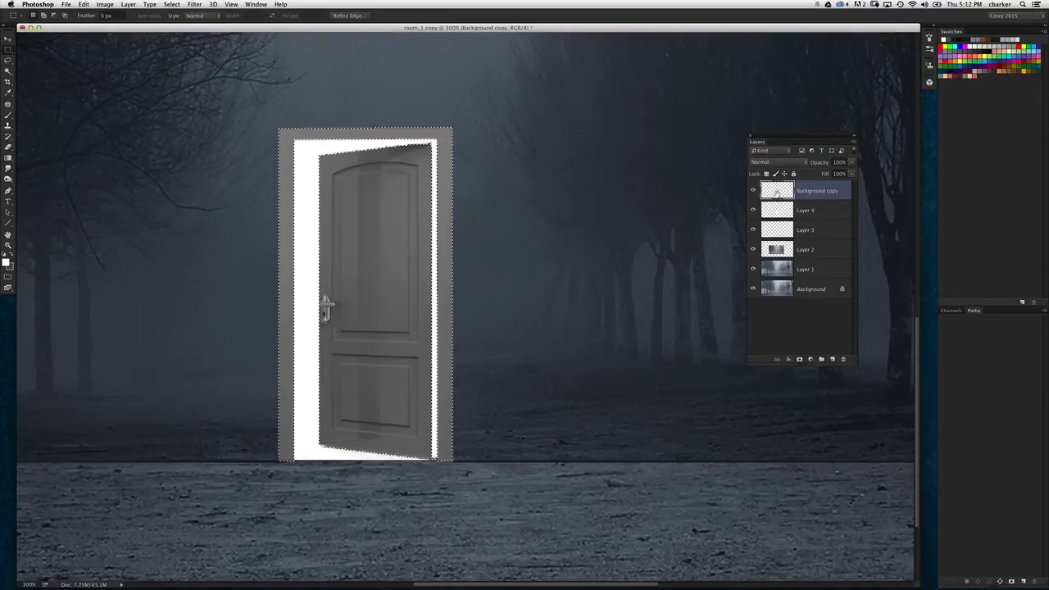
left_click(783, 210)
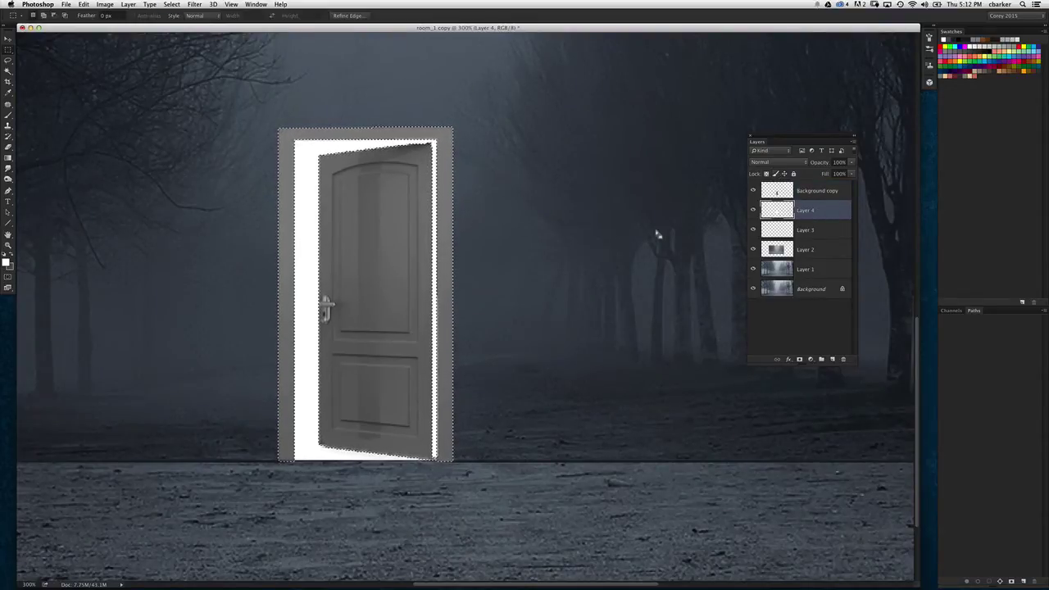
key("super+j")
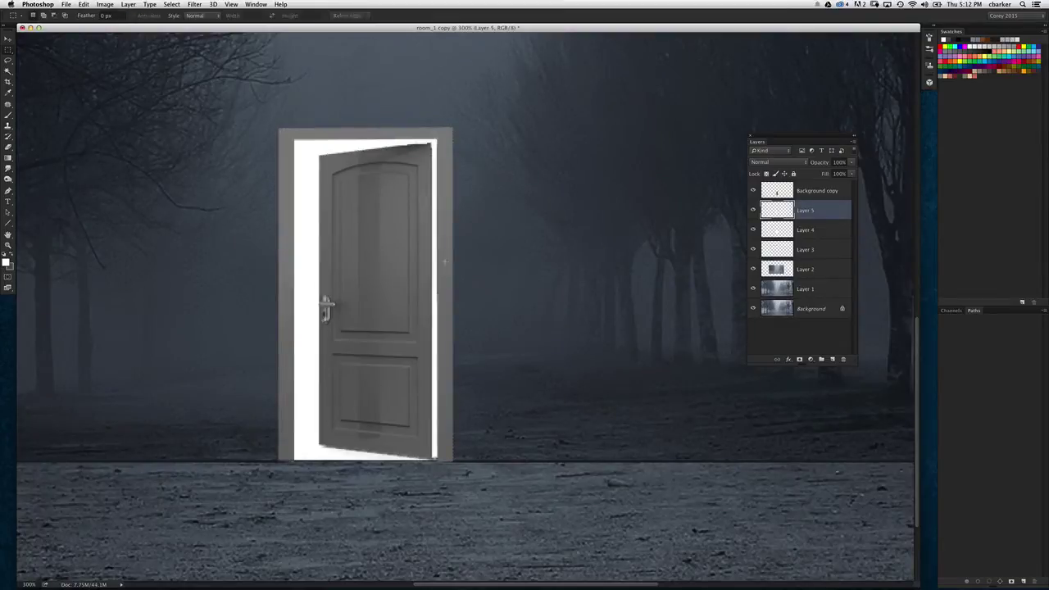
left_click(7, 38)
left_click_drag(377, 246, 623, 213)
key("super+z")
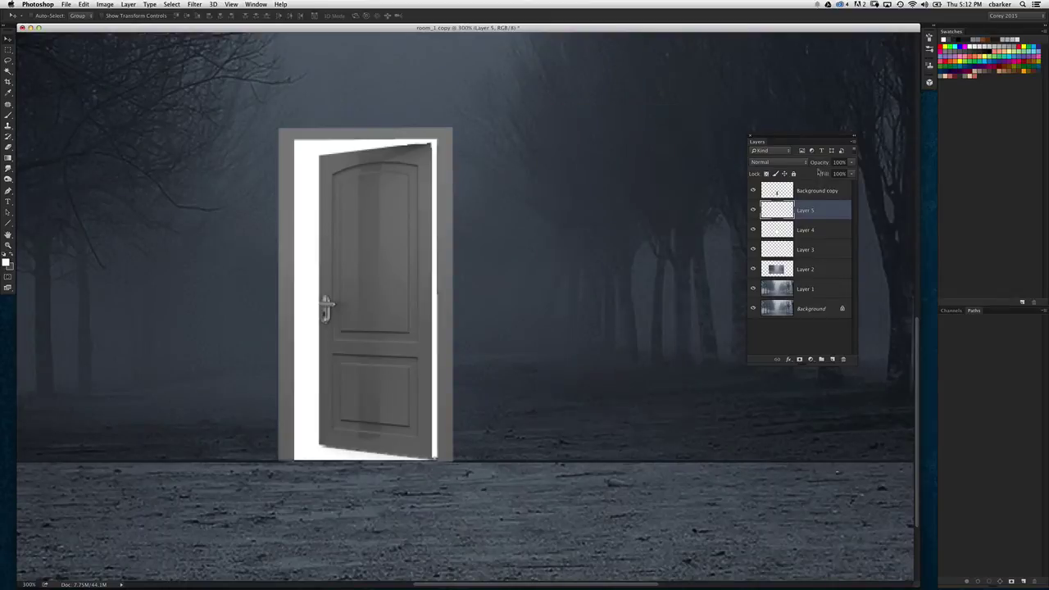
left_click_drag(766, 210, 784, 197)
Step: Apply a 7.0-pixel Gaussian Blur to the copied white opening above the door to create a glow
left_click_drag(775, 139, 691, 141)
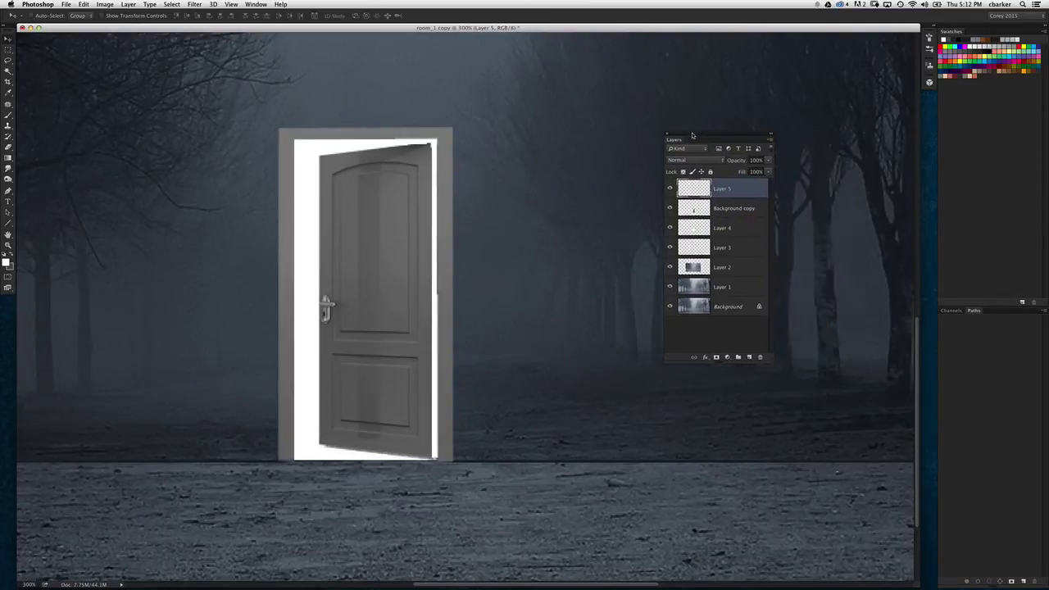
left_click(194, 5)
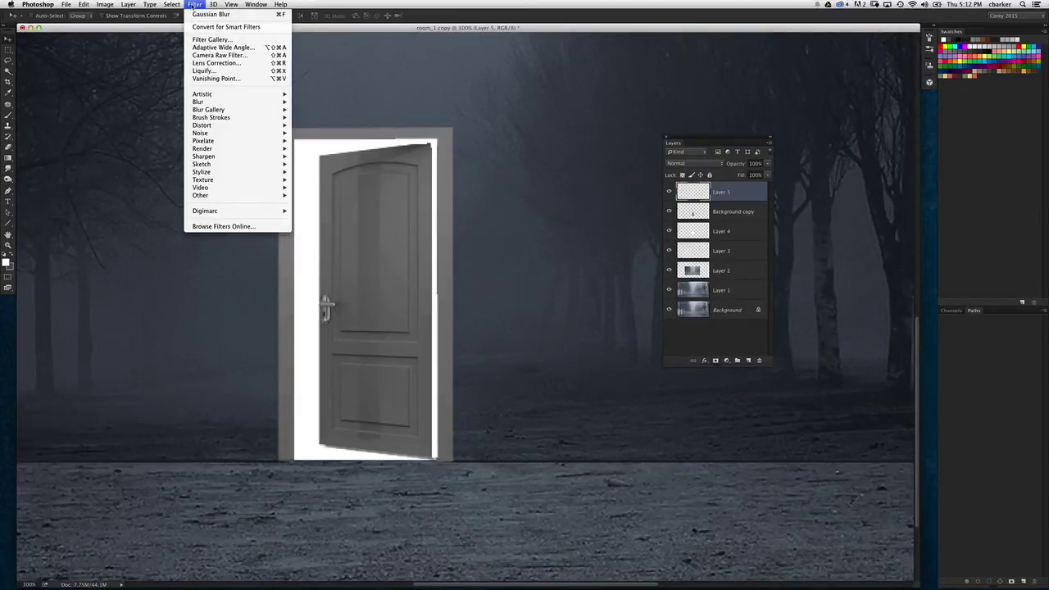
mouse_move(217, 103)
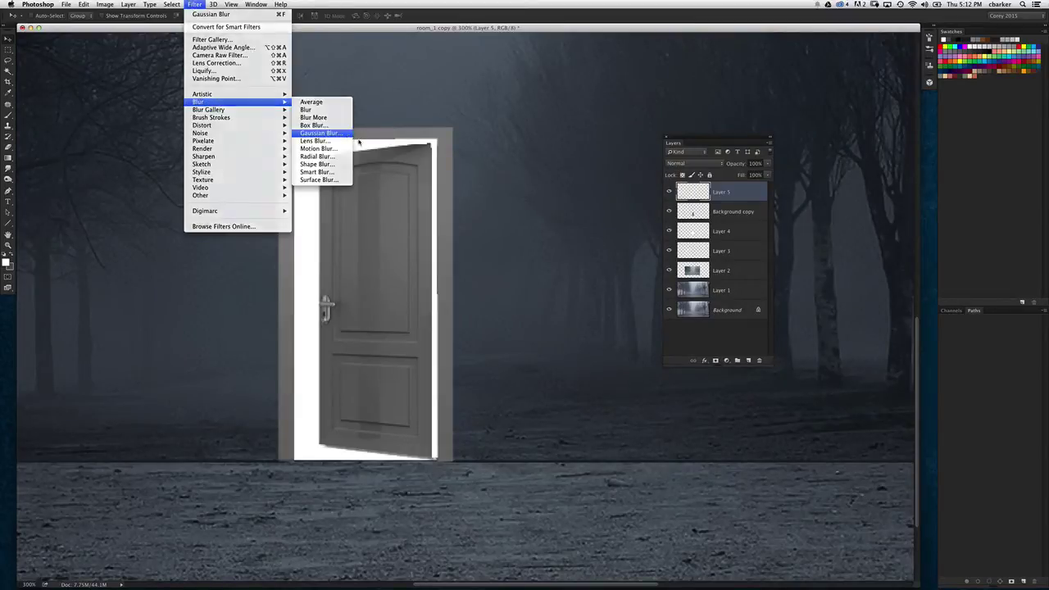
left_click(326, 133)
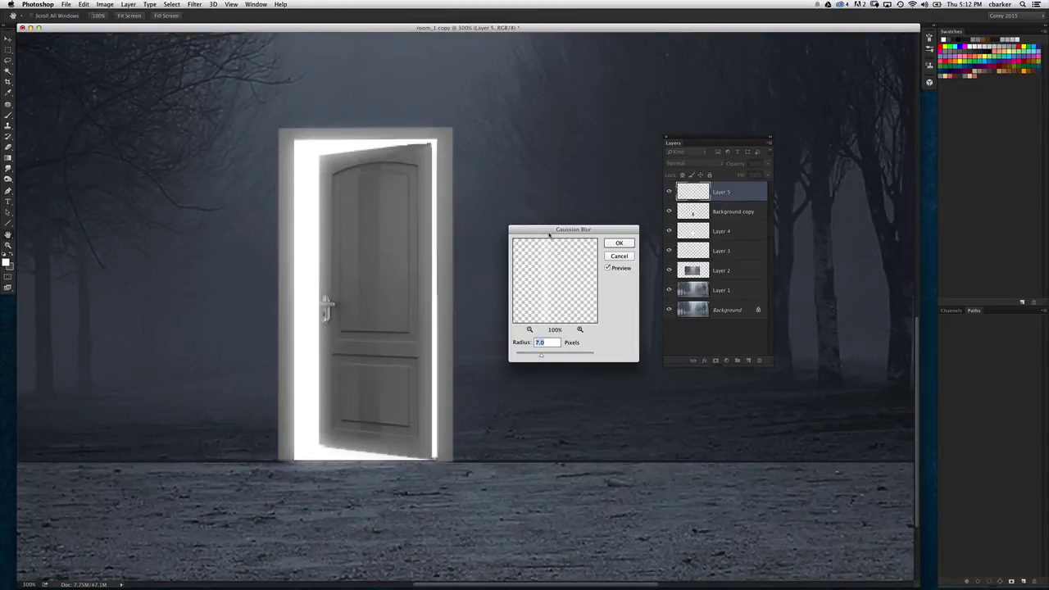
left_click_drag(549, 235, 550, 175)
left_click(621, 182)
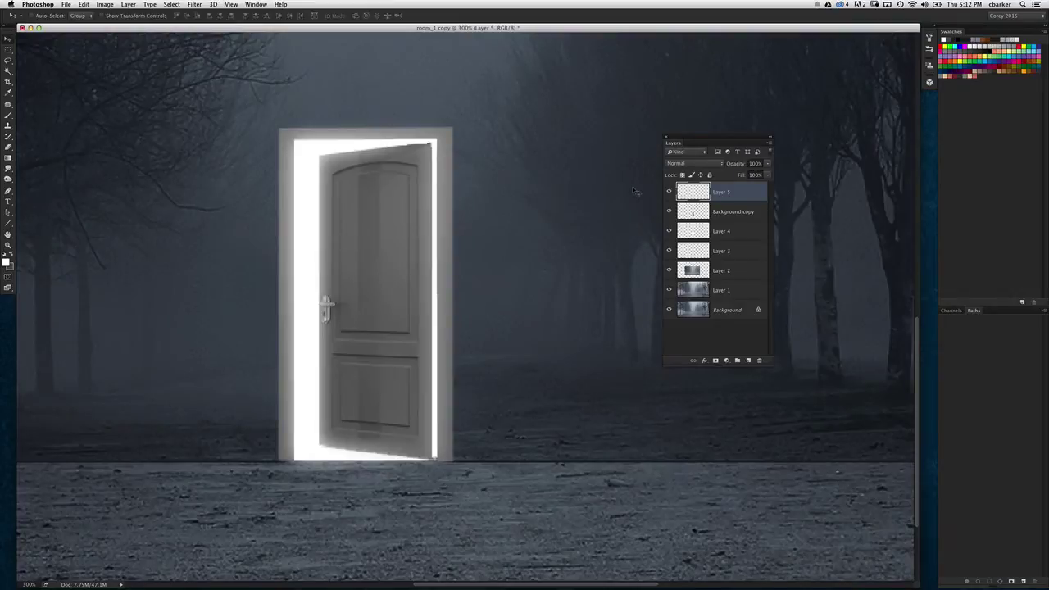
Step: Copy the white opening from Layer 4 to a second new layer below the door layer, and check its shape with a test move that is undone
key("super+1")
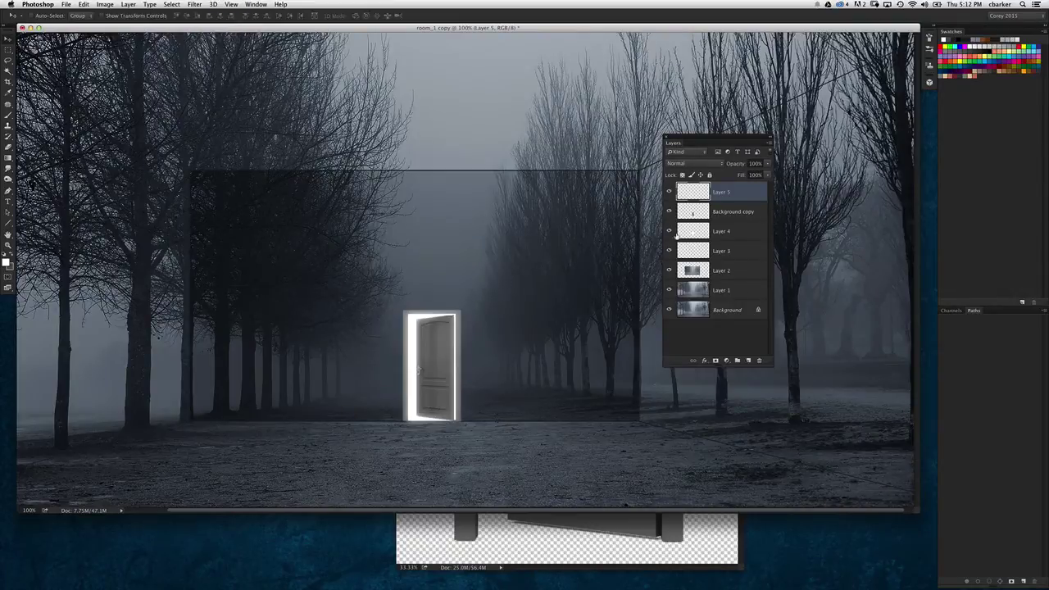
key("super+plus")
left_click_drag(537, 420, 477, 239)
left_click(698, 216)
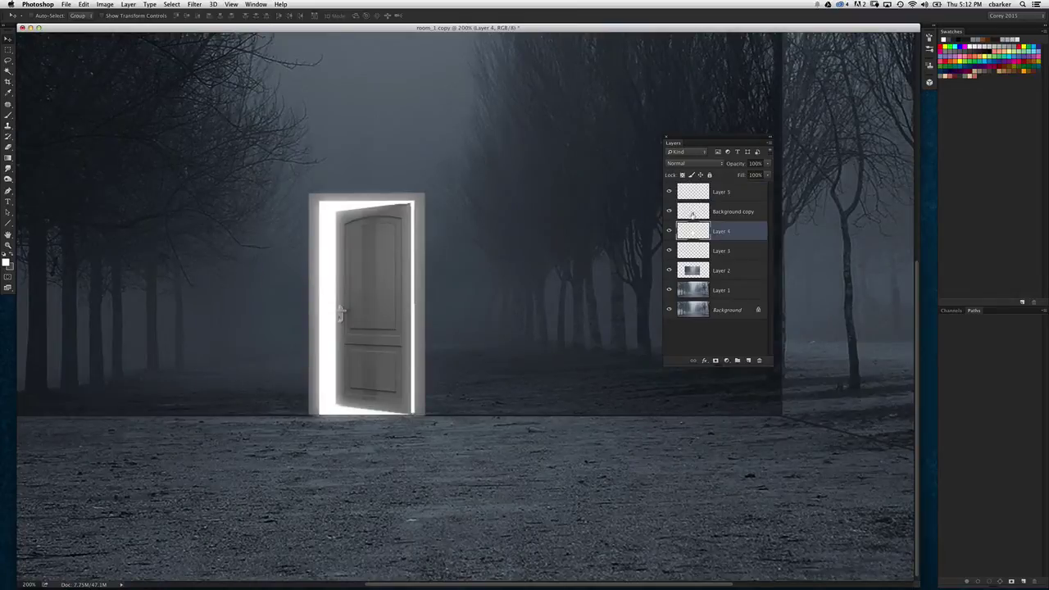
left_click(698, 215, "super")
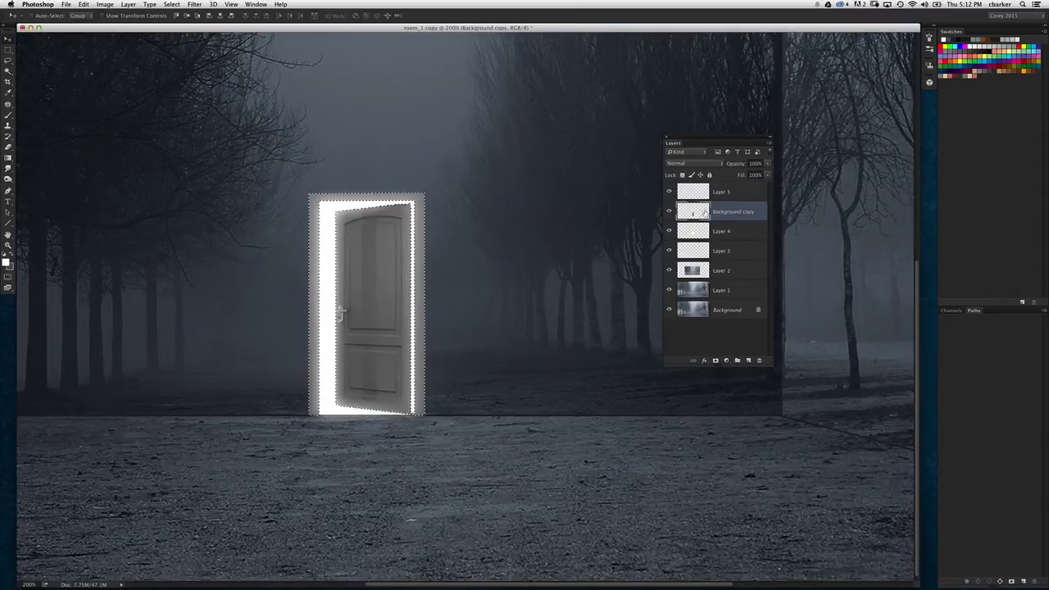
left_click(696, 231)
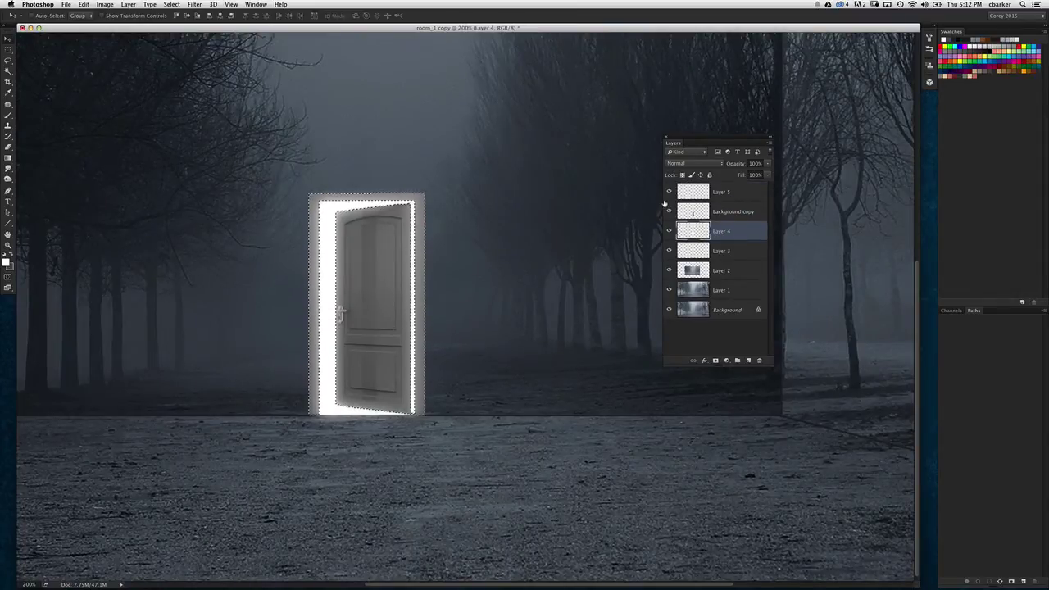
key("super+j")
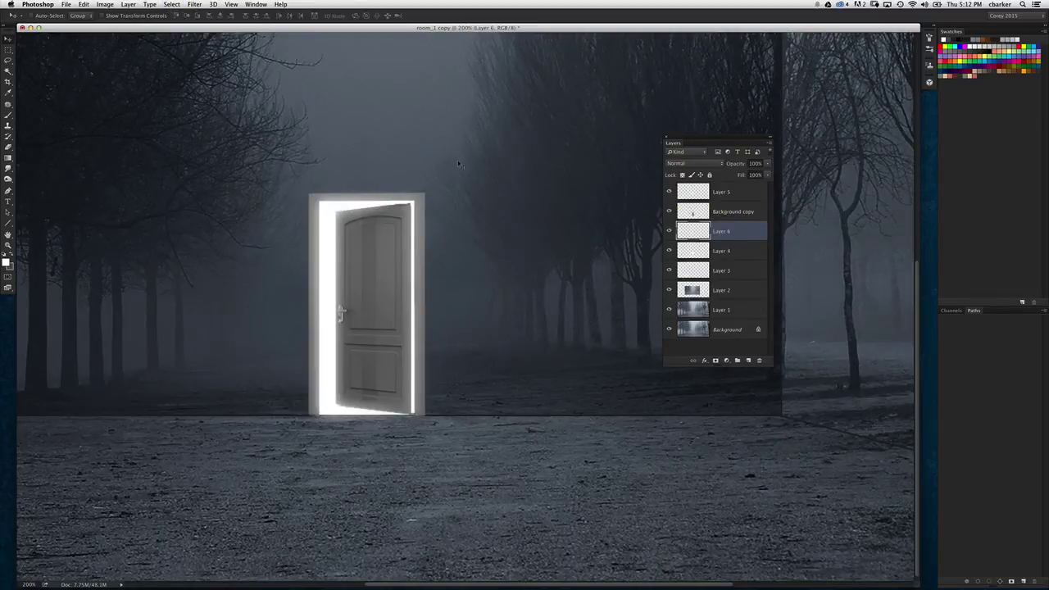
left_click_drag(375, 284, 542, 247)
key("super+z")
Step: Flip the new white opening copy vertically and move it below the door so it meets the door's base
left_click(84, 5)
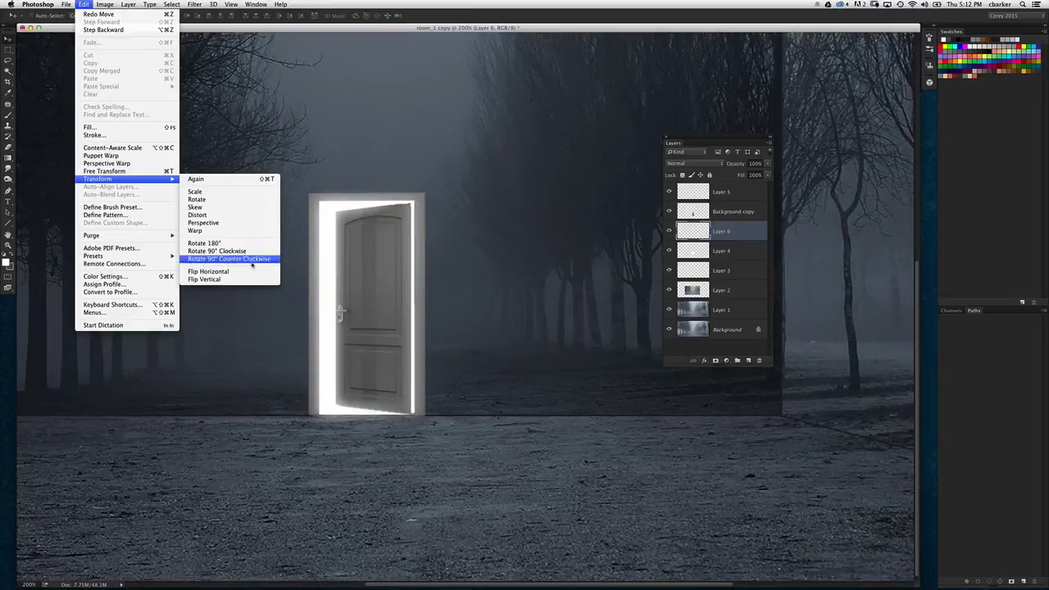
left_click(249, 280)
left_click_drag(390, 227, 381, 415)
key("super+minus")
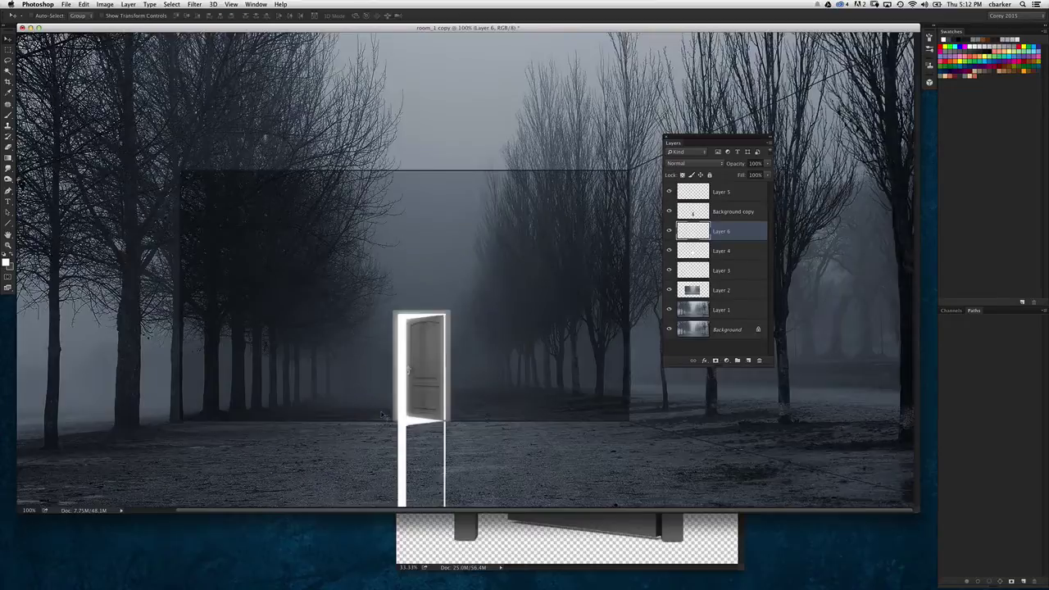
Step: Apply a Perspective transform to the flipped white opening, spreading its lower edge outward so the light widens across the ground
left_click_drag(918, 511, 937, 574)
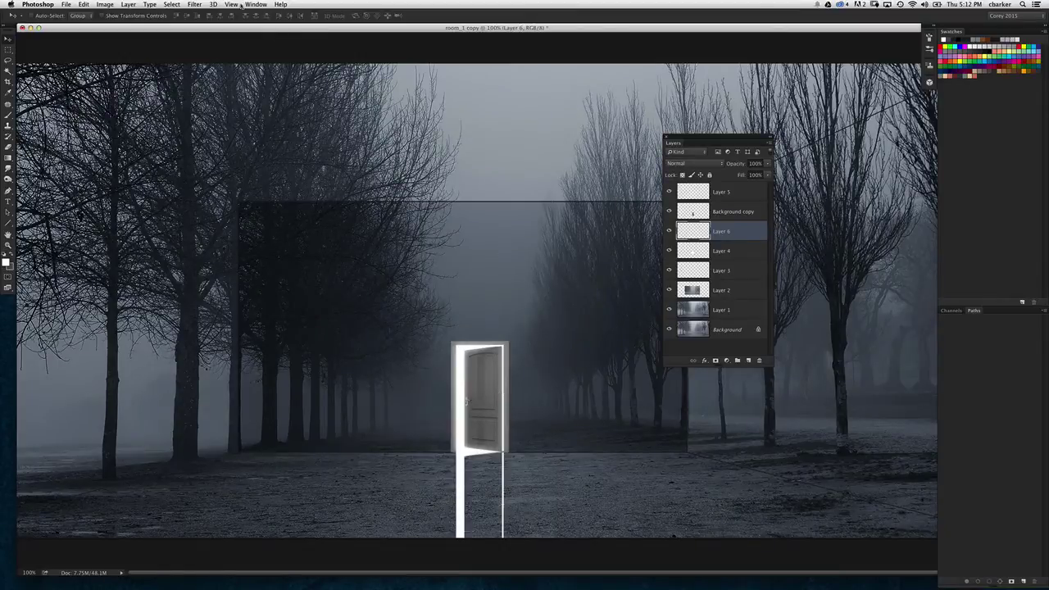
key("super+t")
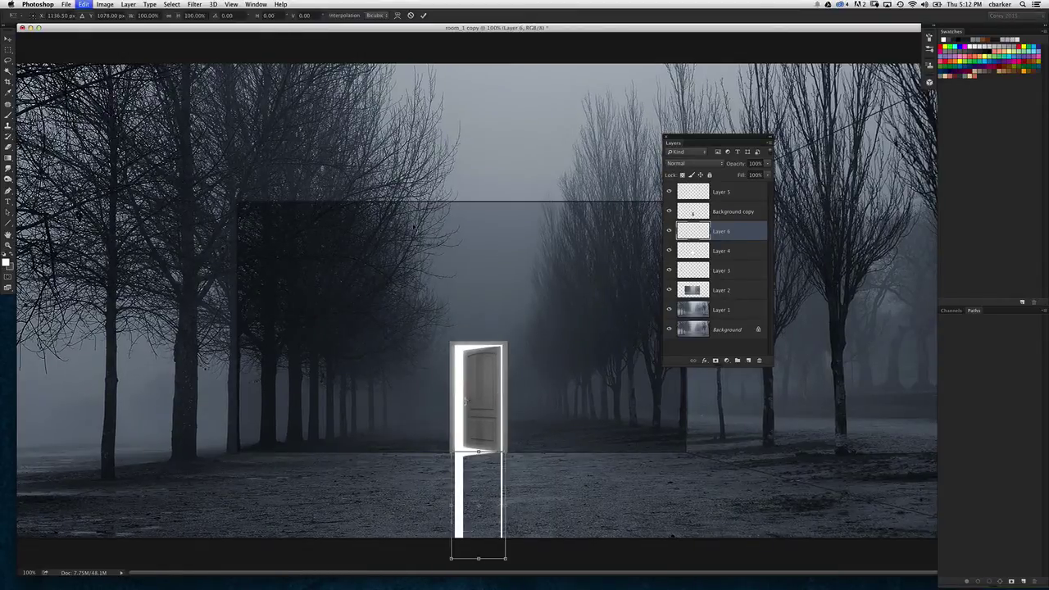
right_click(473, 475)
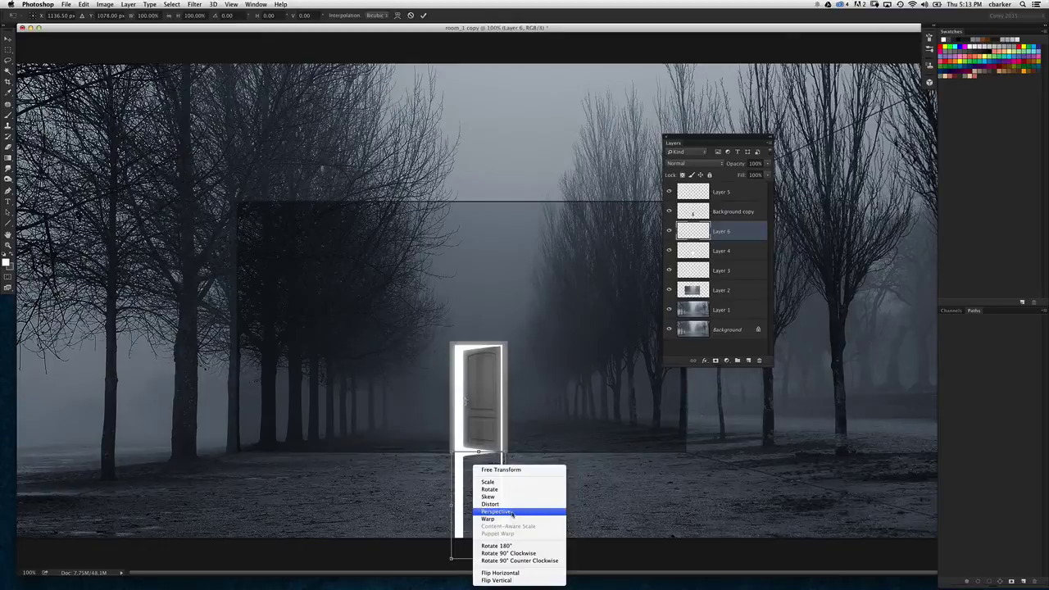
left_click(629, 523)
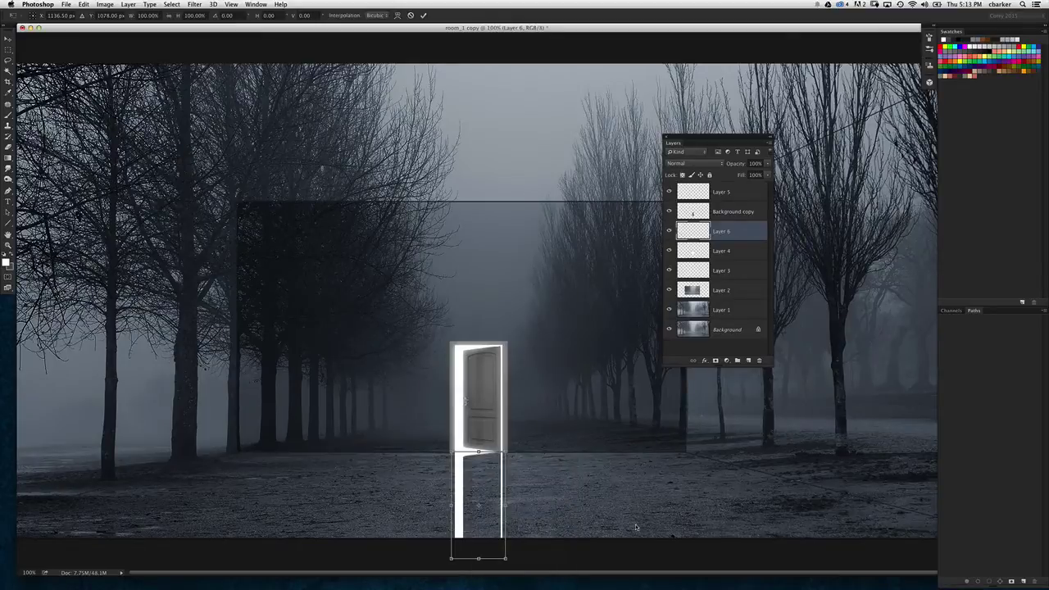
right_click(473, 481)
left_click(514, 511)
left_click_drag(451, 560, 326, 522)
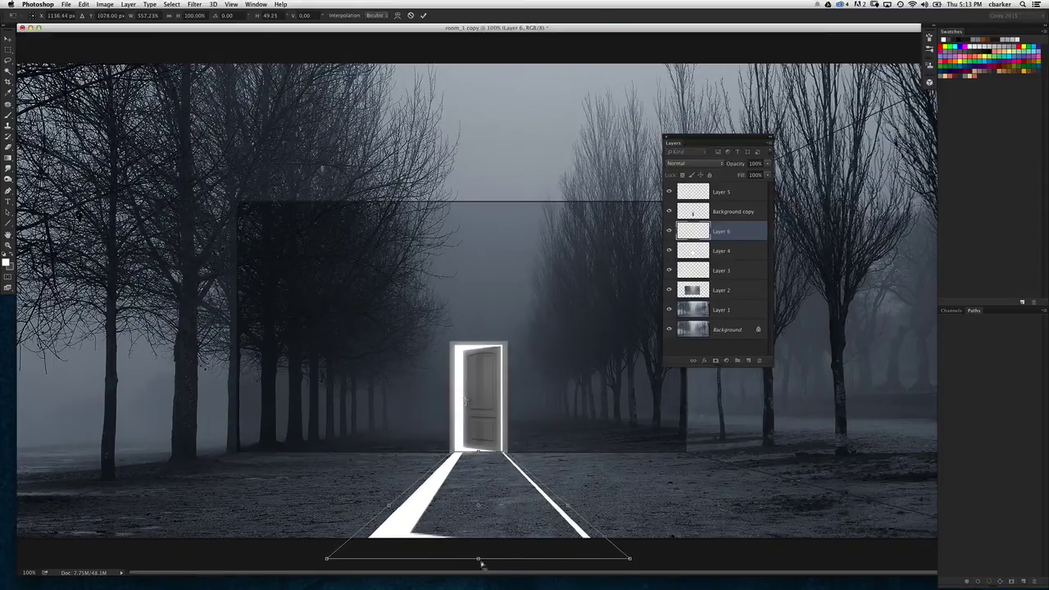
right_click(464, 462)
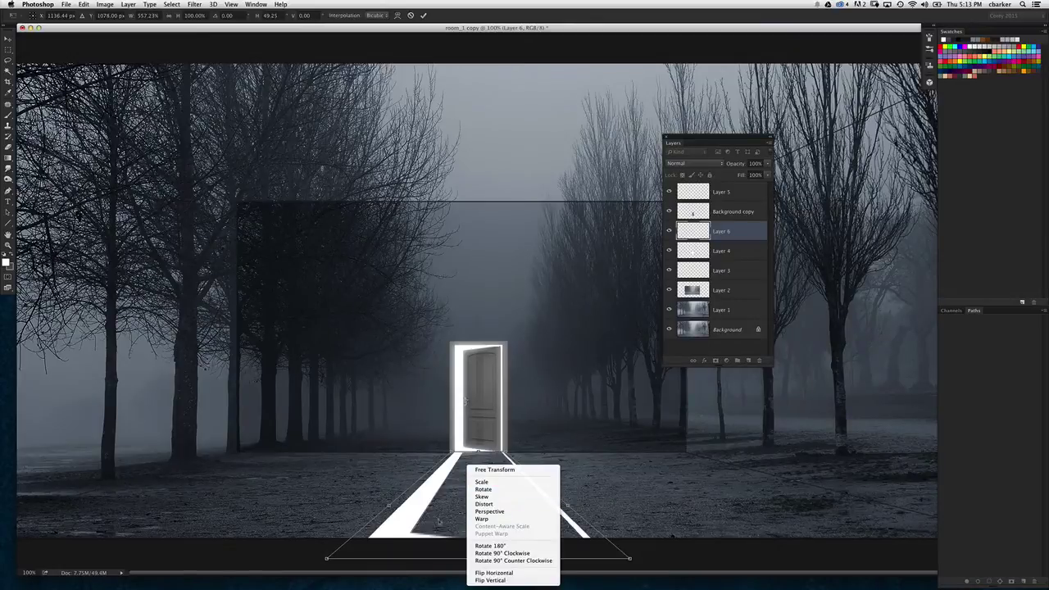
left_click(453, 526)
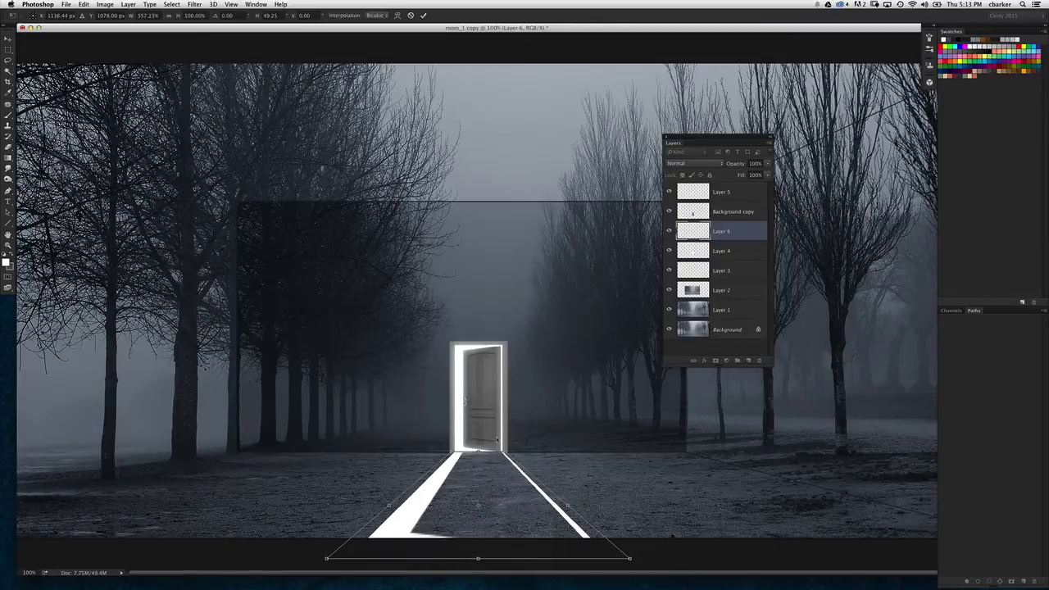
key("Return")
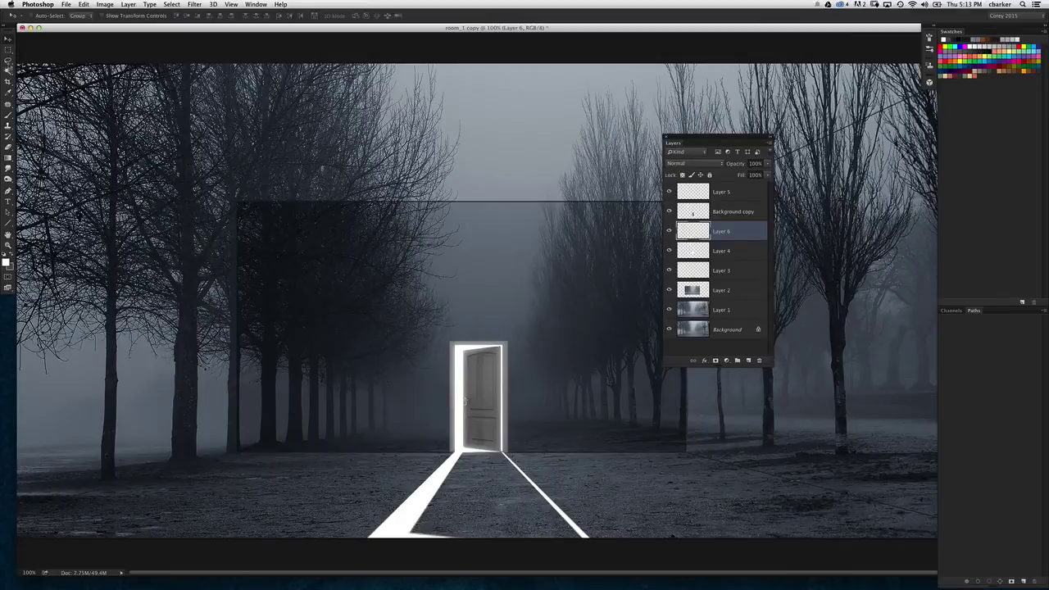
Step: Lasso the gap beside the wide light strip down to the image's lower edge, fill it with white, and deselect
left_click(8, 63)
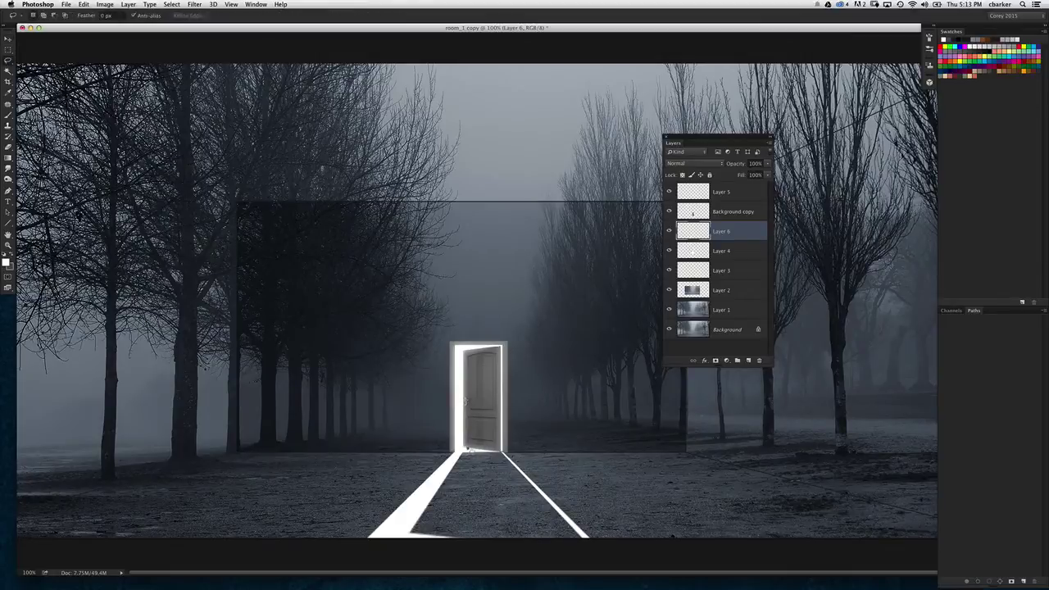
left_click(467, 450)
left_click(503, 543)
left_click(422, 547)
left_click(398, 536)
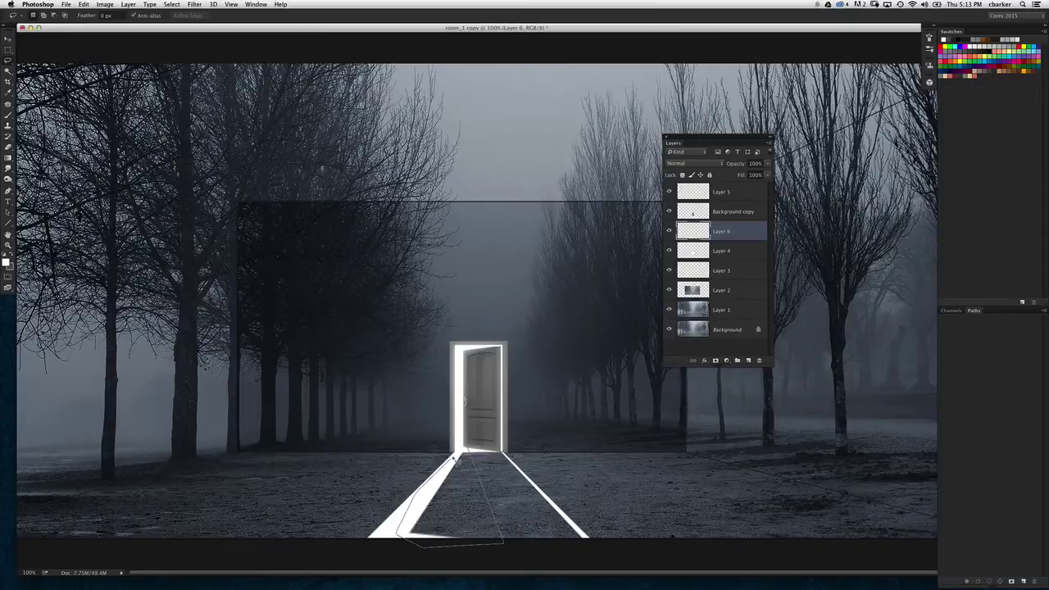
left_click(466, 451)
key("alt+BackSpace")
key("super+d")
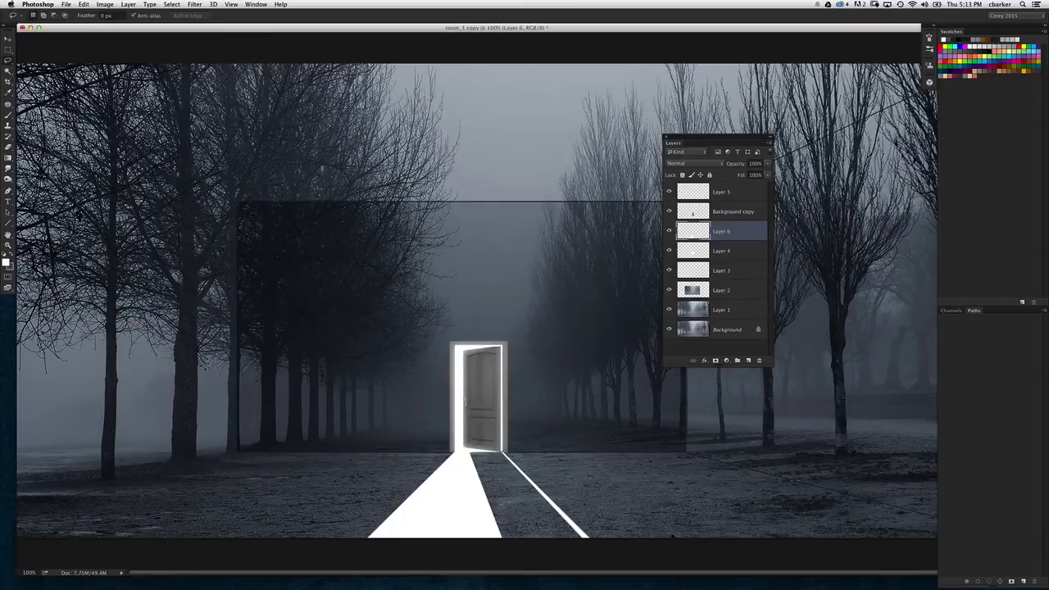
Step: Switch to the Gradient tool with black as the foreground colour and enter Quick Mask mode on Layer 6
left_click_drag(8, 158, 51, 157)
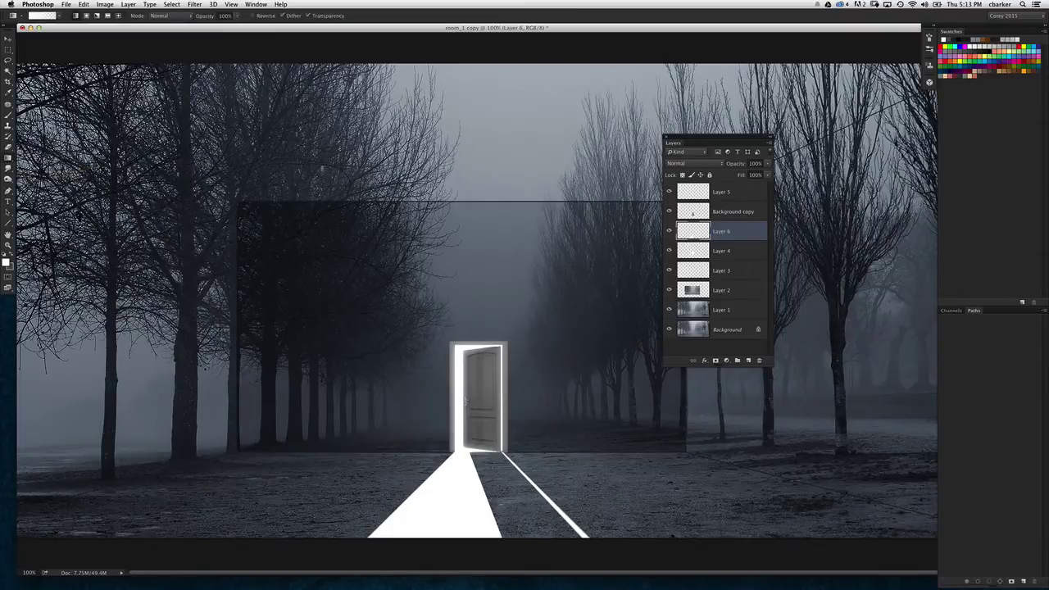
key("x")
key("x")
key("x")
key("q")
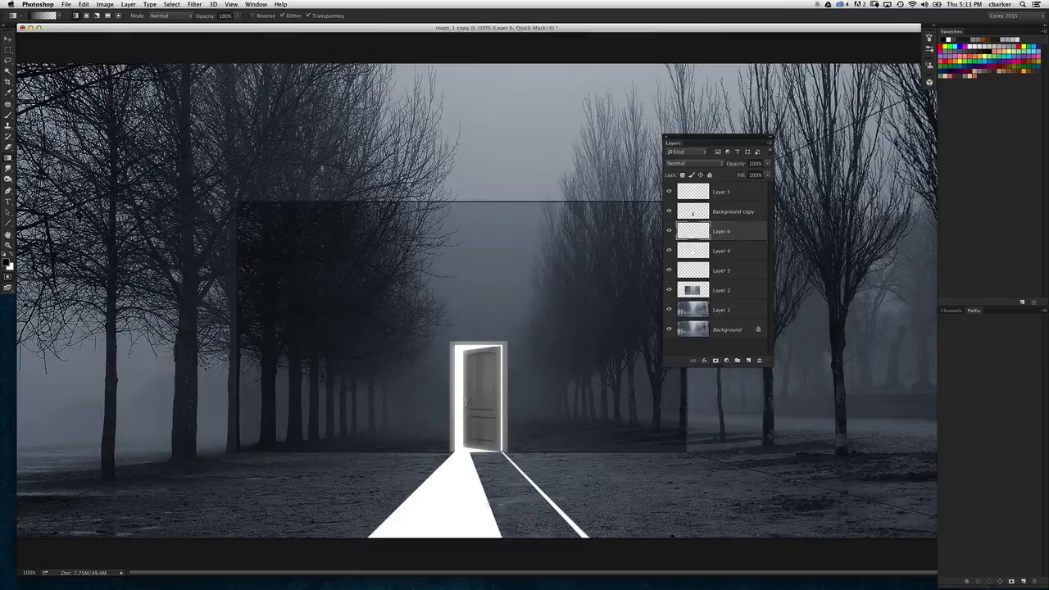
Step: Try several Quick Mask gradients of different lengths over the light beam, undoing each one
left_click_drag(472, 522, 471, 452)
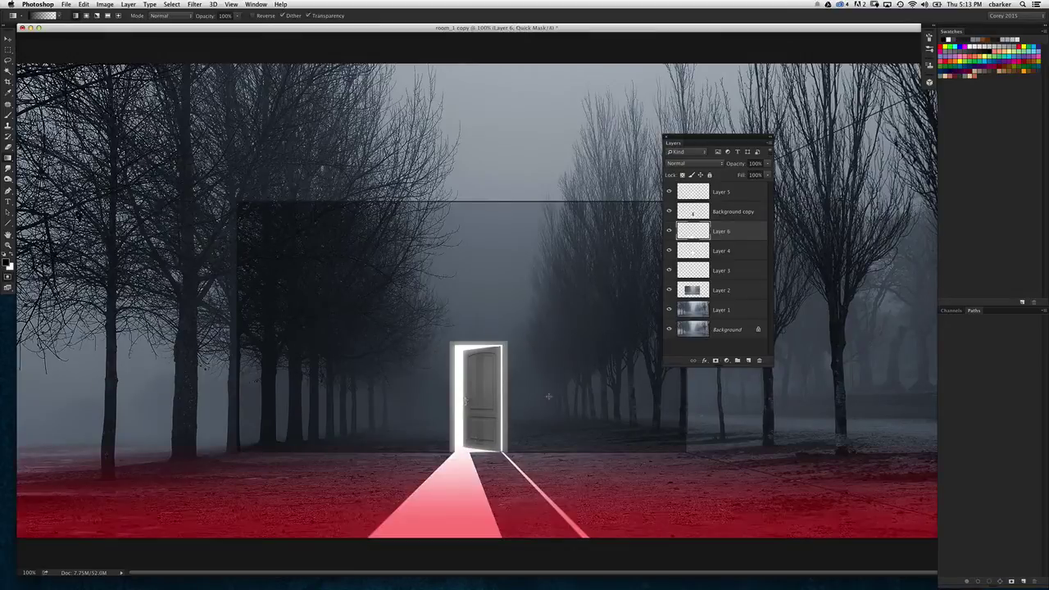
key("super+z")
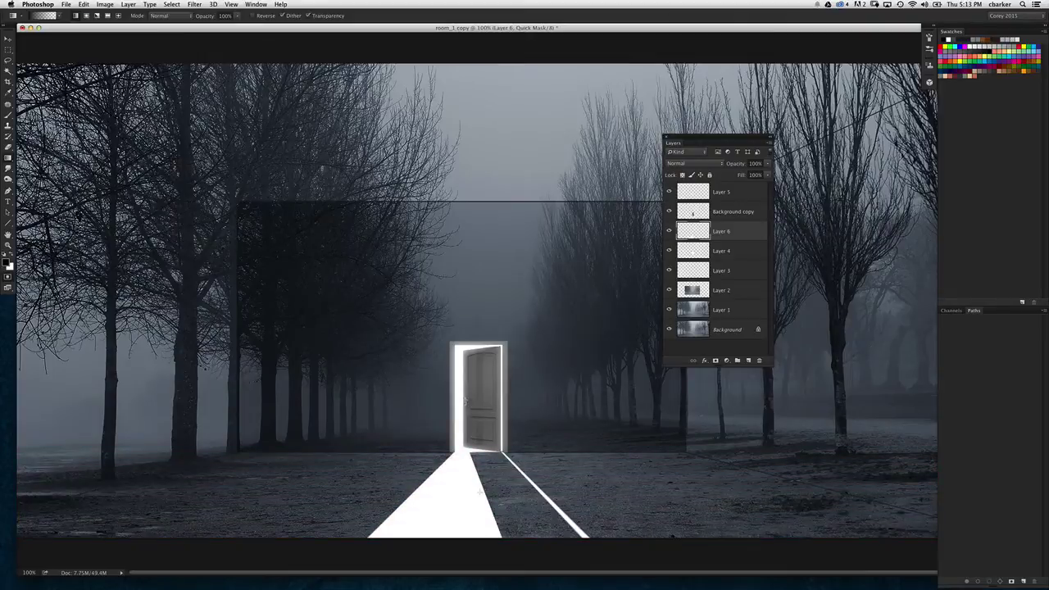
left_click_drag(466, 456, 465, 447)
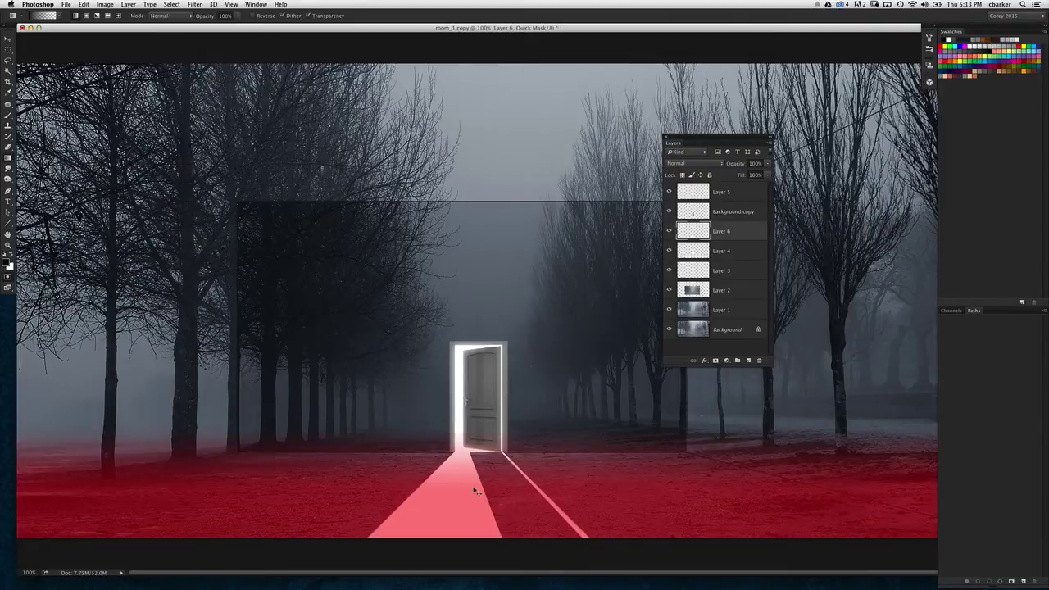
key("super+z")
left_click_drag(461, 494, 462, 434)
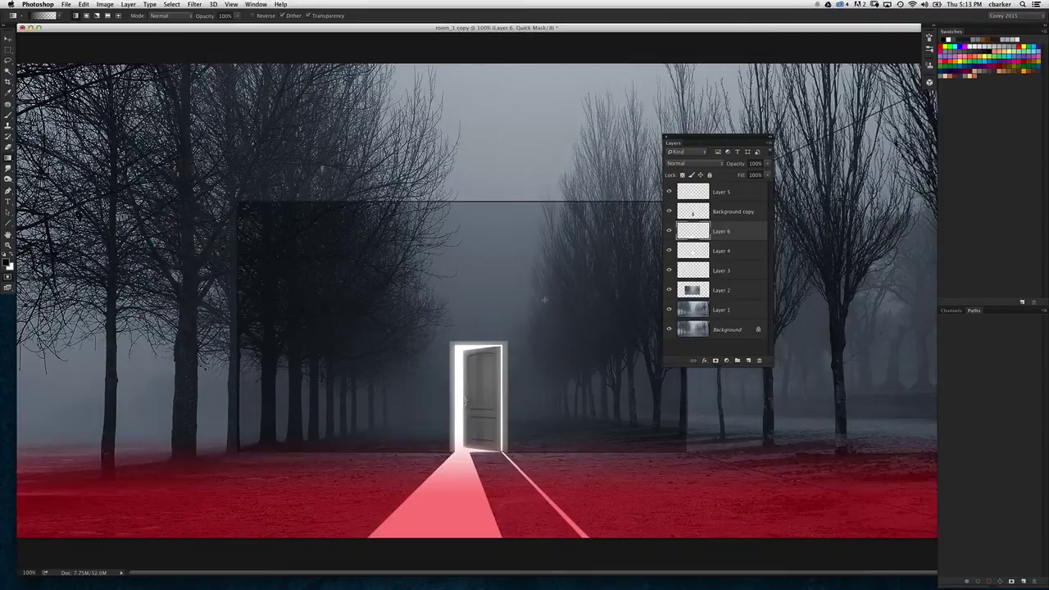
key("super+z")
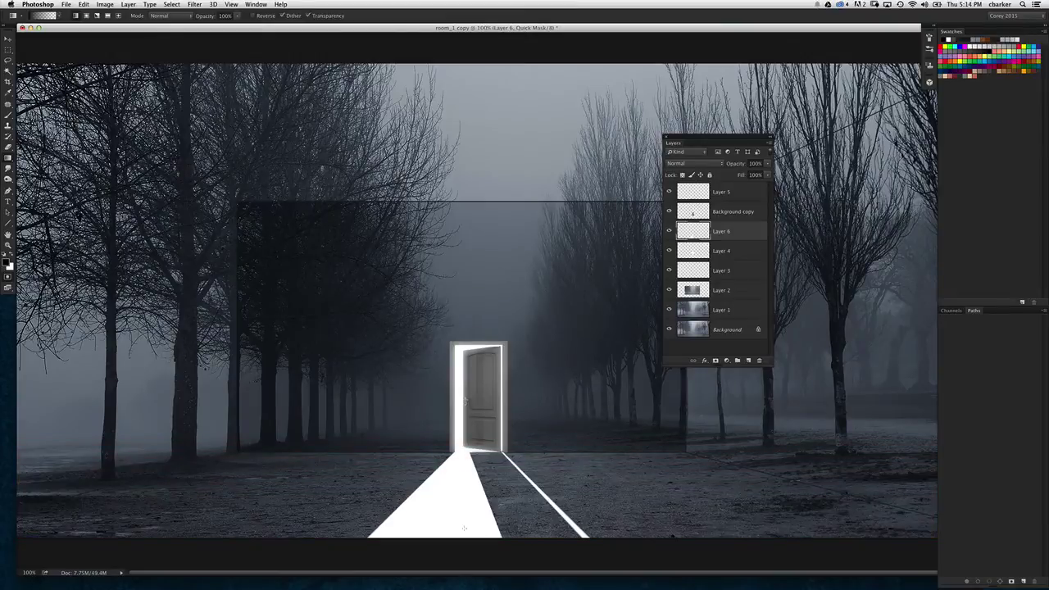
left_click_drag(461, 539, 460, 449)
key("super+z")
Step: Draw a Quick Mask gradient from the image's lower edge up to the door's base and convert it to a selection
left_click_drag(450, 538, 451, 449)
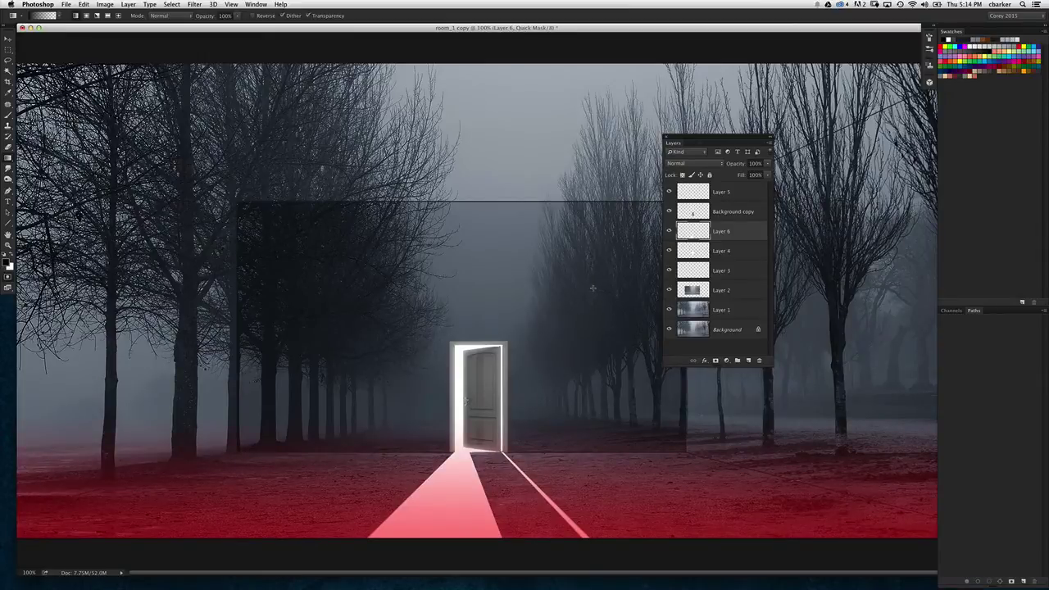
key("q")
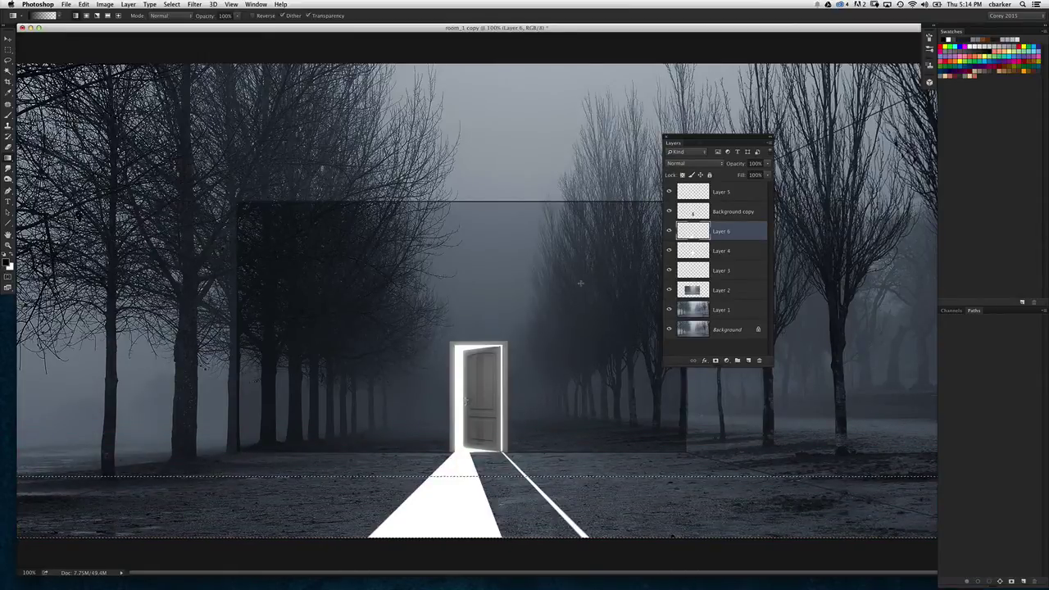
Step: Apply a 45-pixel Gaussian Blur to the selected part of the light beam on Layer 6, and deselect
left_click(194, 5)
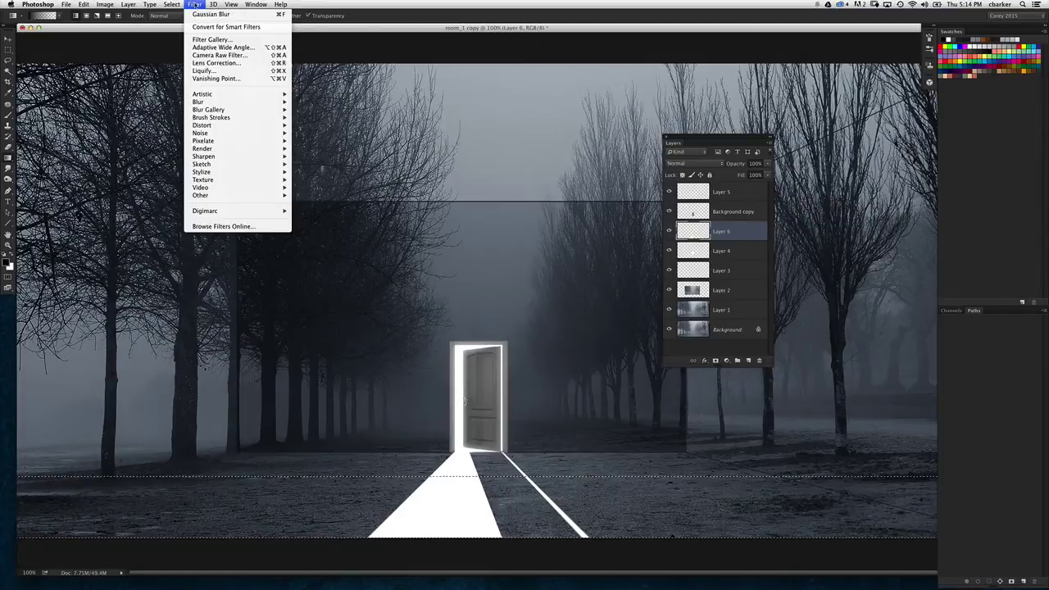
mouse_move(198, 102)
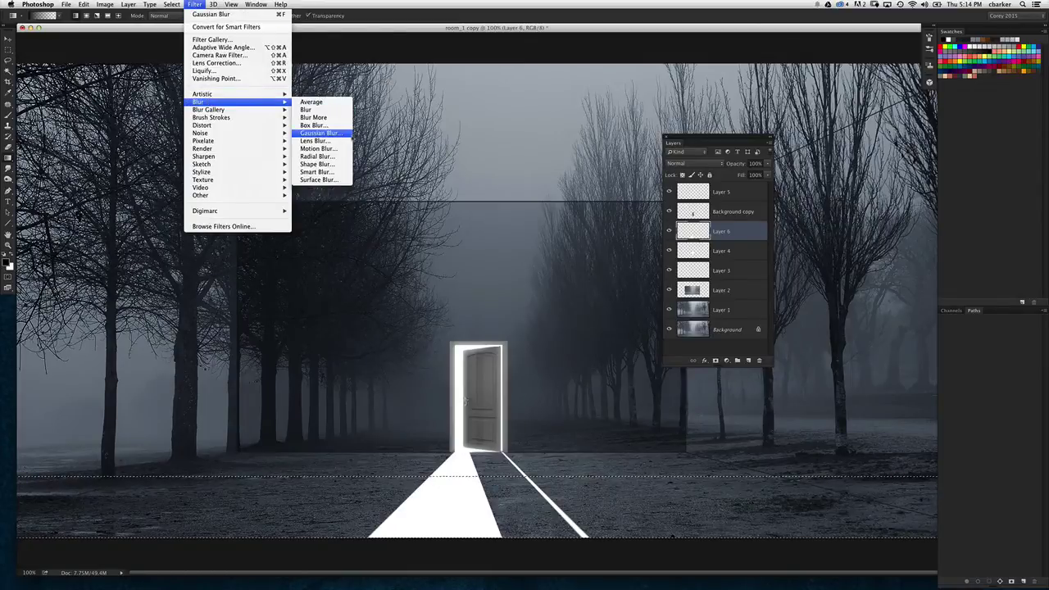
left_click(350, 134)
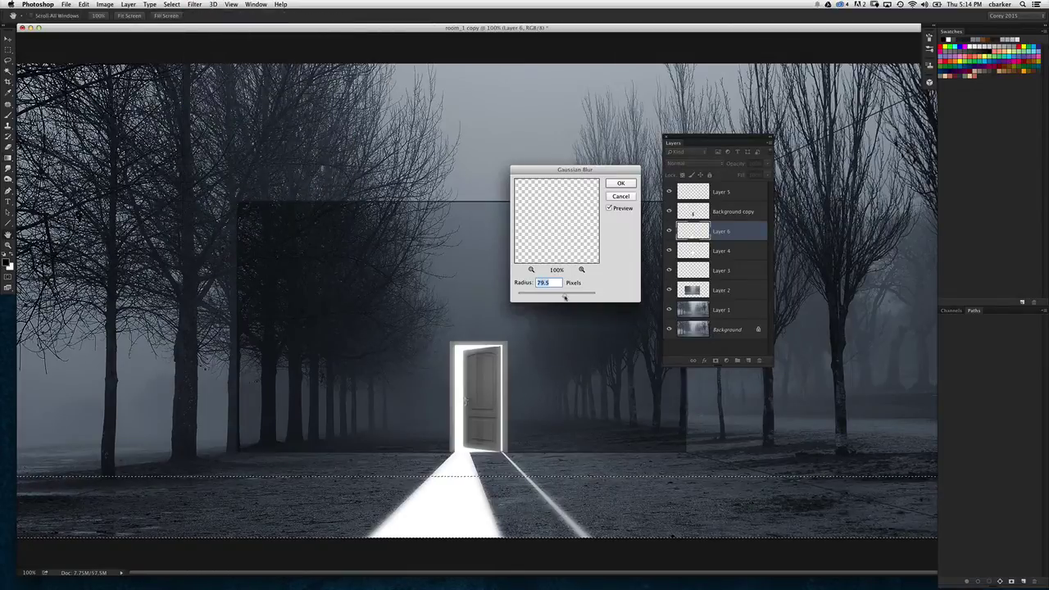
left_click_drag(564, 298, 565, 297)
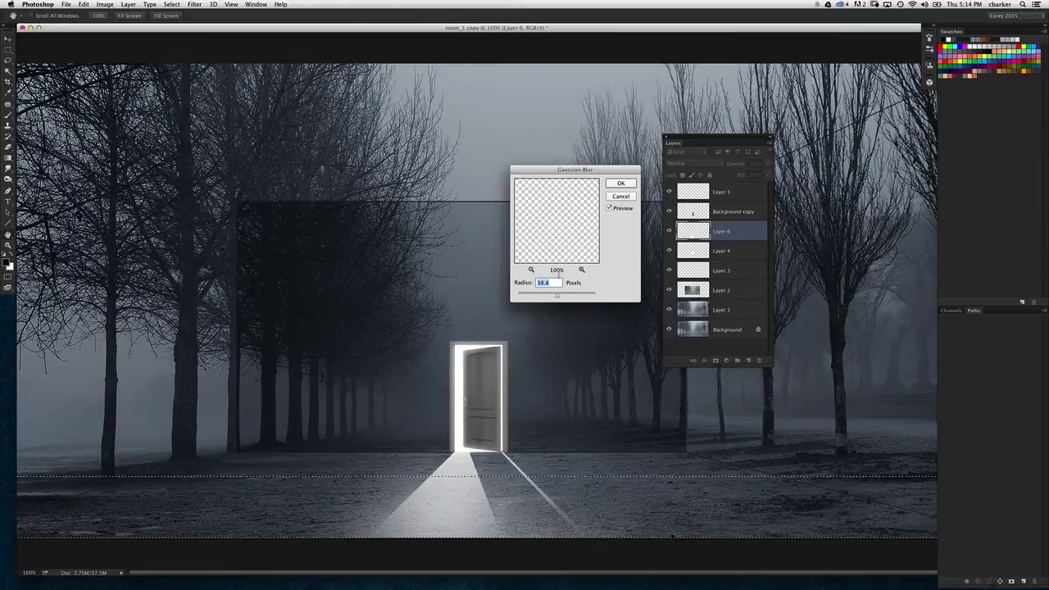
type("50")
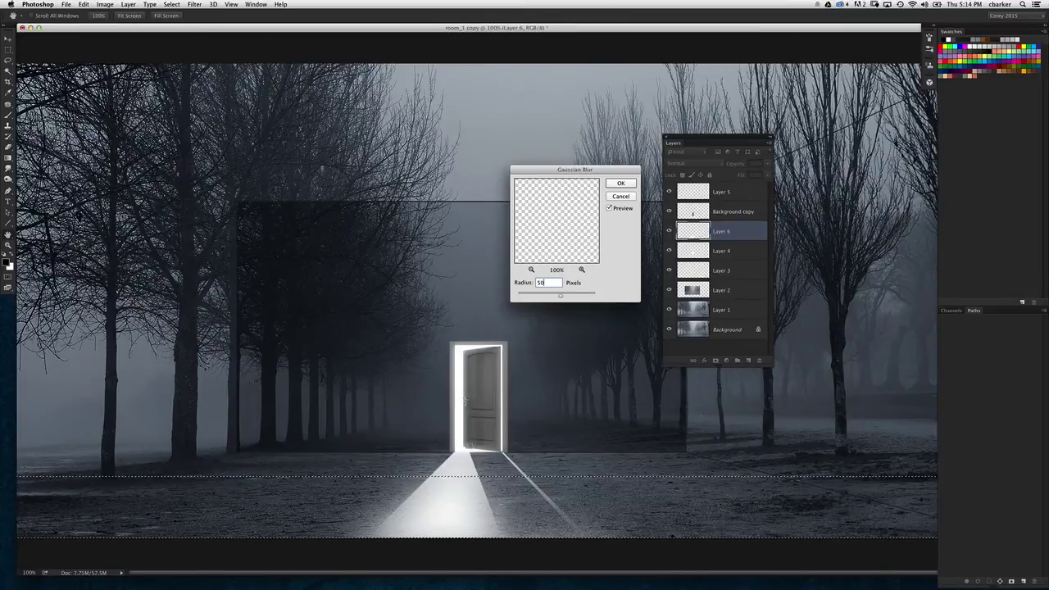
type("40")
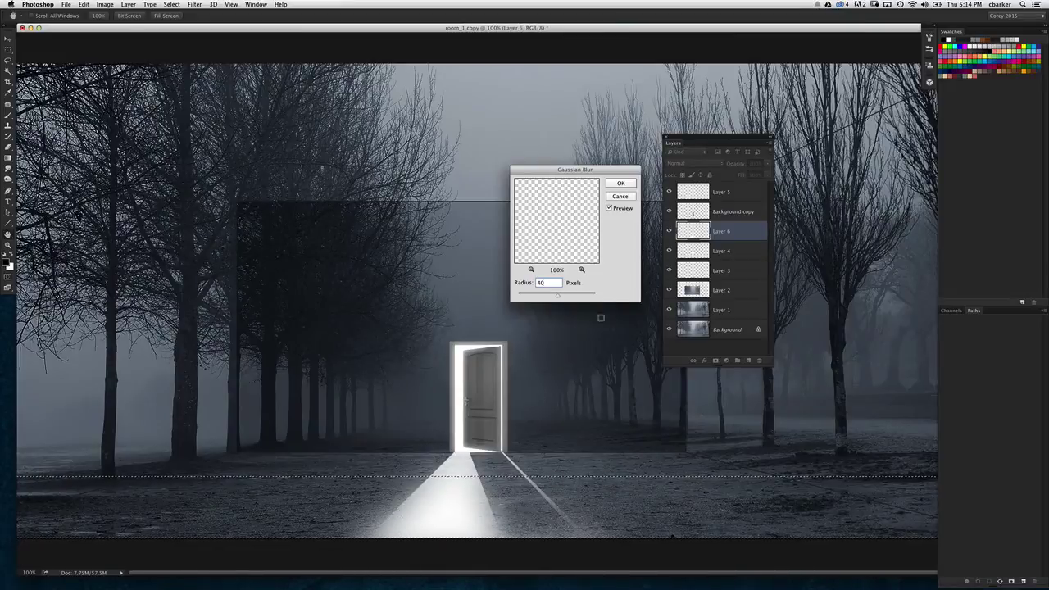
type("45")
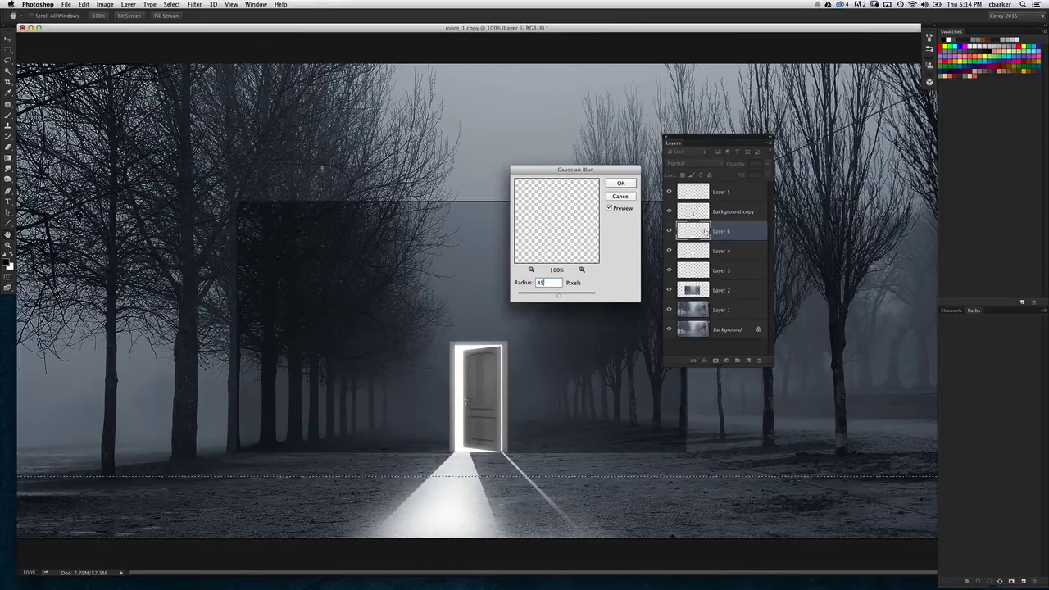
left_click(620, 183)
key("super+d")
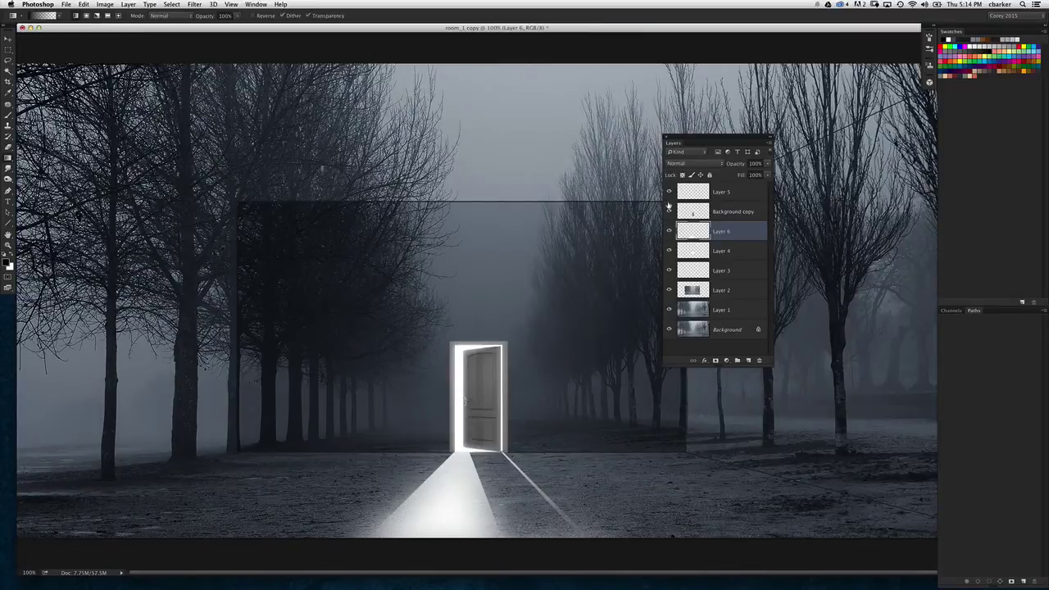
Step: Set Layer 6's blend mode to Overlay and duplicate the layer to intensify the light on the ground
left_click(693, 163)
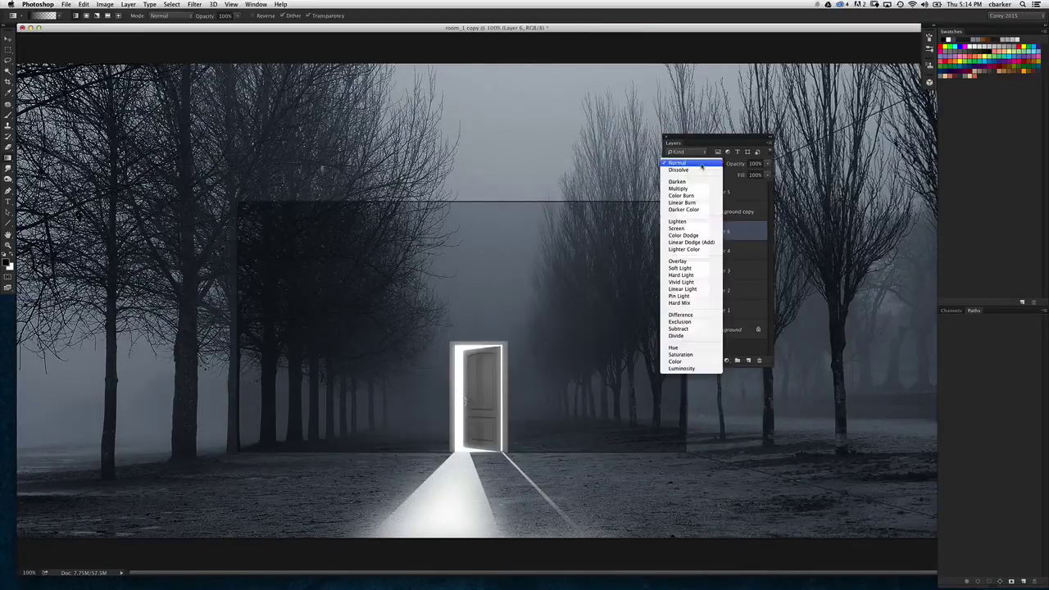
left_click(702, 264)
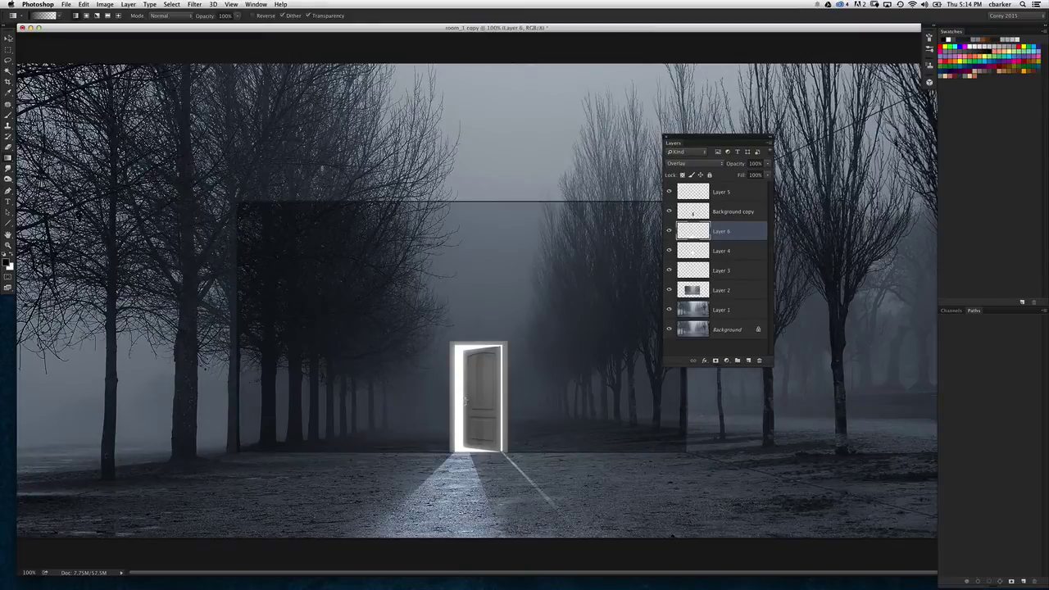
key("v")
key("ctrl+j")
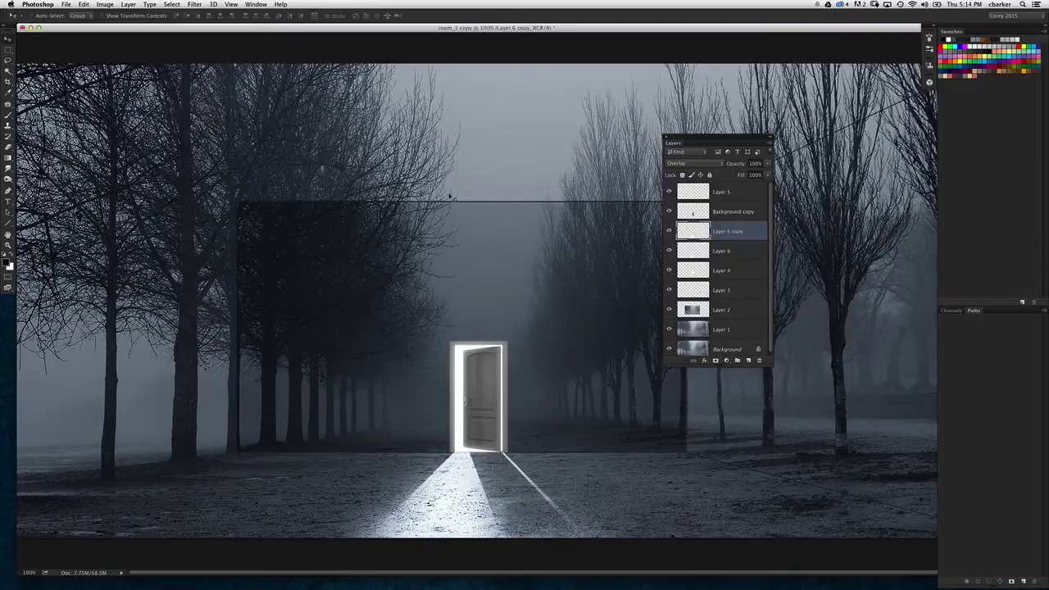
Step: Skew the Layer 6 copy light beam so its lower end spreads to the right while its upper end meets the door's base
left_click(84, 4)
mouse_move(131, 178)
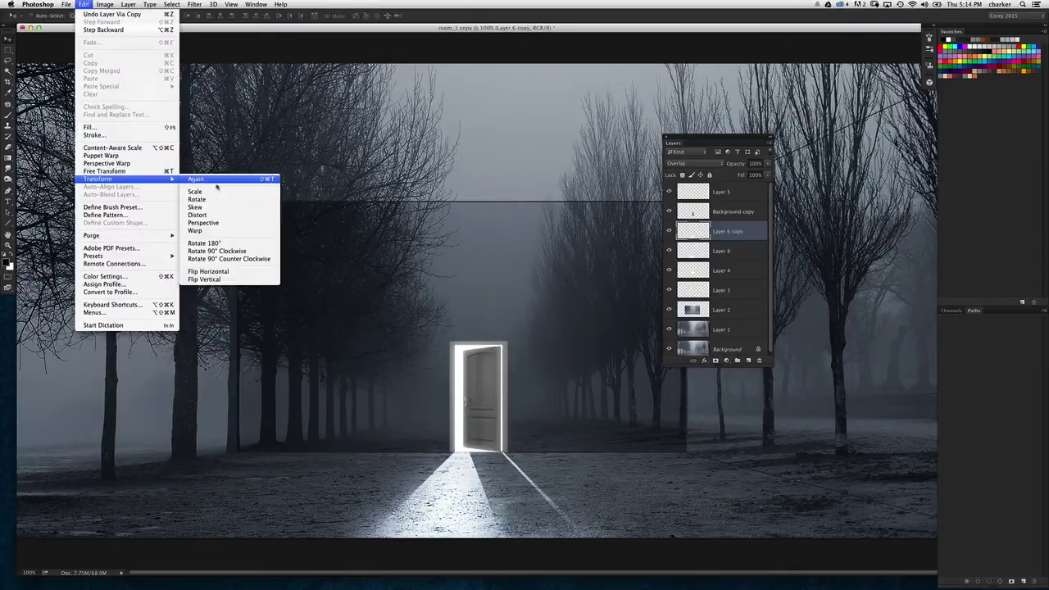
left_click(246, 207)
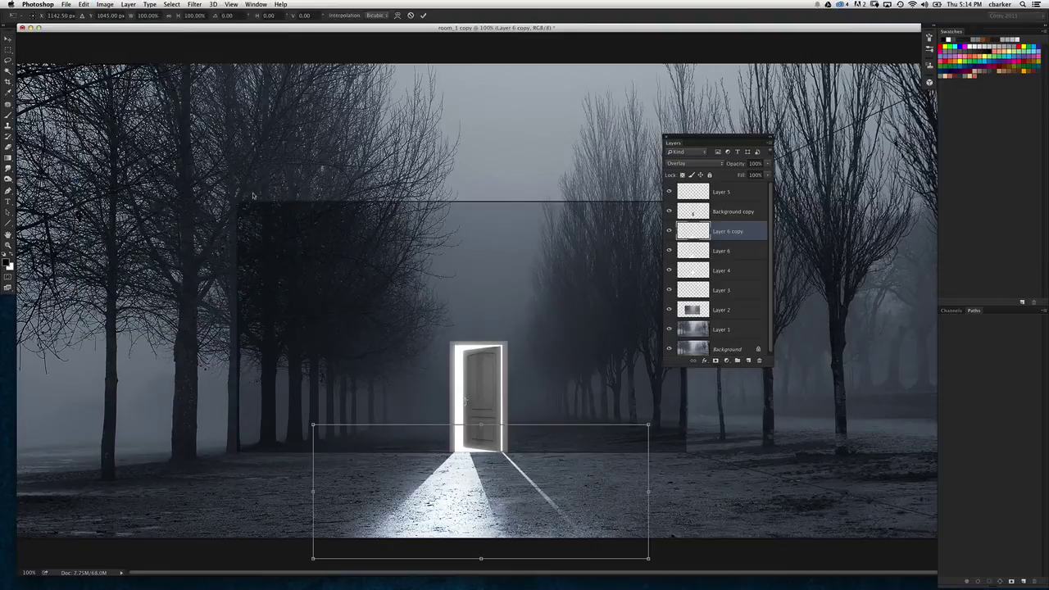
key("super+minus")
right_click(360, 297)
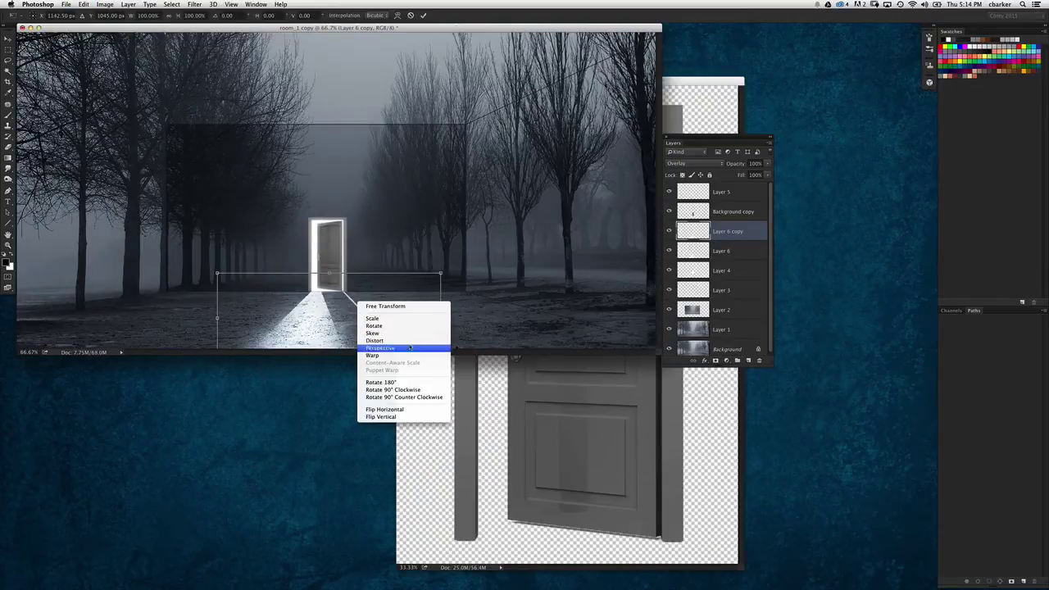
left_click(657, 353)
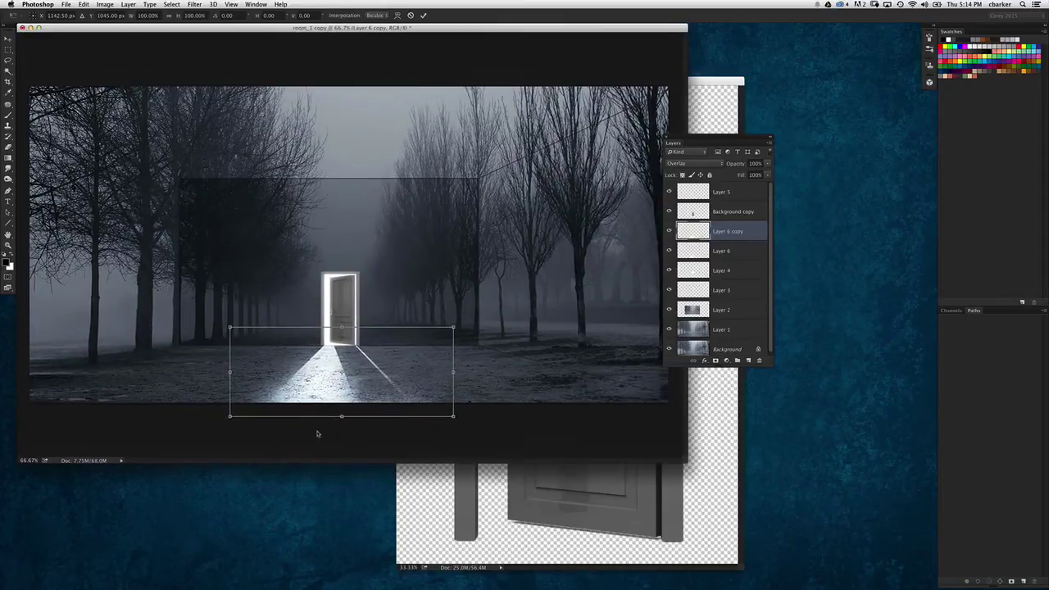
left_click_drag(343, 415, 395, 415)
left_click_drag(343, 326, 329, 326)
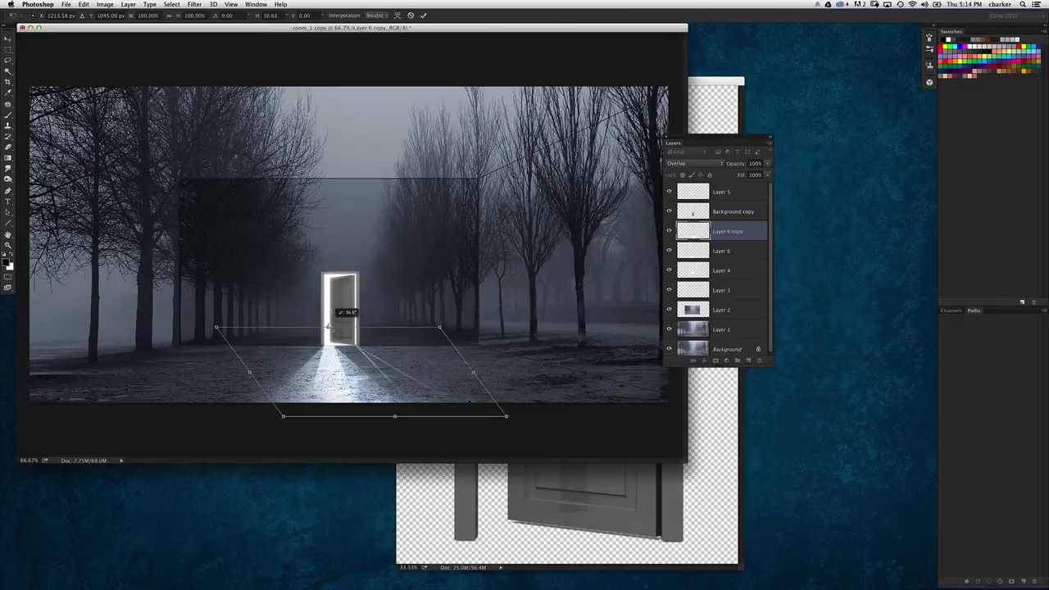
key("Return")
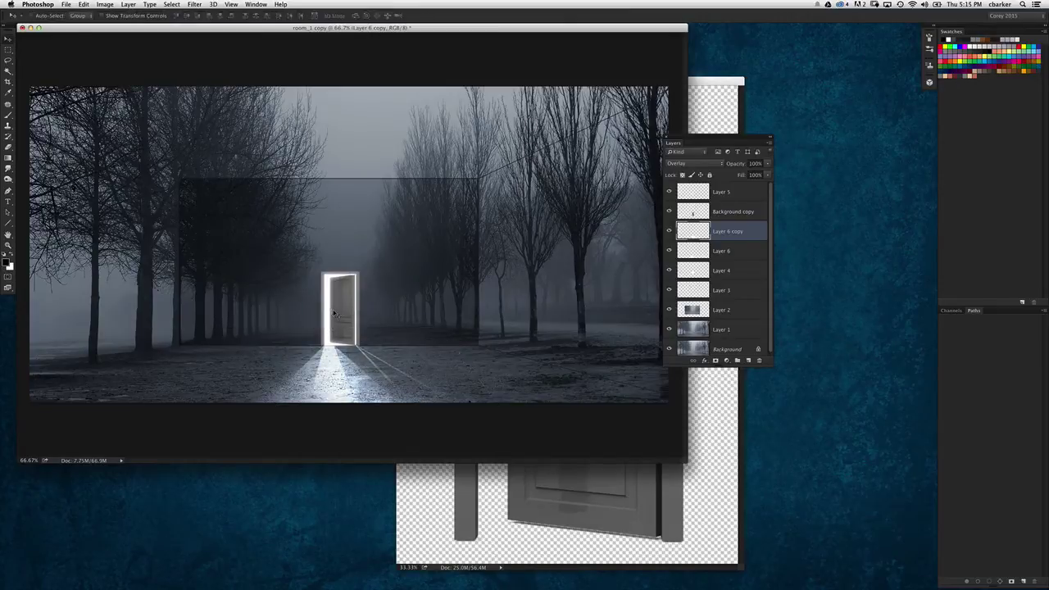
Step: Apply a 3-pixel Gaussian Blur to the skewed light beam on Layer 6 copy
left_click(194, 4)
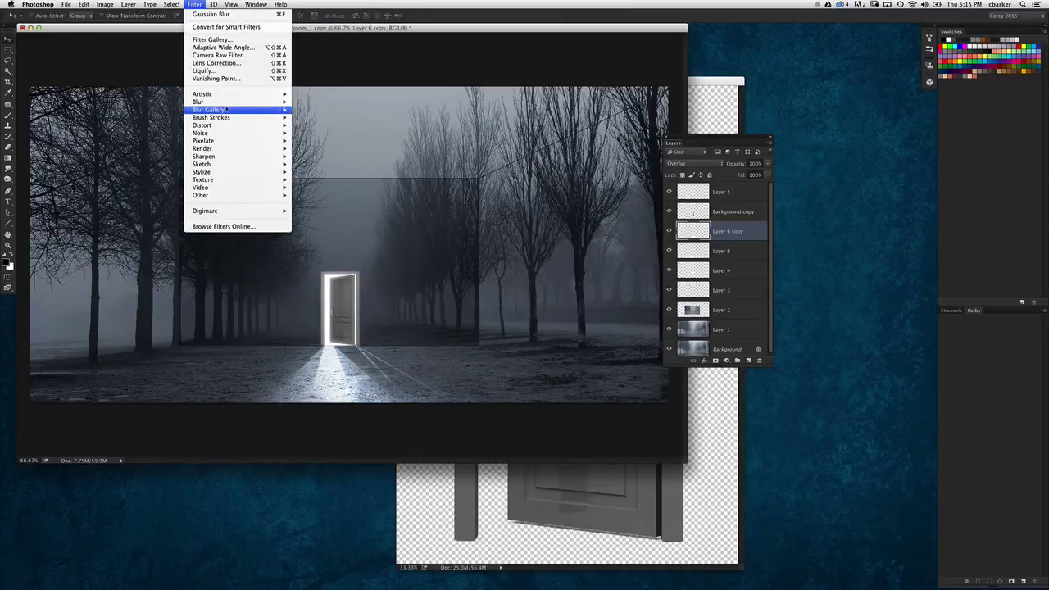
mouse_move(245, 102)
left_click(320, 132)
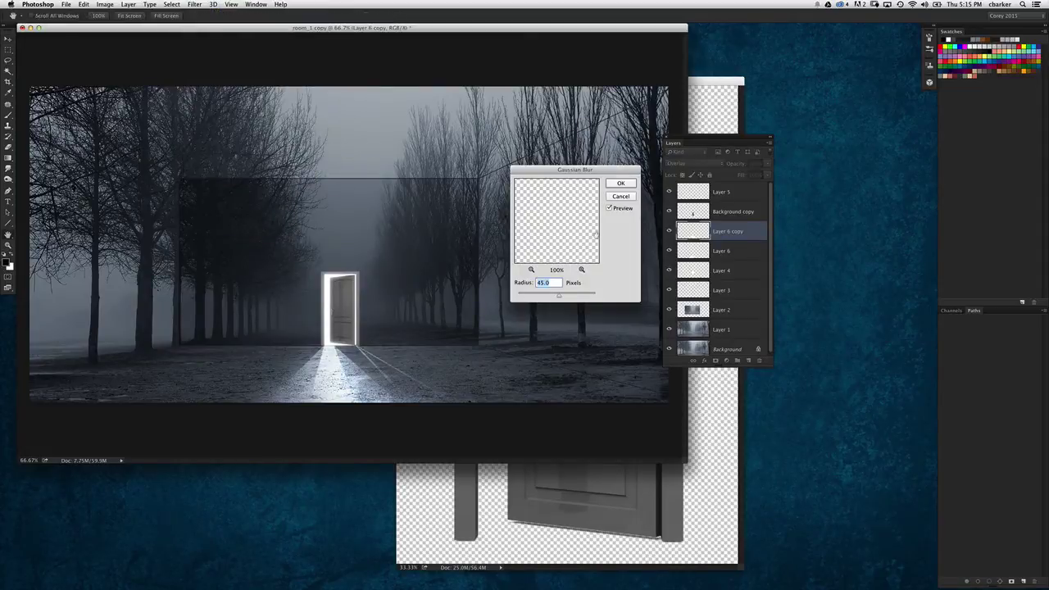
type("5")
type("3")
key("Return")
key("super+1")
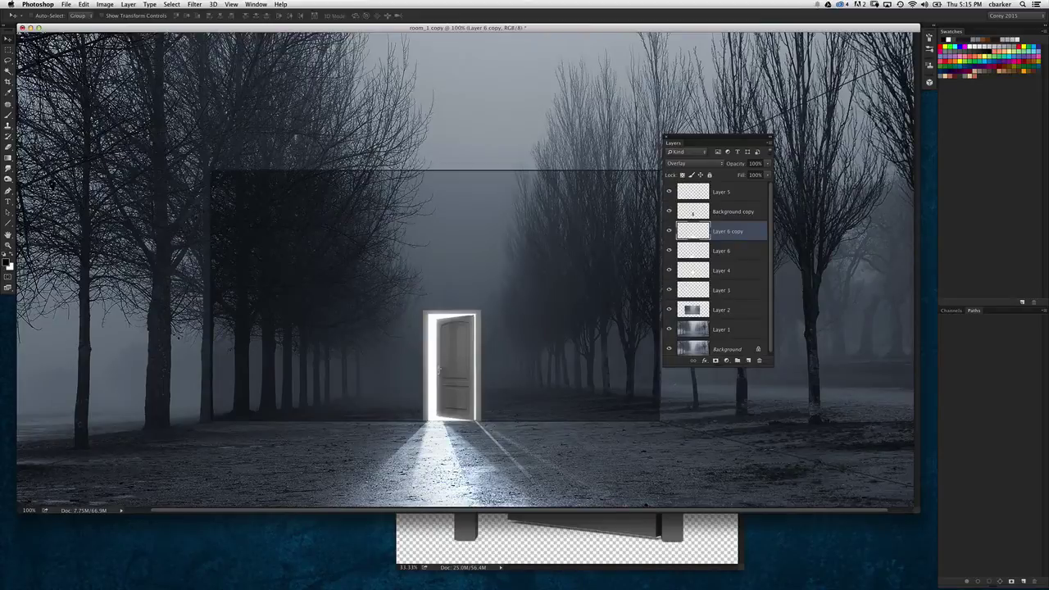
Step: Soften the white light shape behind the door on Layer 4 with a 3-pixel Gaussian Blur, comparing the preview on and off
left_click(704, 251, "shift")
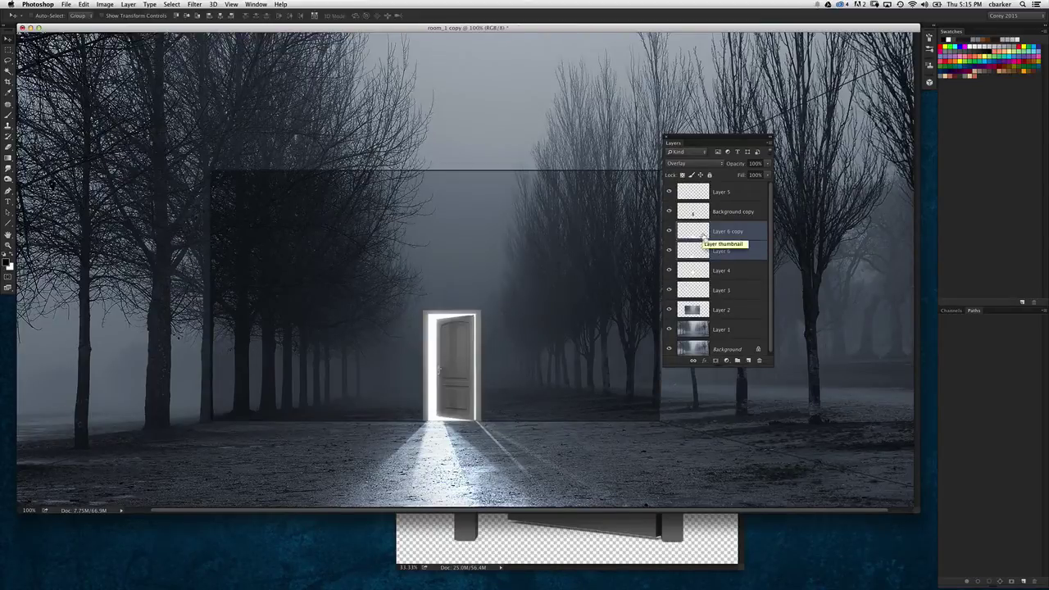
key("super+minus")
left_click(691, 275)
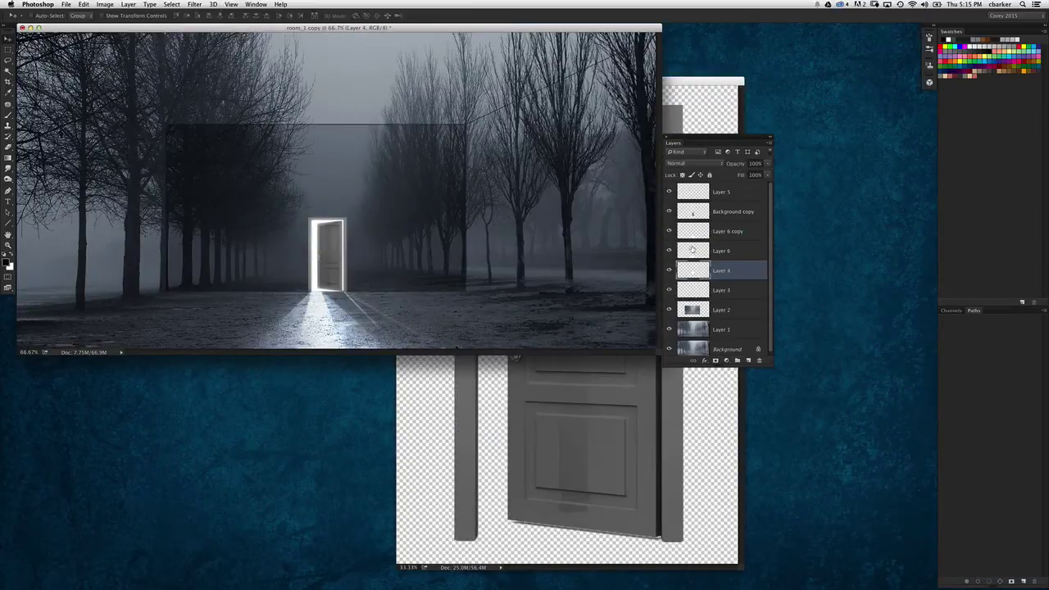
key("super+plus")
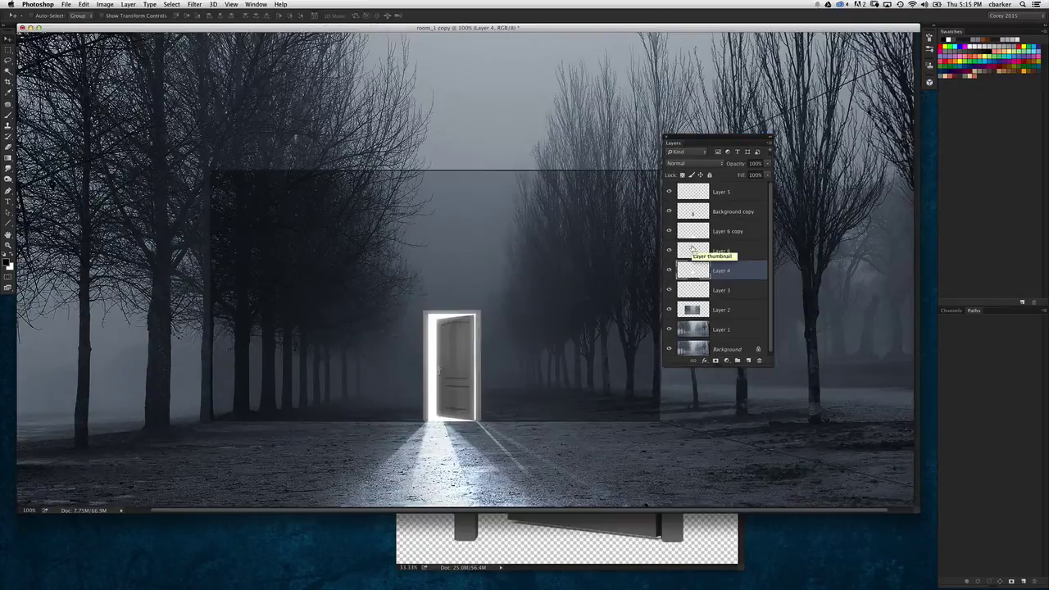
left_click_drag(528, 352, 506, 323)
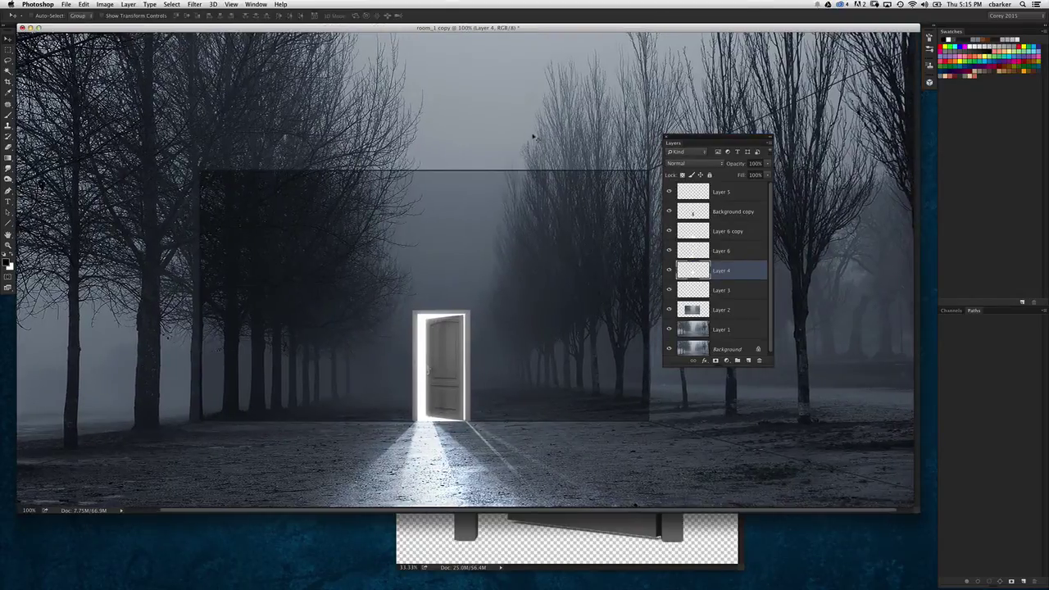
left_click(194, 4)
mouse_move(205, 101)
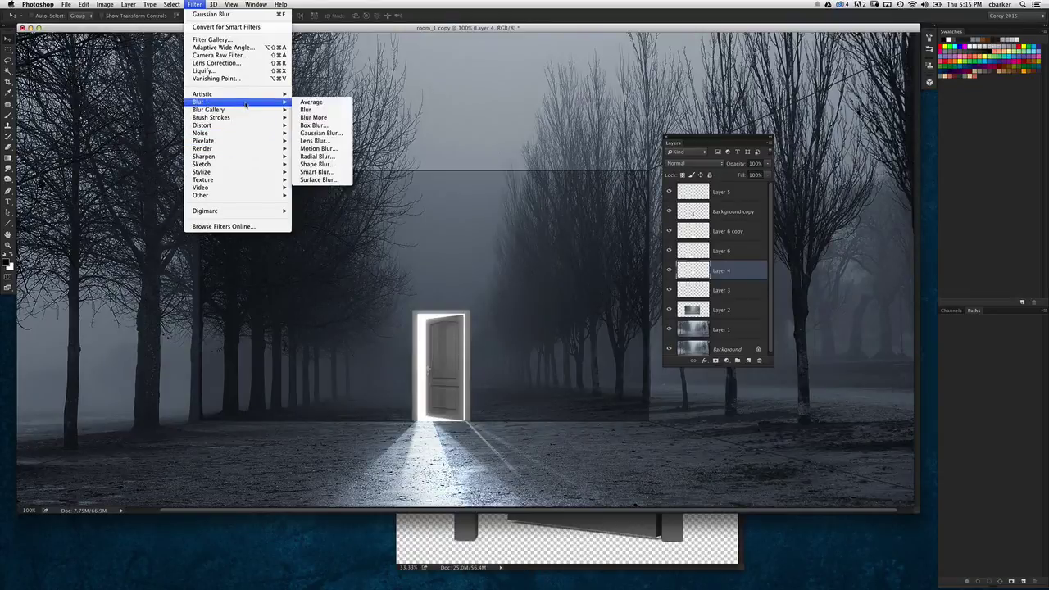
left_click(317, 133)
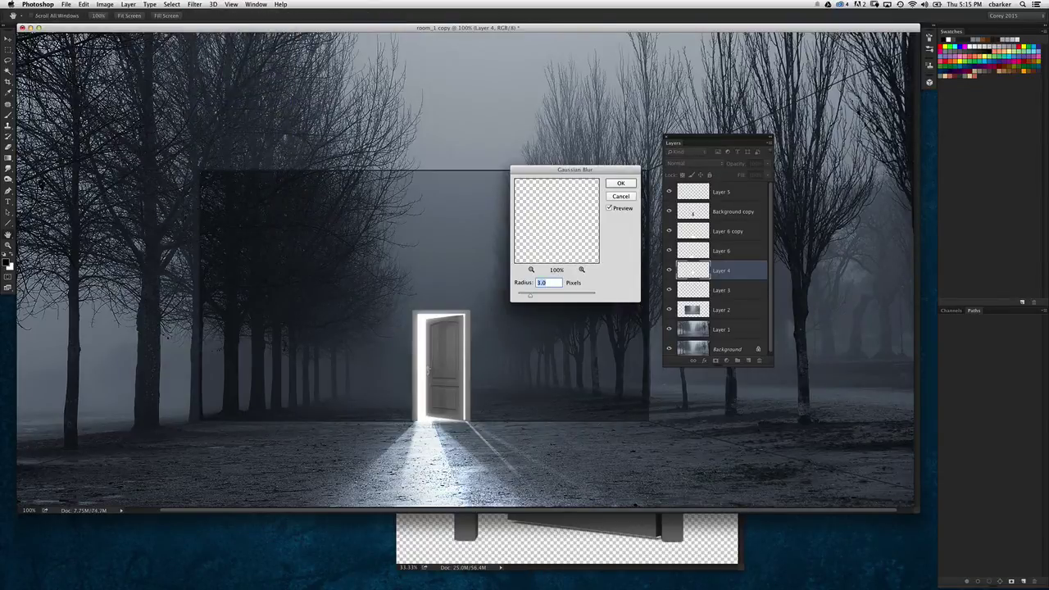
left_click(609, 209)
left_click(610, 210)
left_click(611, 210)
left_click(613, 211)
left_click(620, 183)
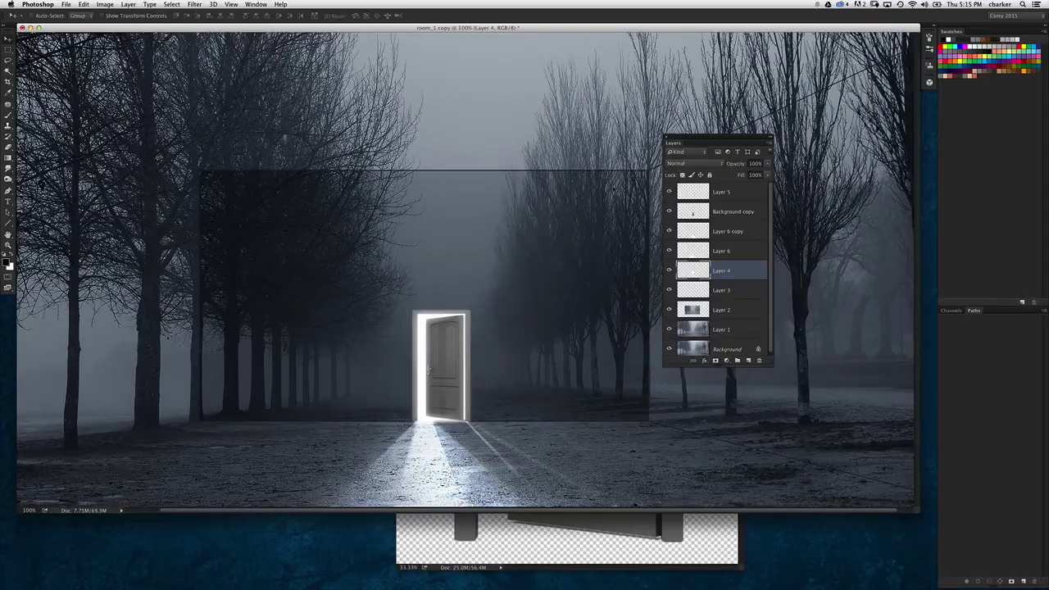
Step: Darken the shadows of the door on the Background copy layer with a Levels adjustment
left_click(701, 215)
left_click(669, 211)
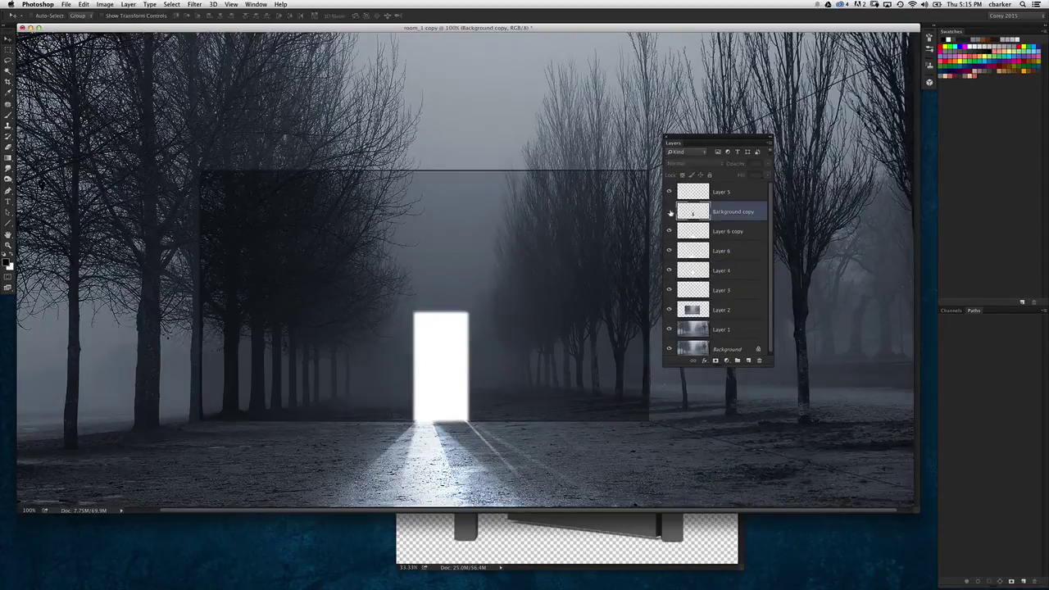
left_click(668, 211)
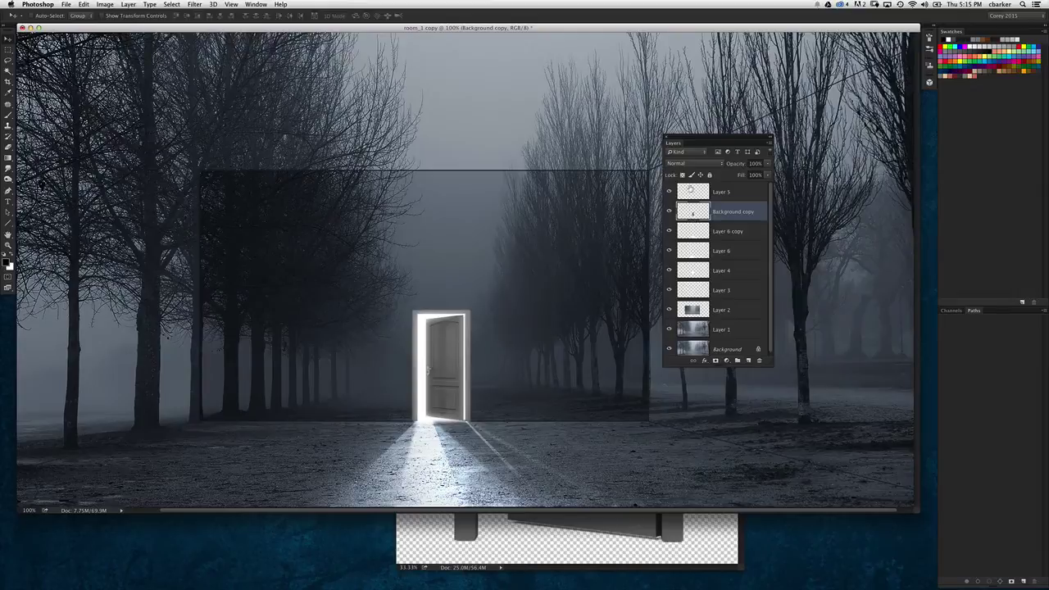
key("super+l")
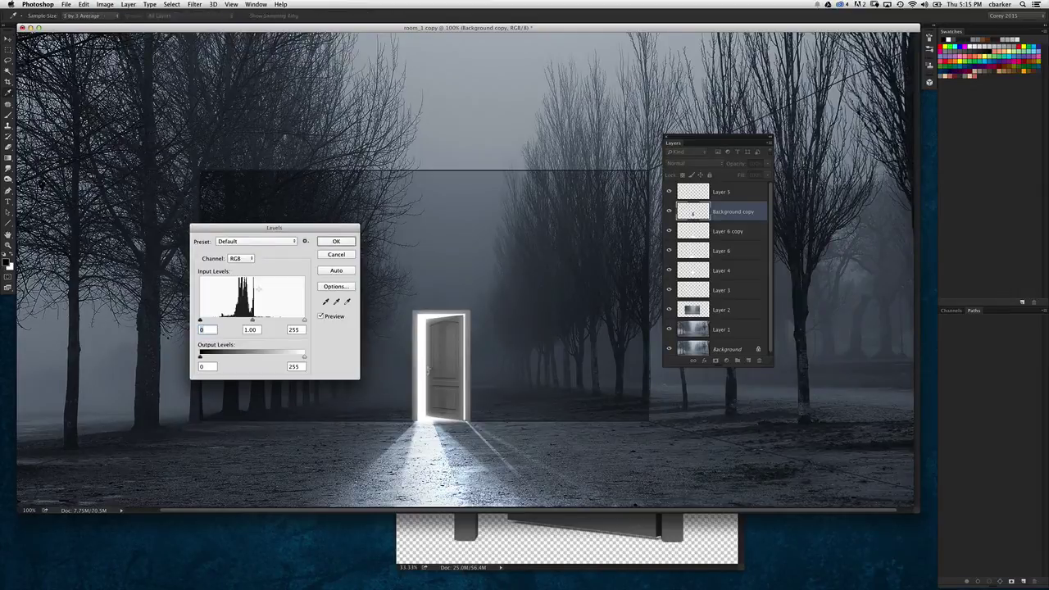
left_click_drag(207, 320, 212, 319)
left_click(335, 241)
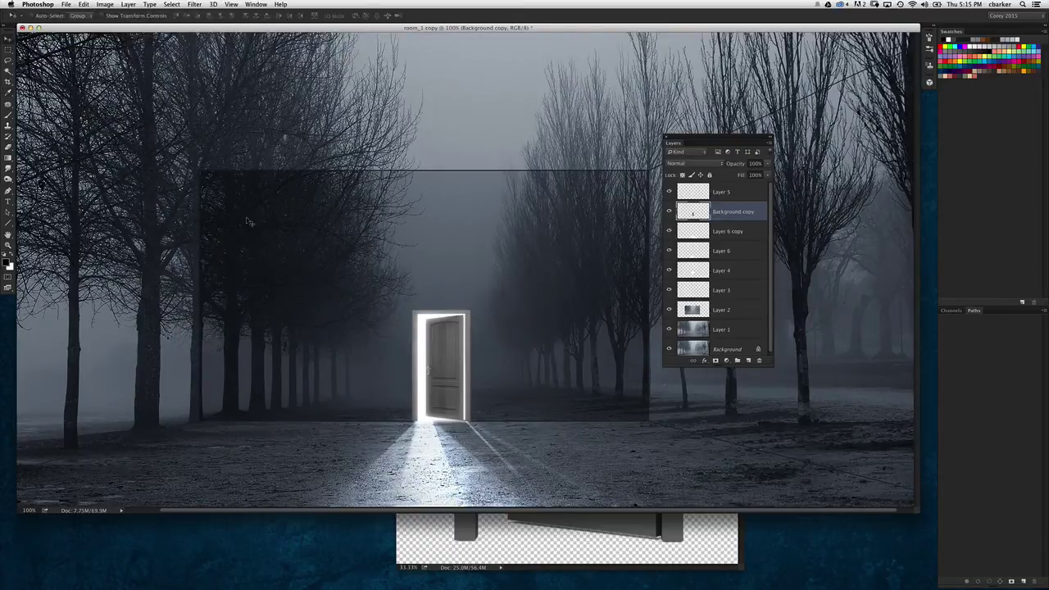
Step: Colorize the door red with Hue/Saturation, using hue 360 and saturation 42
key("super+u")
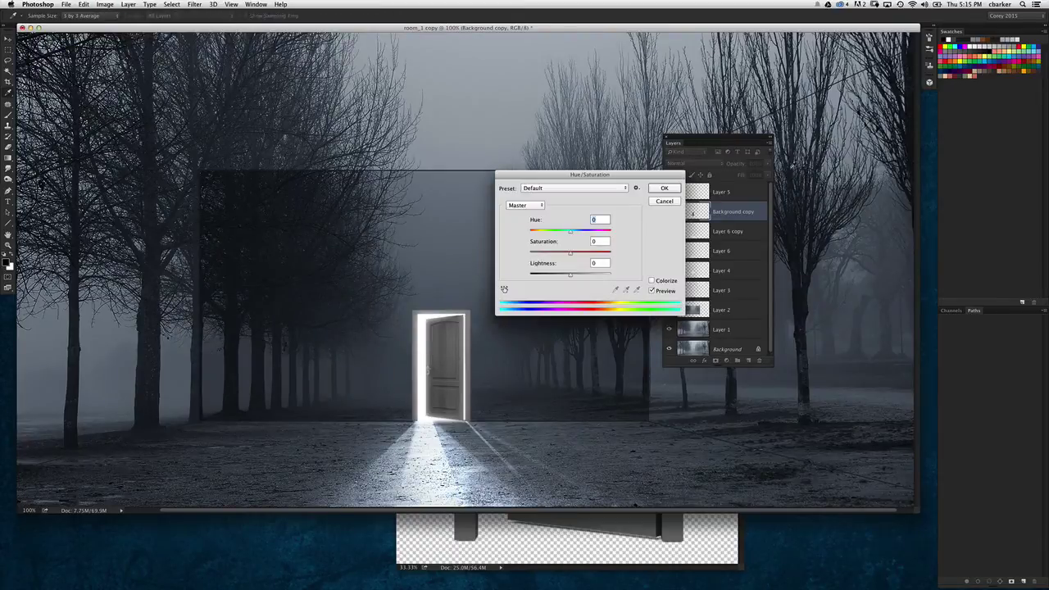
left_click(660, 280)
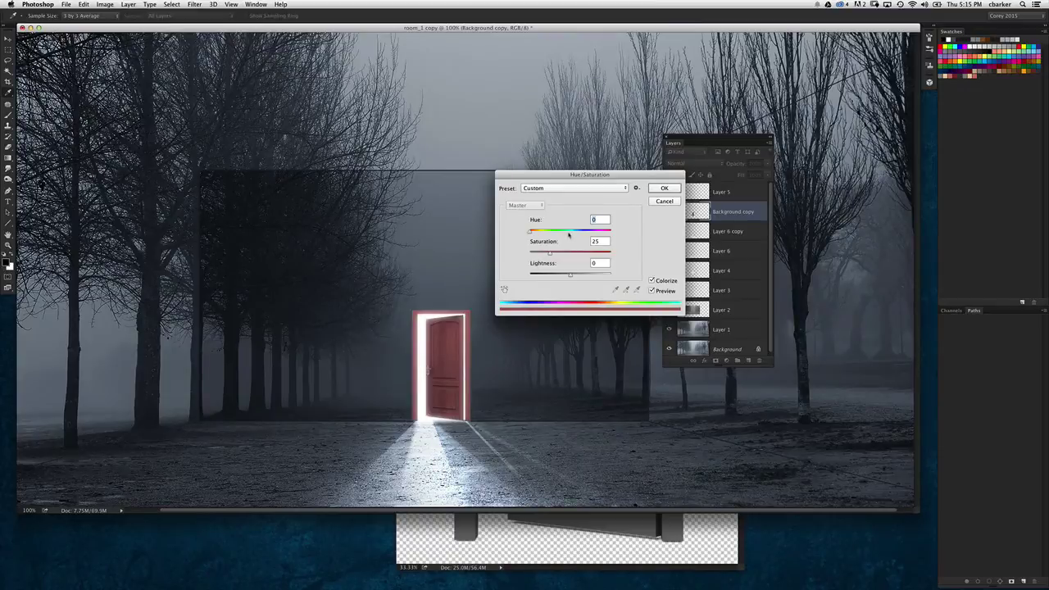
left_click_drag(543, 235, 612, 235)
left_click_drag(557, 253, 555, 257)
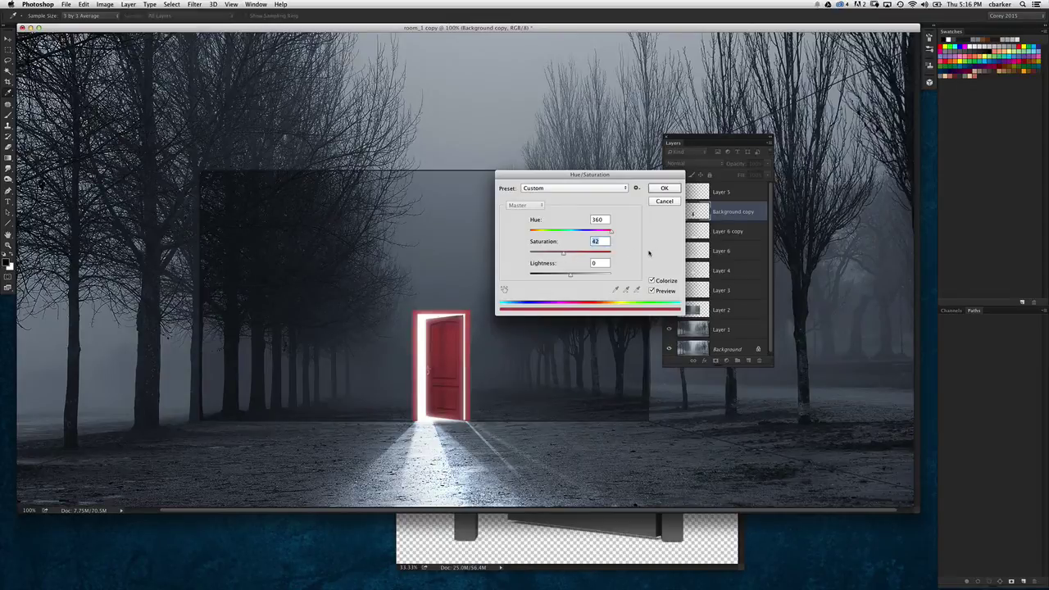
left_click(664, 189)
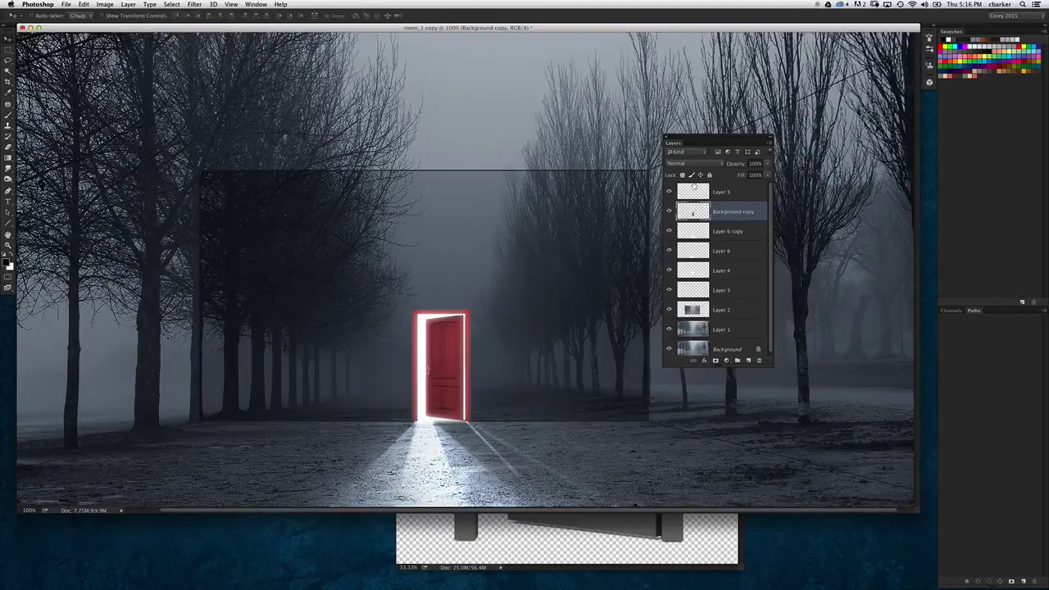
Step: Duplicate the red door layer, desaturate the duplicate and set its blend mode to Multiply
key("super+j")
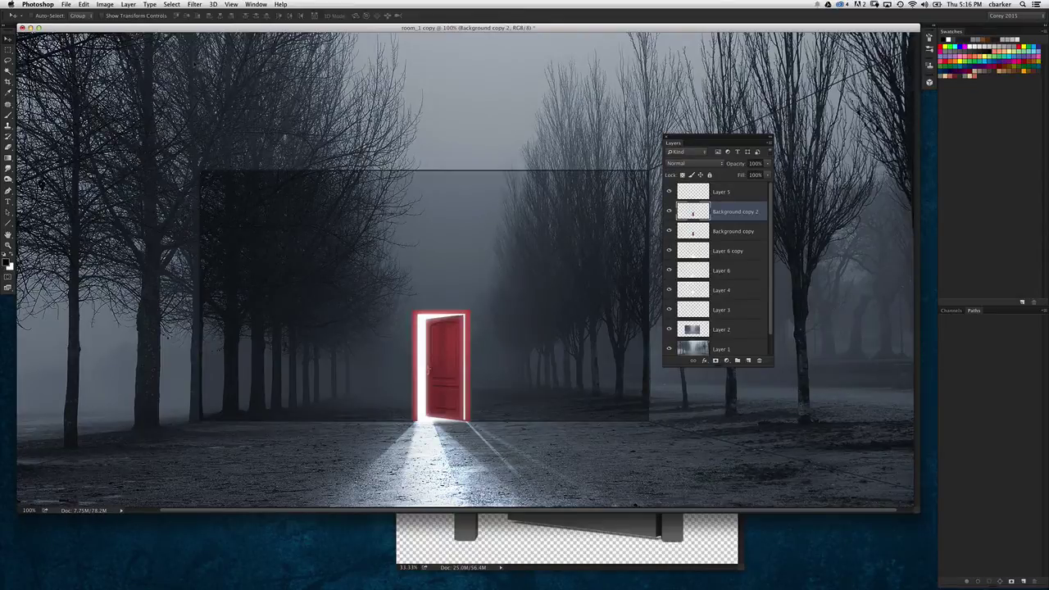
key("super+shift+u")
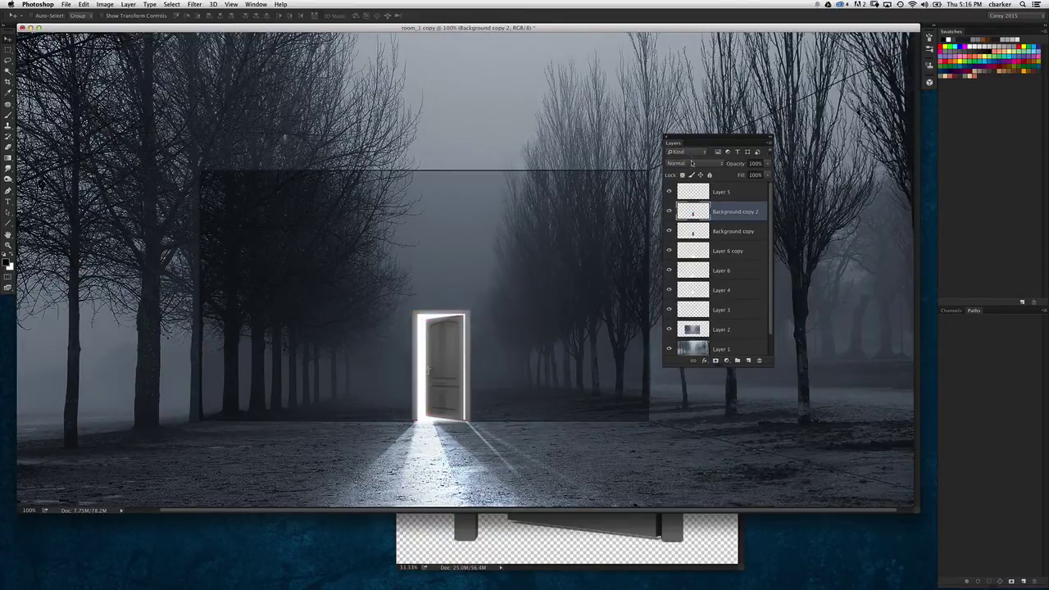
left_click(691, 163)
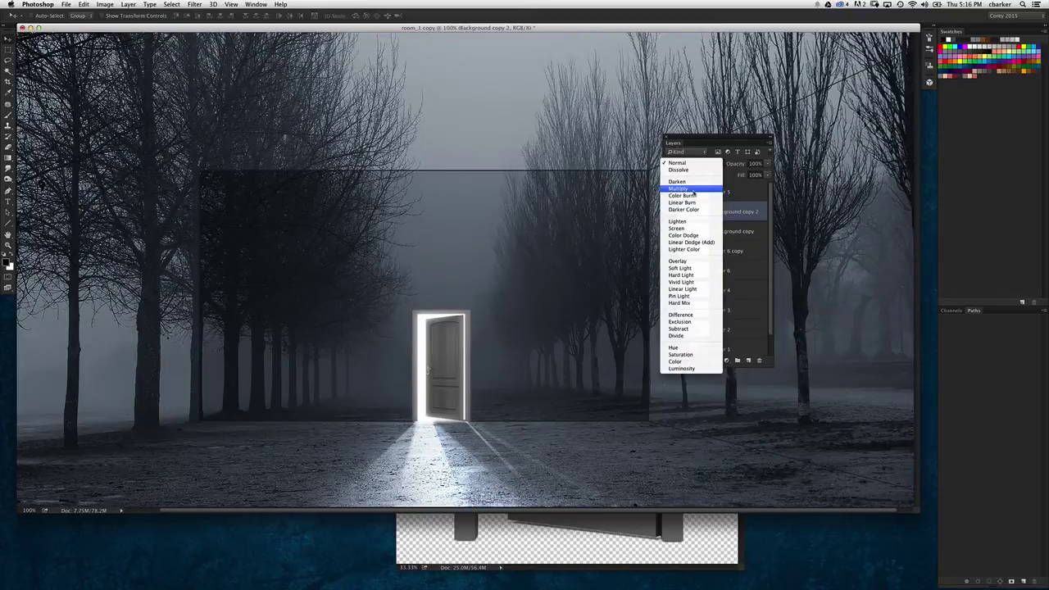
left_click(693, 190)
Step: Set the duplicated door layer's opacity to 75% and compare the door with and without that layer
key("super+equal")
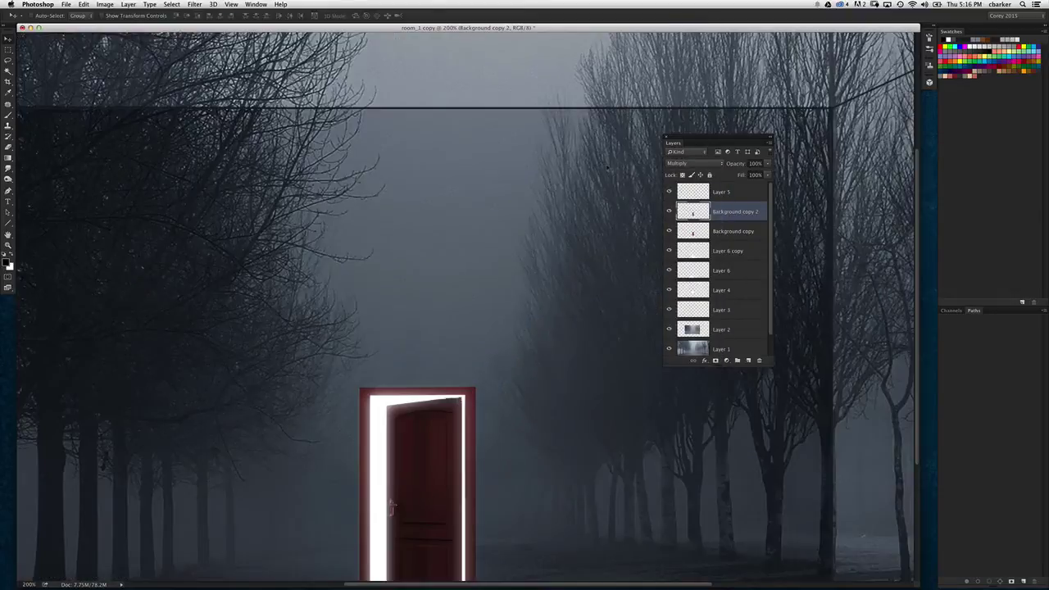
scroll(529, 333, "down", 5)
left_click(754, 163)
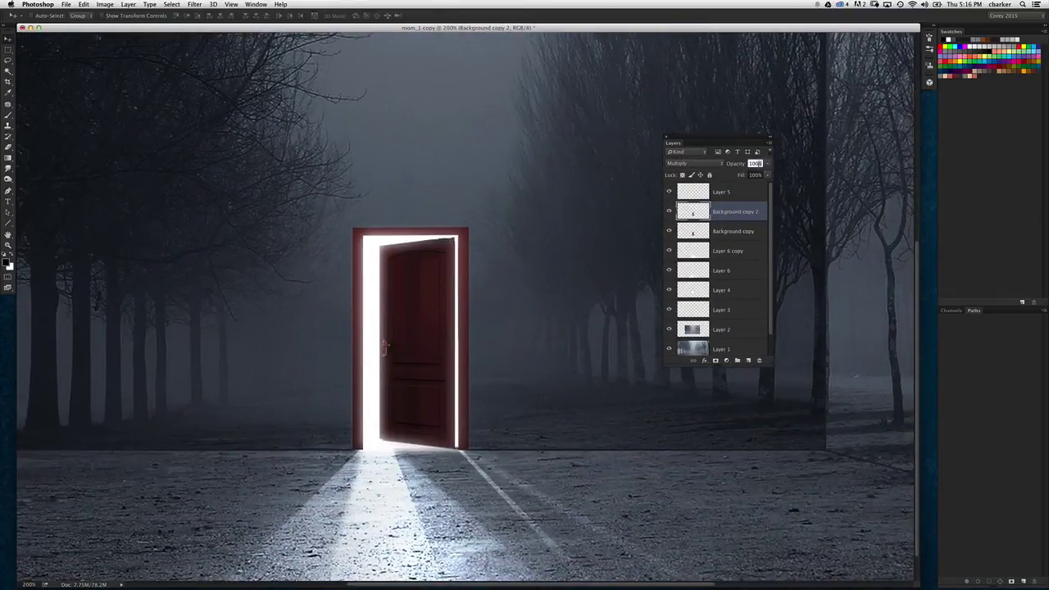
type("50")
key("Return")
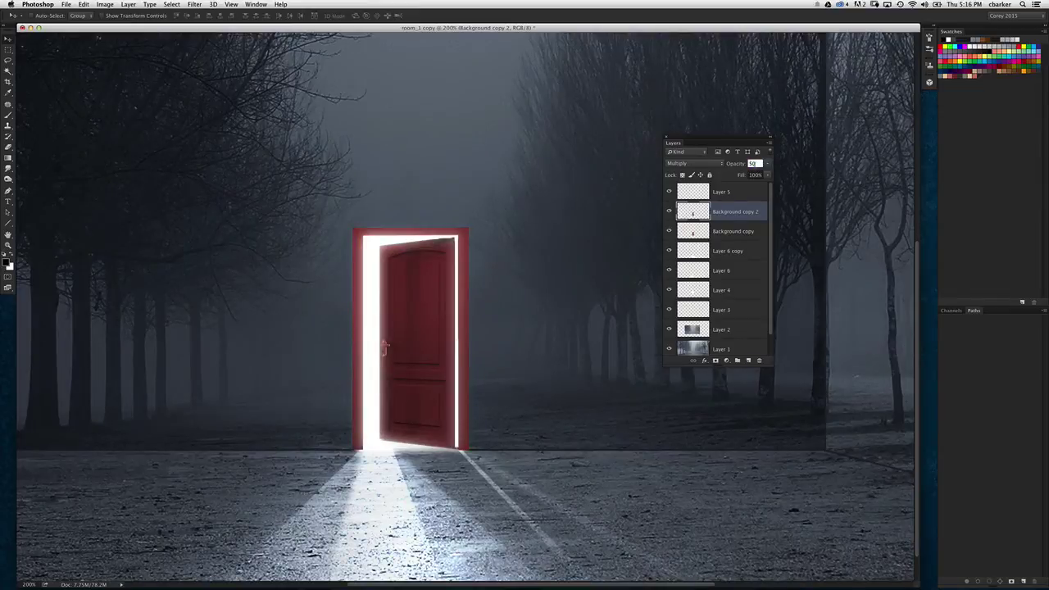
type("75")
key("Return")
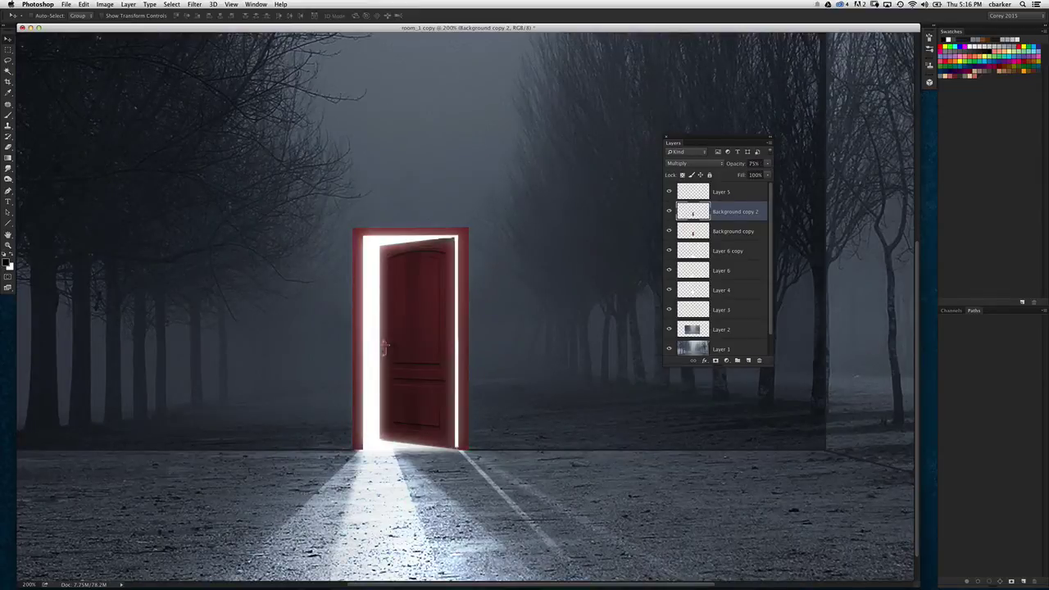
left_click(670, 211)
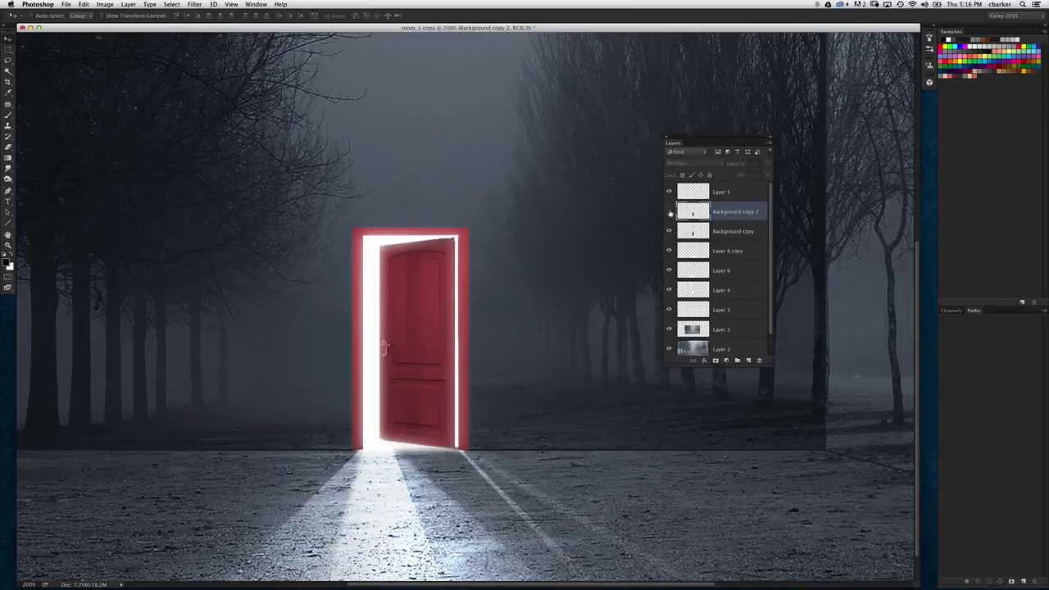
left_click(669, 212)
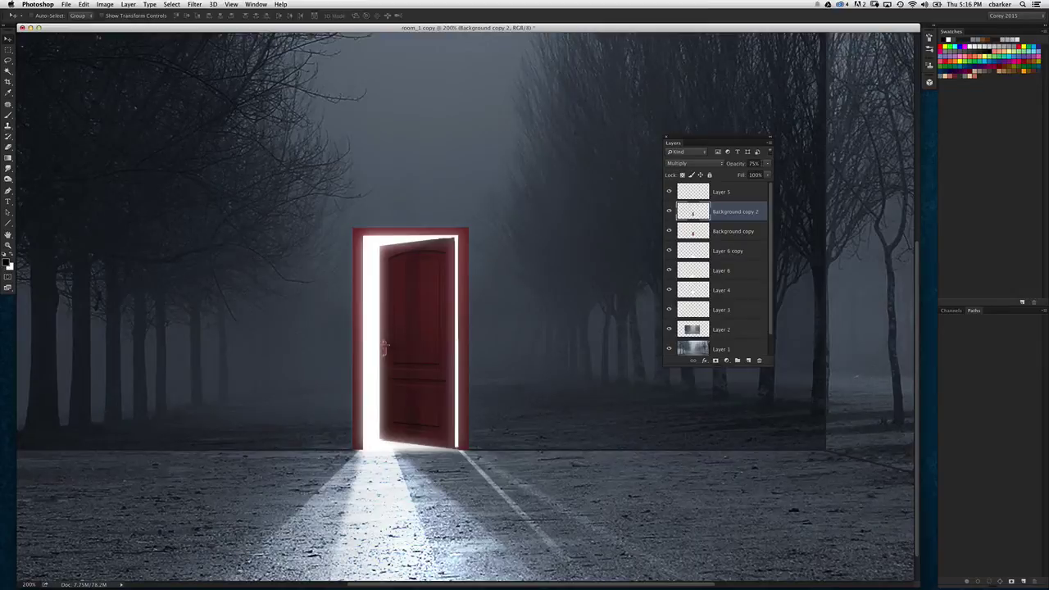
Step: Select the door opening with a rectangular marquee and add a new layer directly above the Background copy door layer
key("super+minus")
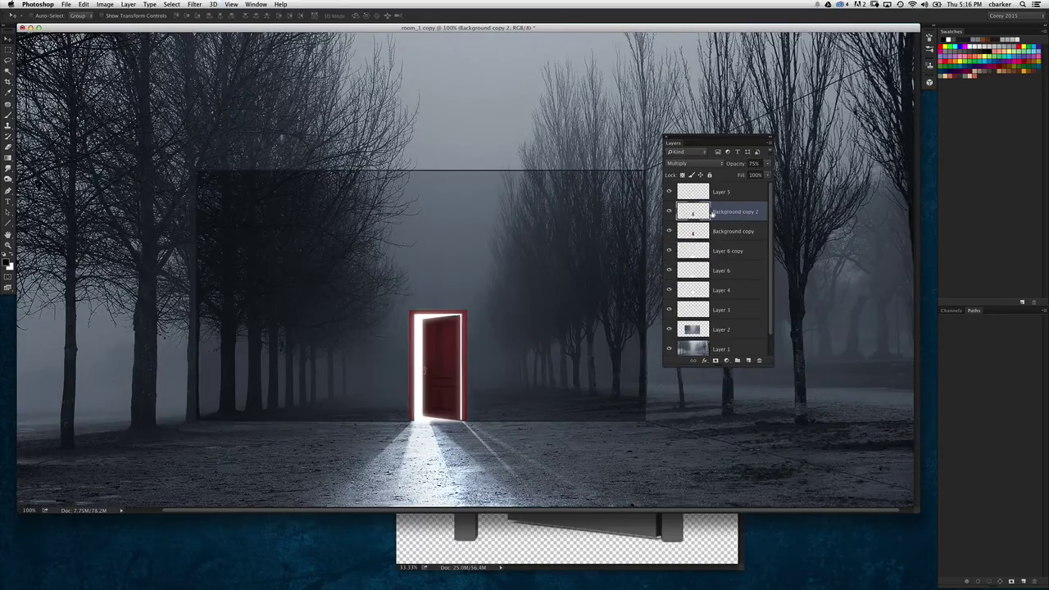
left_click(8, 50)
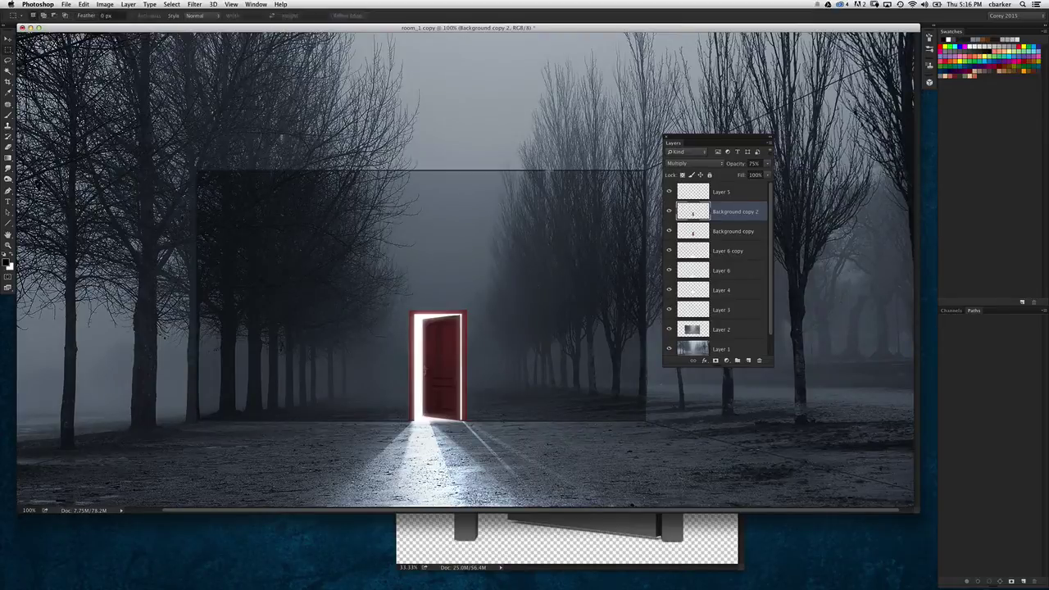
left_click(670, 211)
left_click(669, 211)
left_click(697, 232)
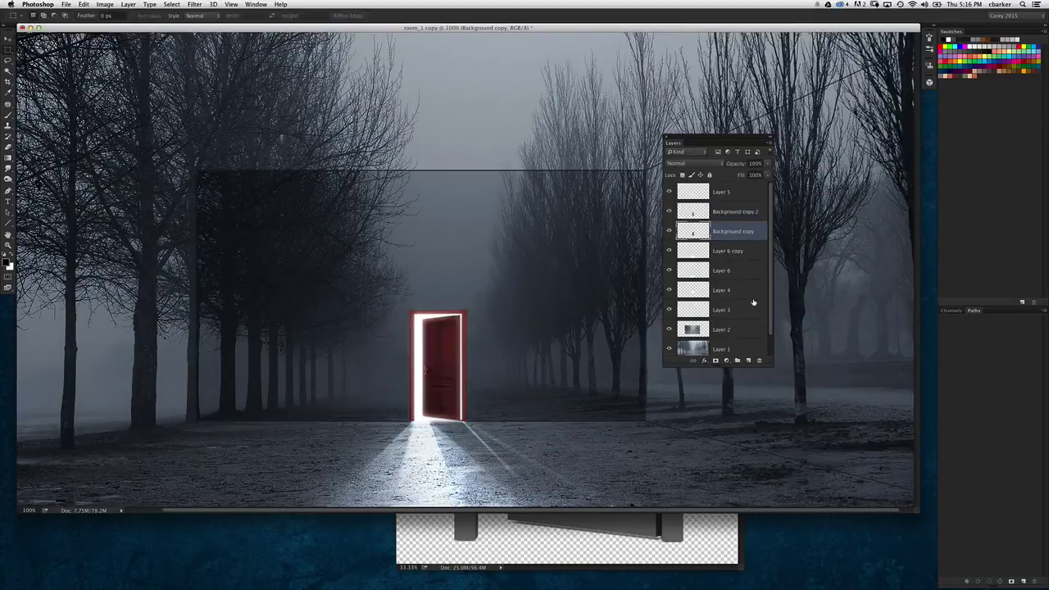
left_click_drag(416, 316, 462, 420)
left_click(748, 360)
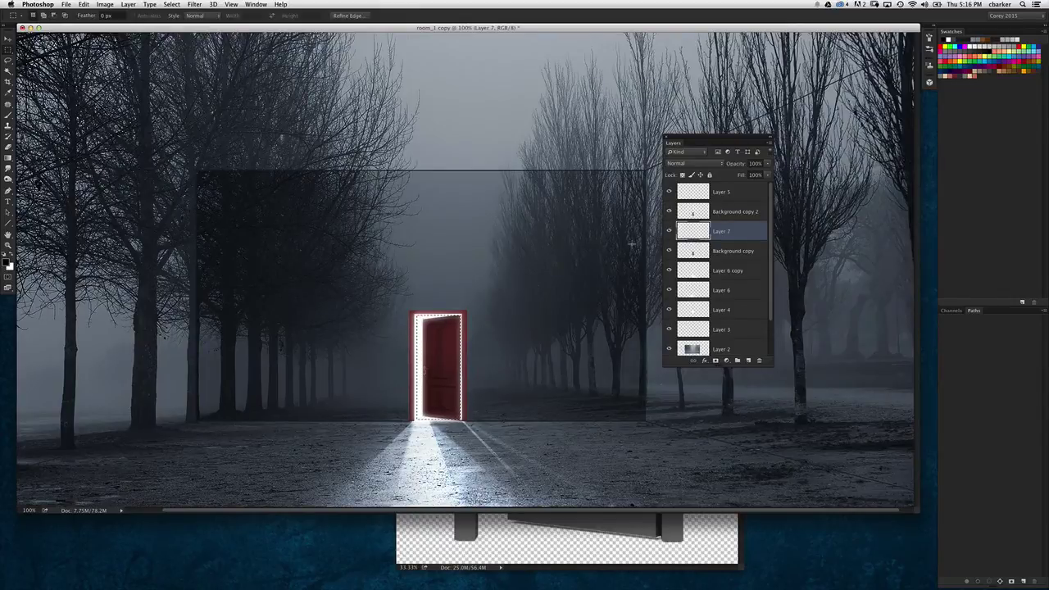
Step: Fill the new layer with a white-to-transparent linear gradient across the door from its handle side, confined to a loaded layer selection
key("g")
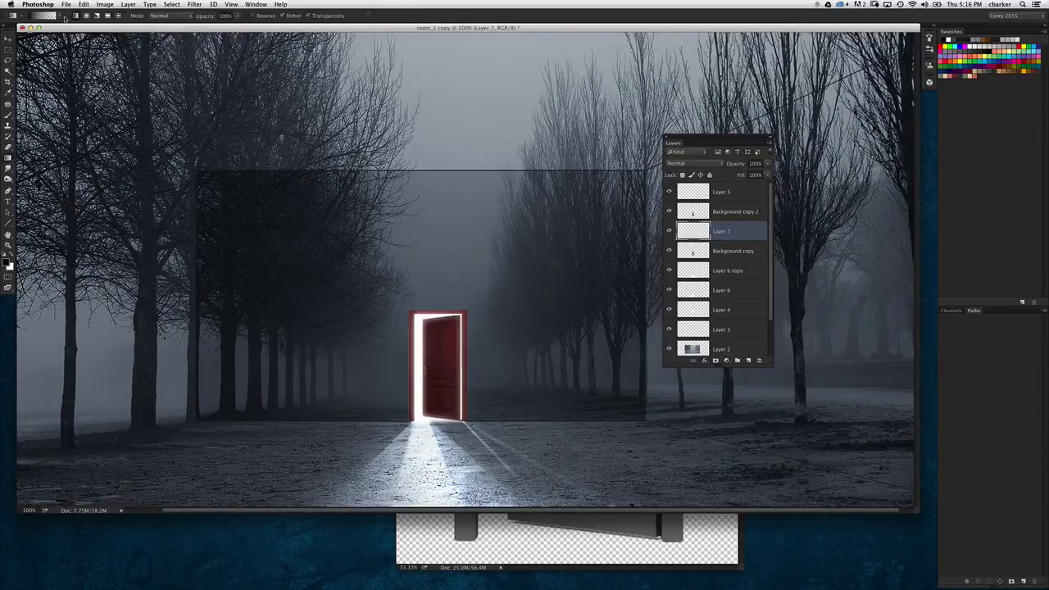
key("x")
left_click_drag(419, 365, 444, 365)
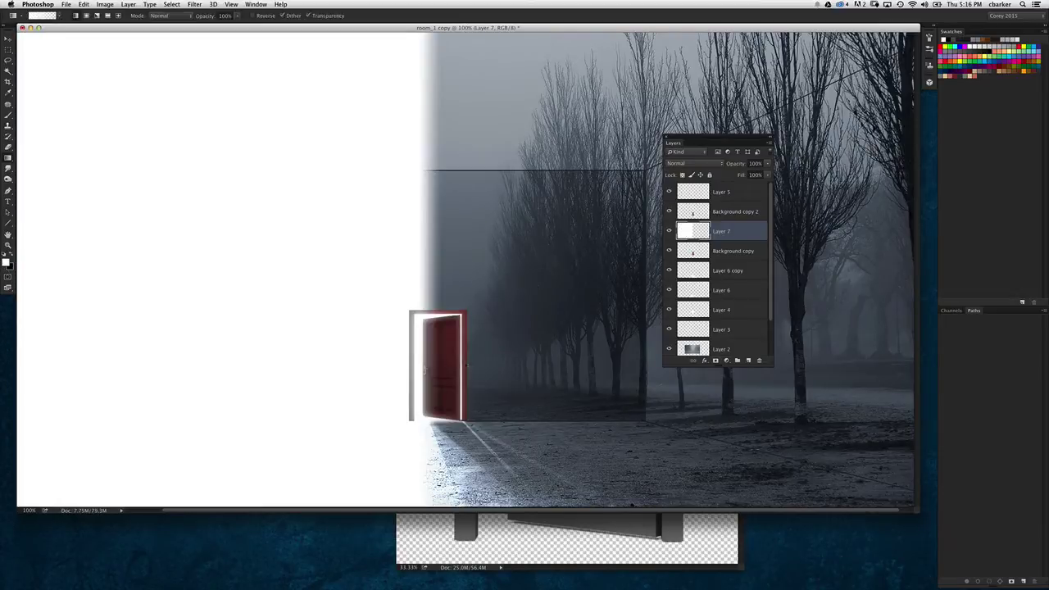
key("super+z")
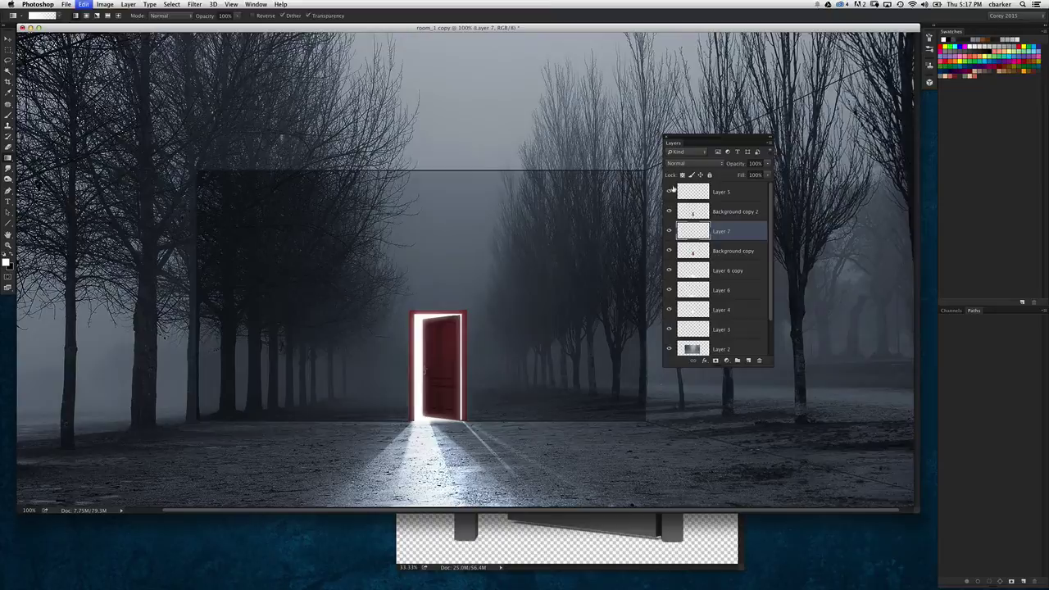
left_click(680, 190, "super")
left_click_drag(435, 370, 468, 370)
key("super+d")
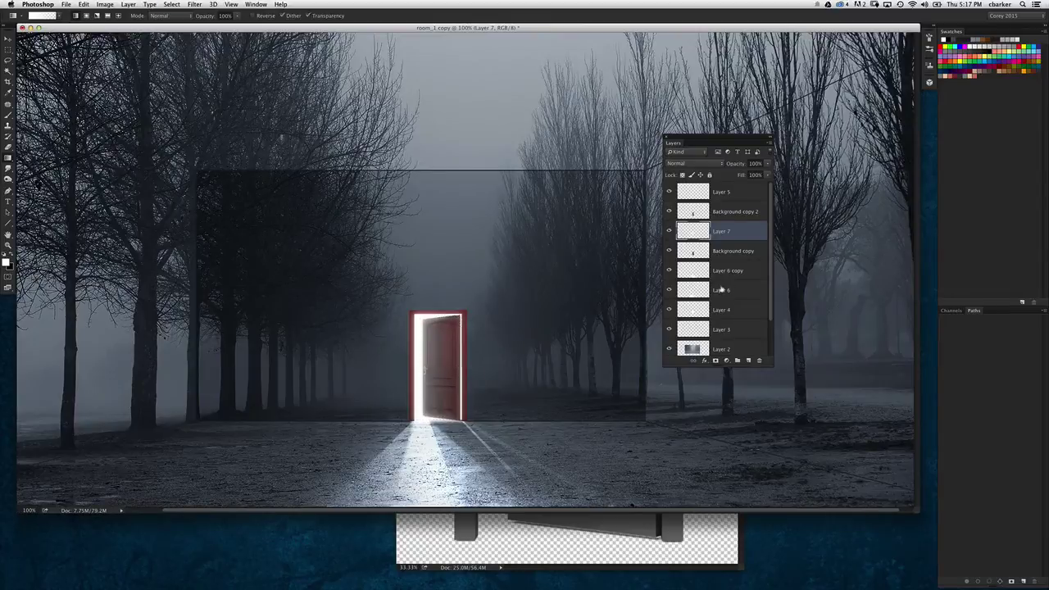
Step: Set the blend mode of the door's white gradient layer to Overlay
left_click(692, 163)
left_click(687, 260)
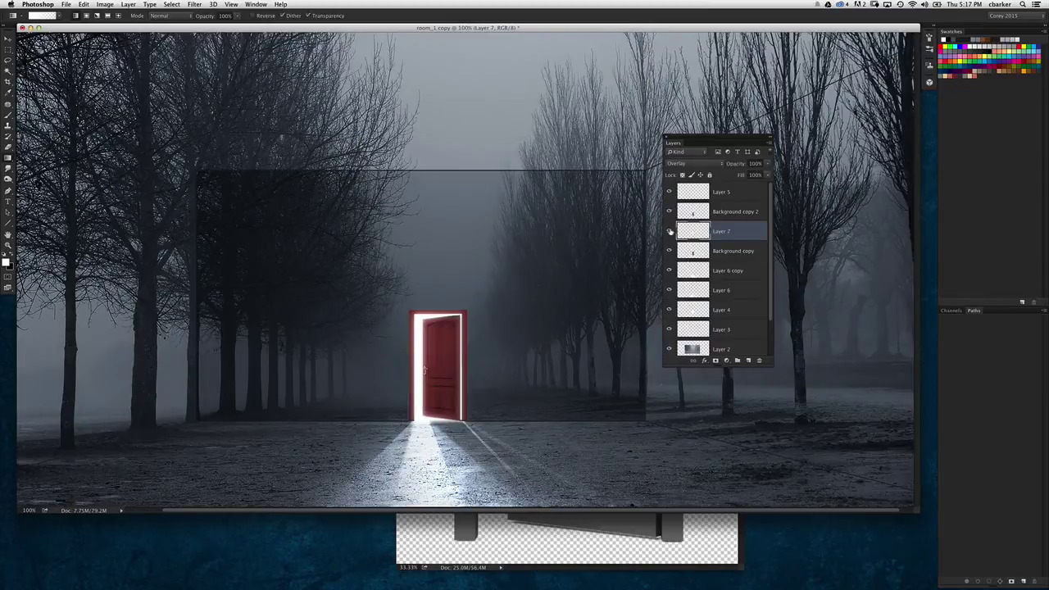
mouse_move(686, 224)
left_mouse_down()
mouse_move(685, 206)
mouse_move(692, 235)
left_mouse_up()
Step: Compare the door with and without the Layer 5 glow, then duplicate that layer and set the copy's opacity to 80%
left_click(705, 192)
left_click(669, 191)
left_click(670, 192)
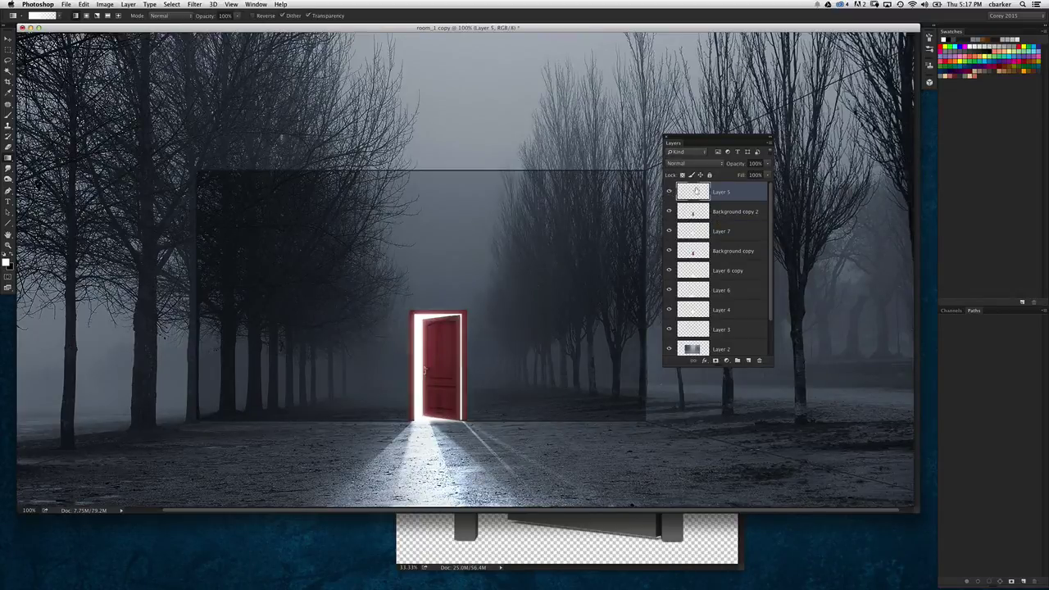
key("super+j")
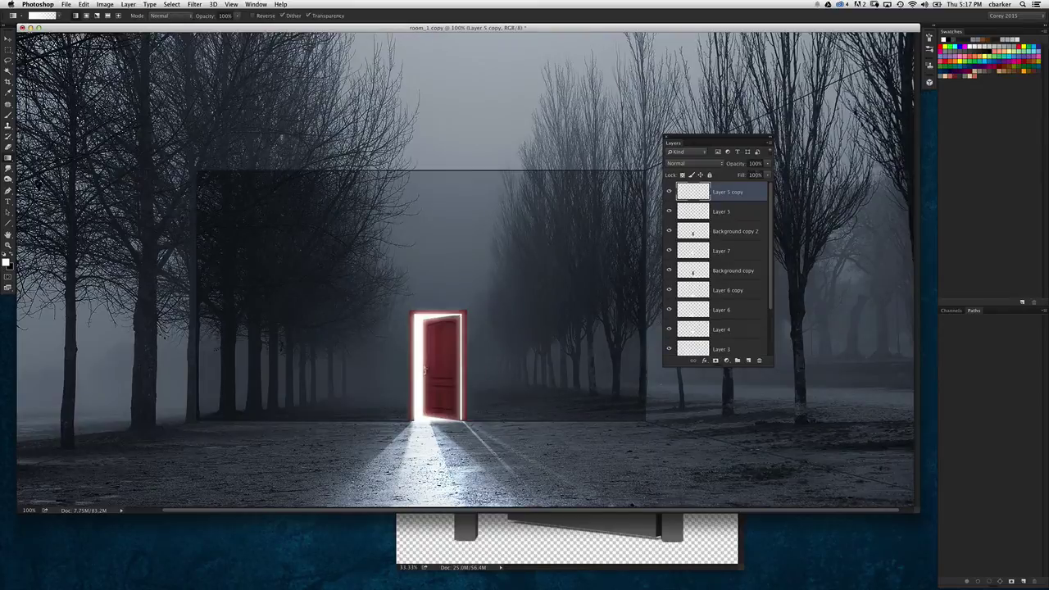
left_click_drag(746, 165, 733, 168)
Step: Close the separate source image of the grey door
key("super+minus")
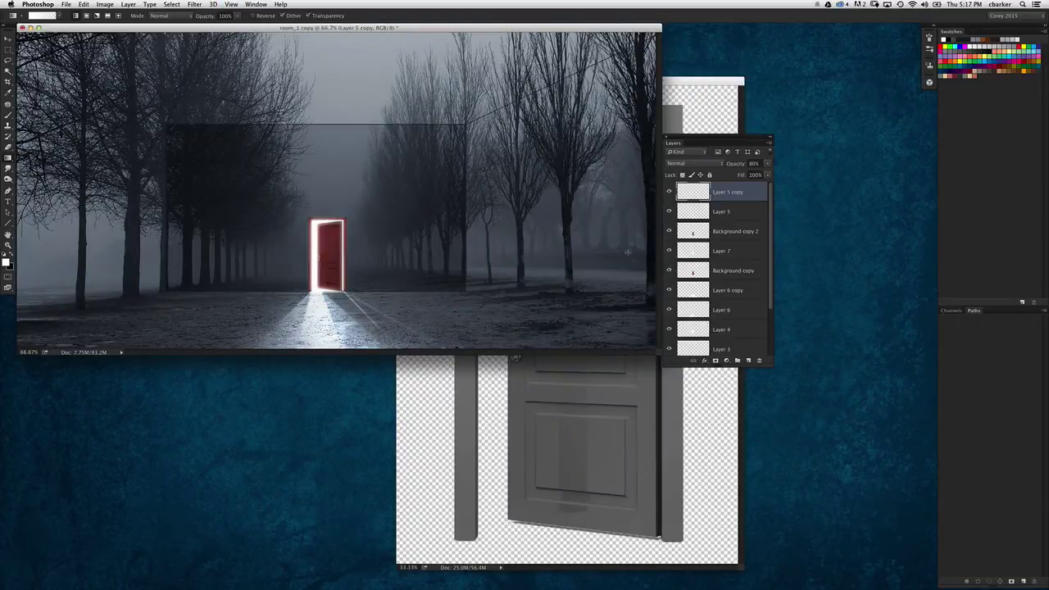
left_click_drag(683, 142, 773, 151)
left_click(708, 205)
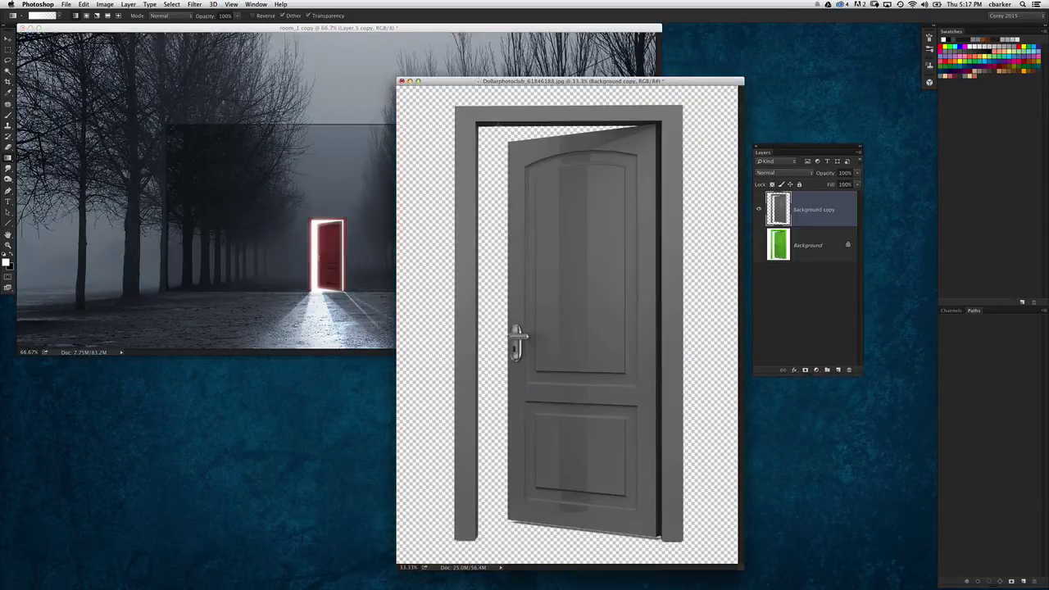
left_click(400, 81)
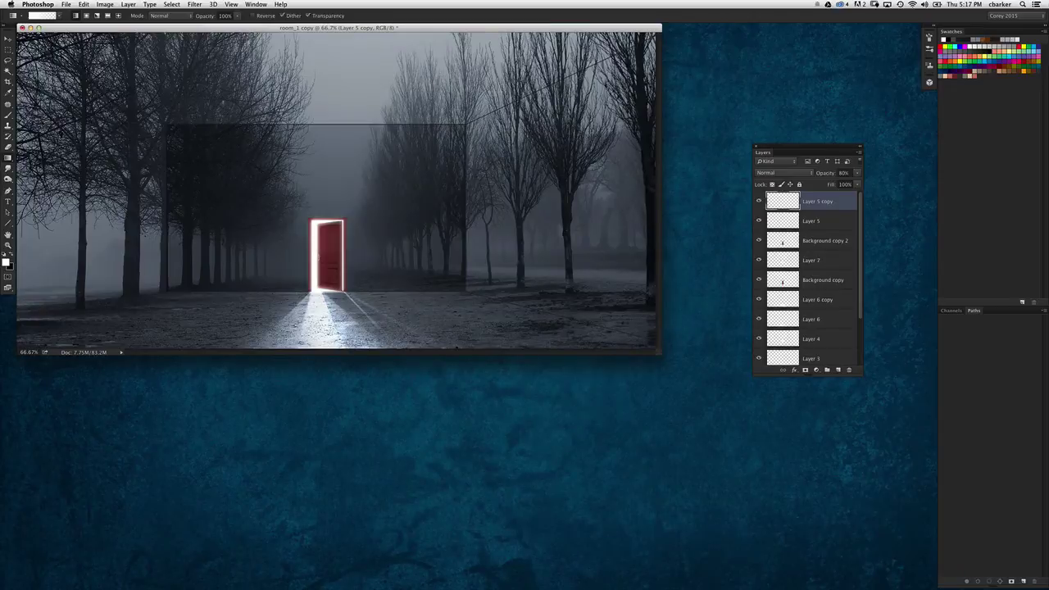
Step: Select the left wall area bounded by the perspective lines on Layer 3 with the Magic Wand
key("super+plus")
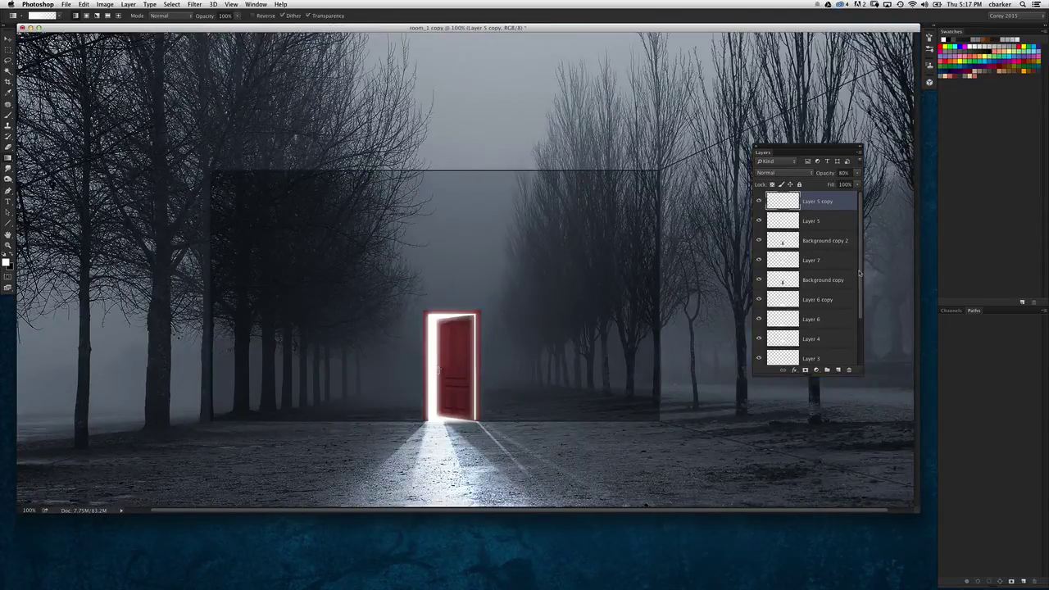
scroll(858, 272, "down", 3)
left_click(763, 299)
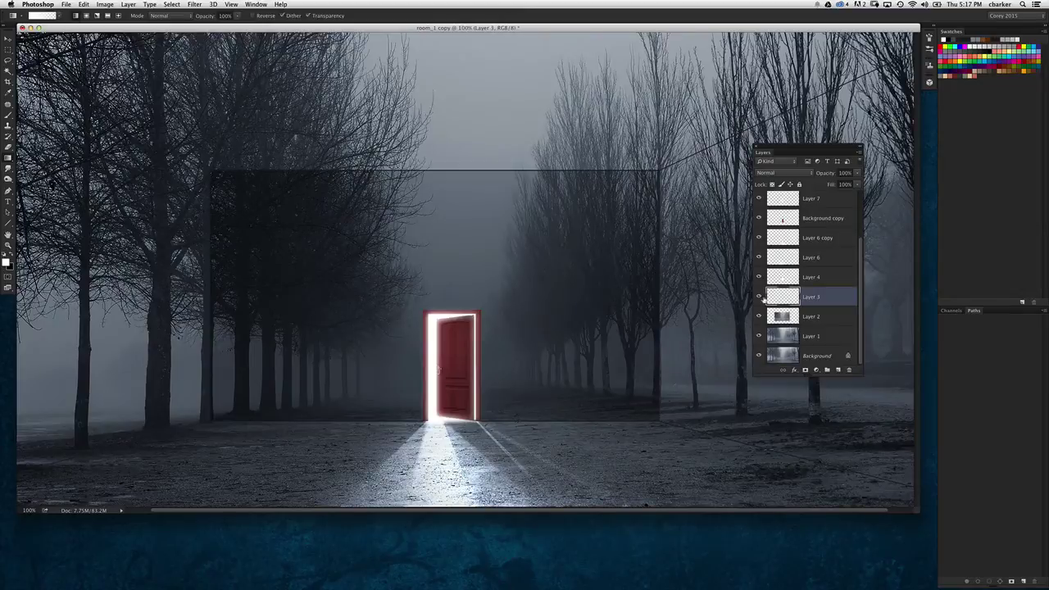
key("super+minus")
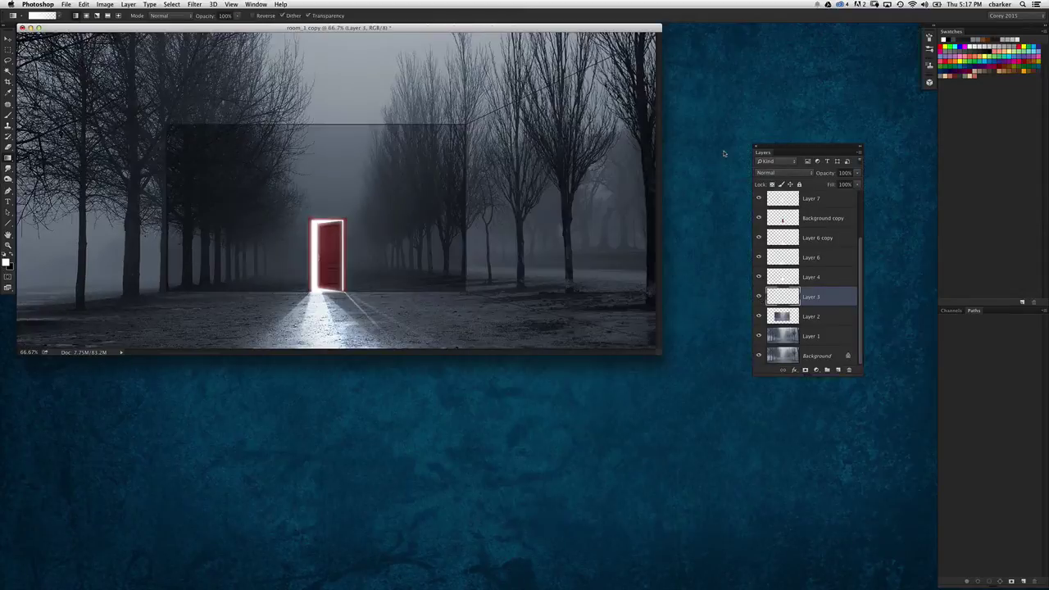
left_click_drag(661, 352, 739, 419)
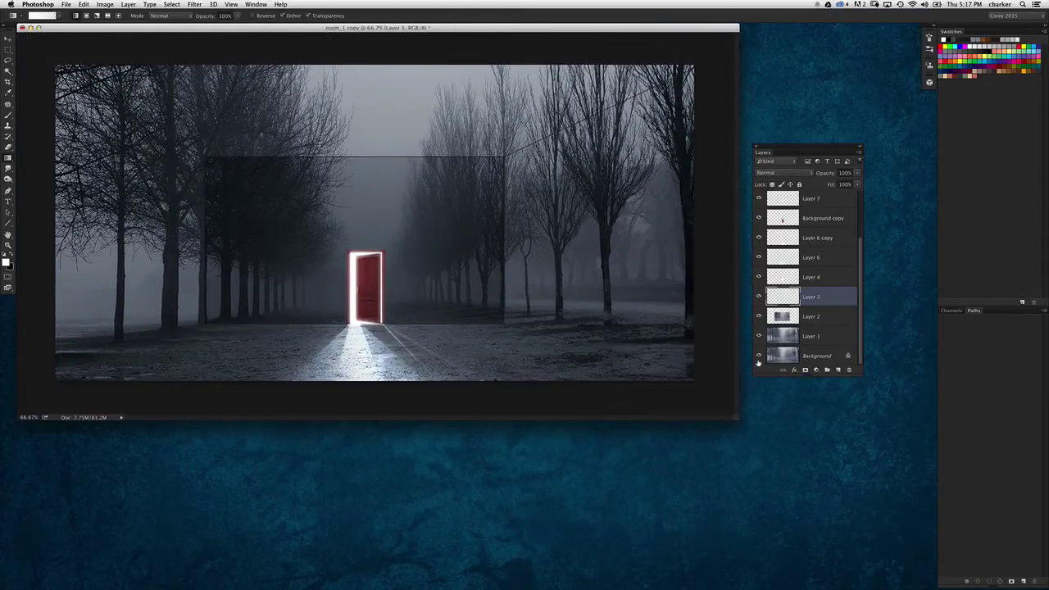
left_click(8, 71)
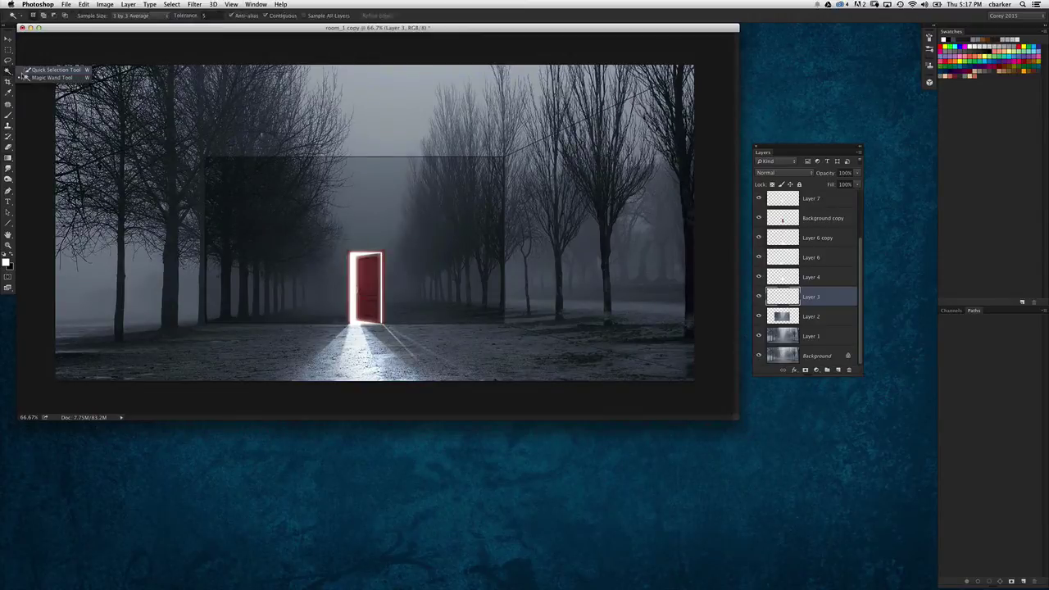
left_click(49, 80)
left_click(162, 216)
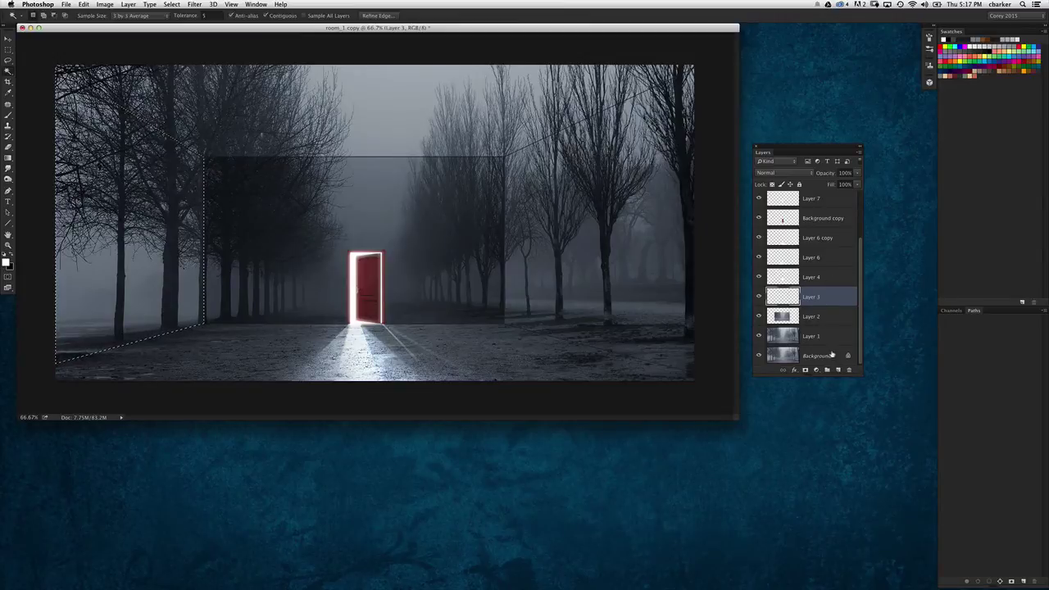
Step: Copy the selected left wall area from Layer 1 to a new layer, set to Screen mode at 26% opacity
left_click_drag(807, 375, 807, 409)
left_click(795, 376)
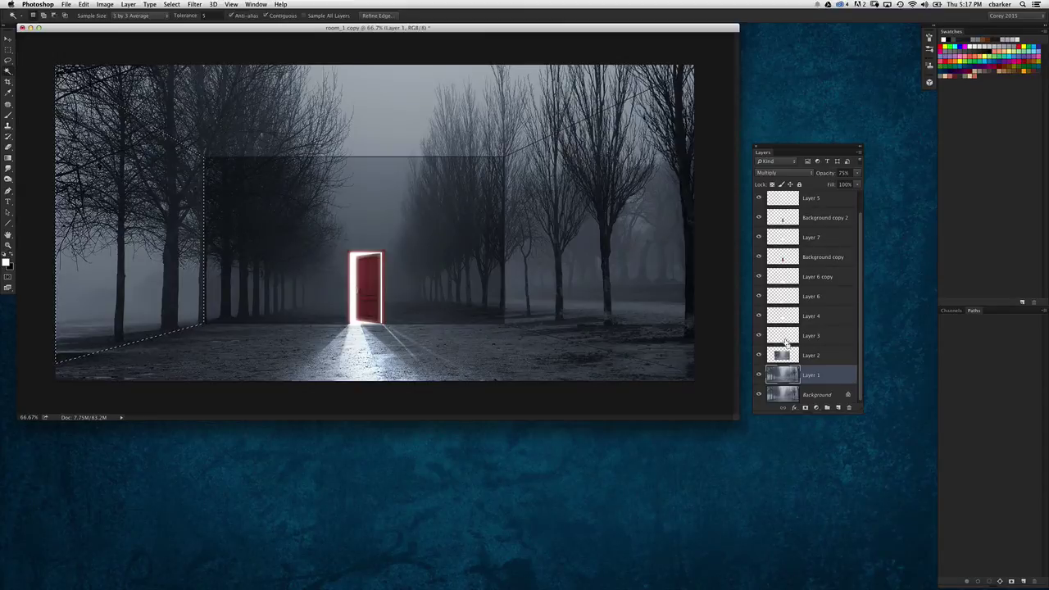
key("ctrl+j")
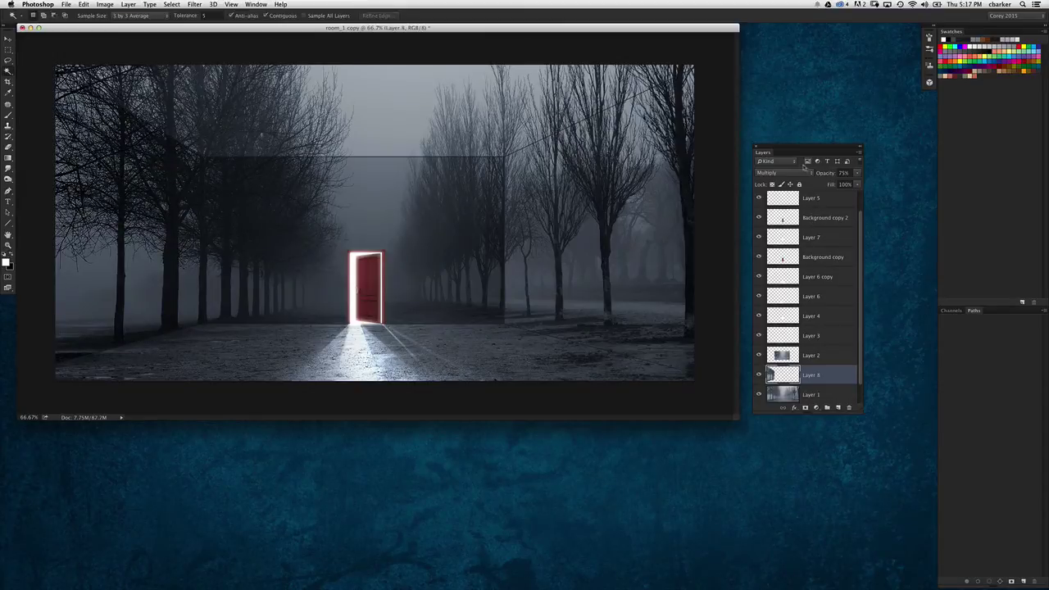
left_click(792, 173)
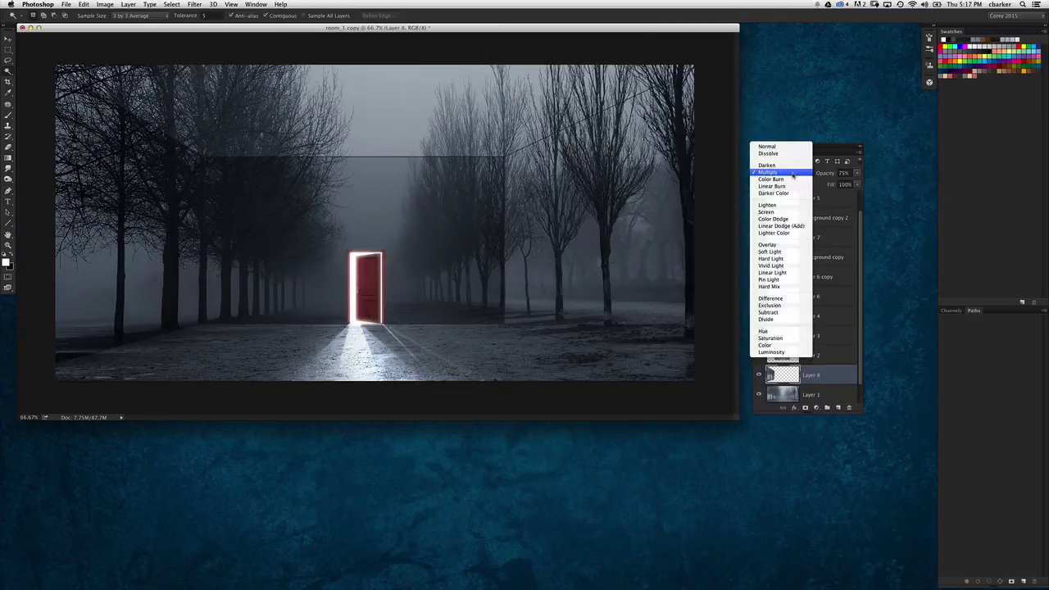
left_click(784, 212)
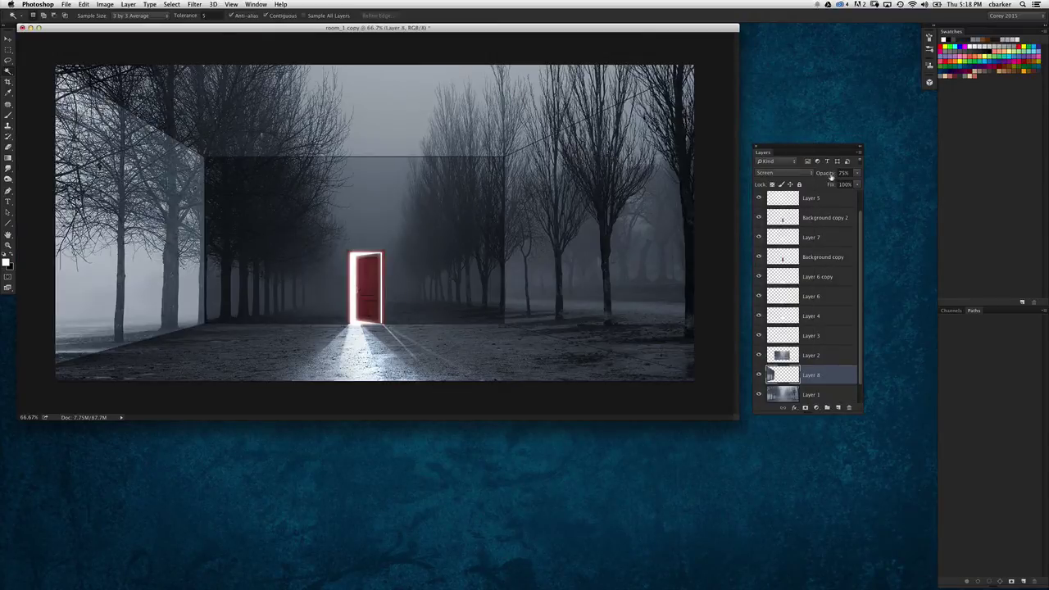
left_click_drag(830, 176, 811, 176)
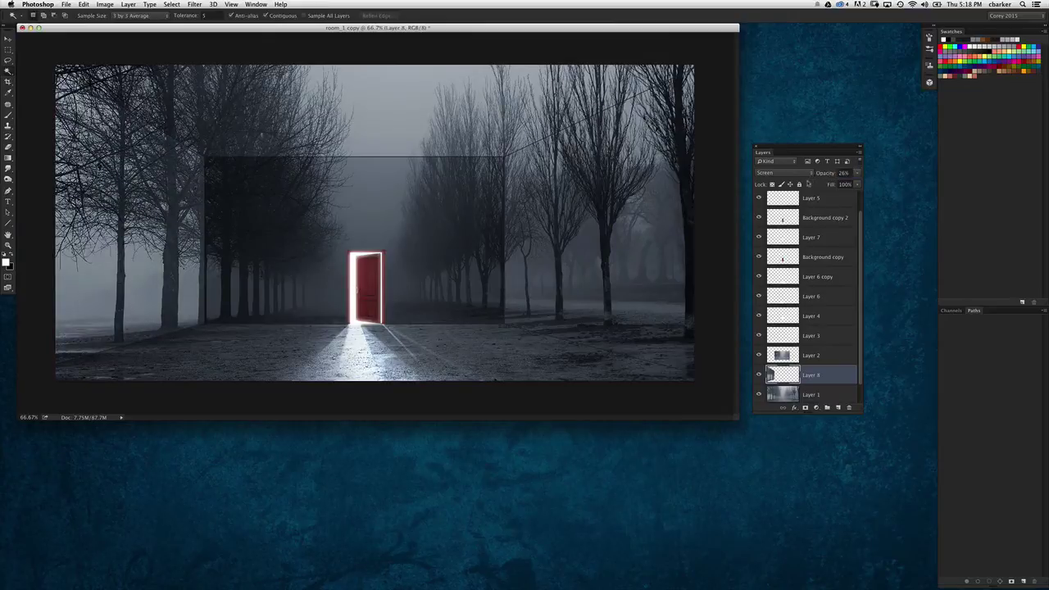
Step: Select the right wall area on Layer 3, copy it from Layer 1 to a new layer and set that to Screen at 17% opacity
left_click(784, 332)
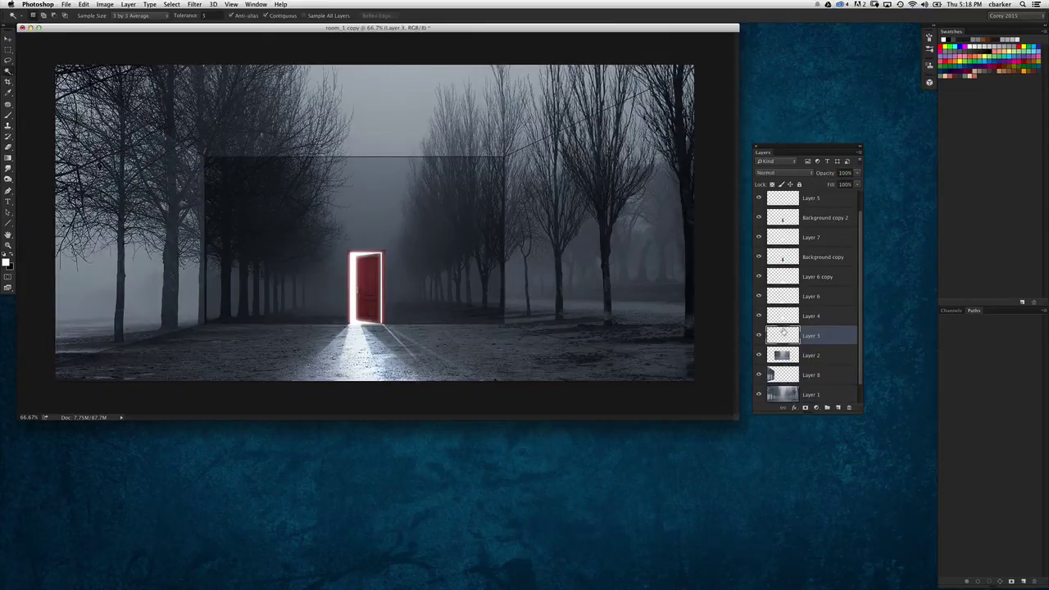
left_click(602, 267)
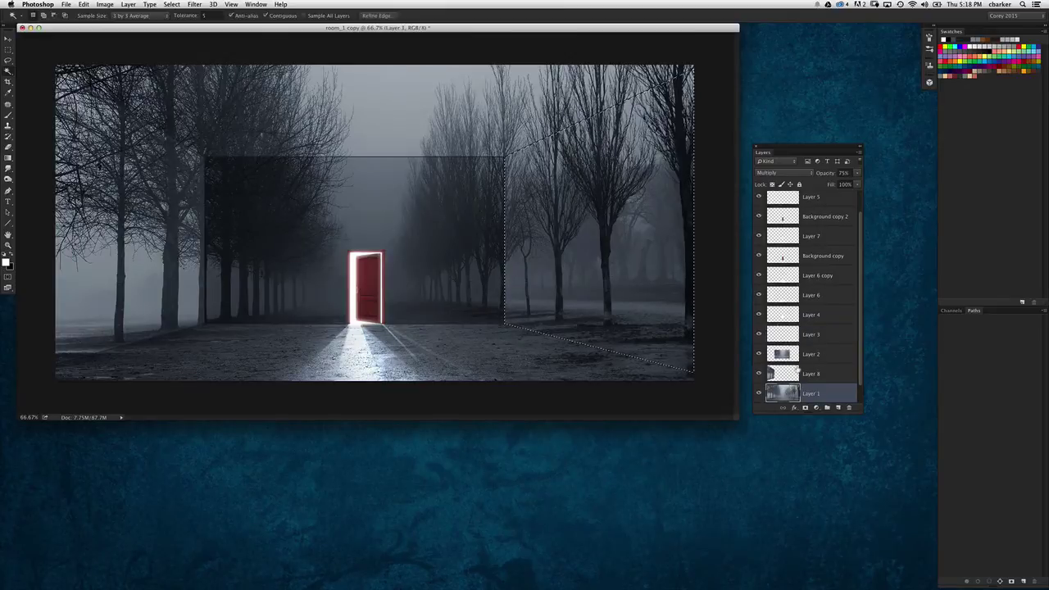
key("ctrl+j")
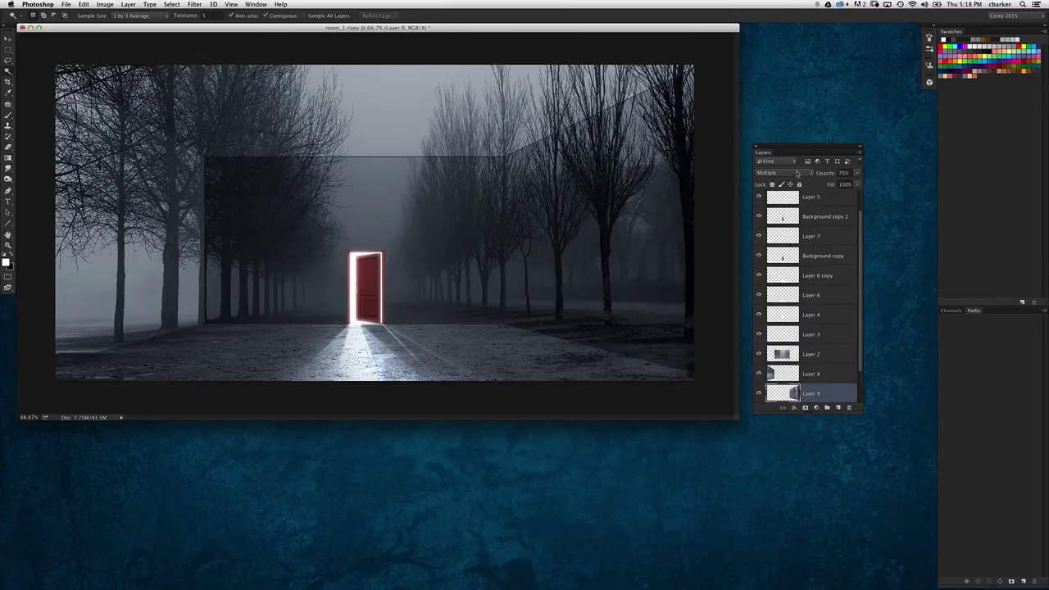
left_click(795, 173)
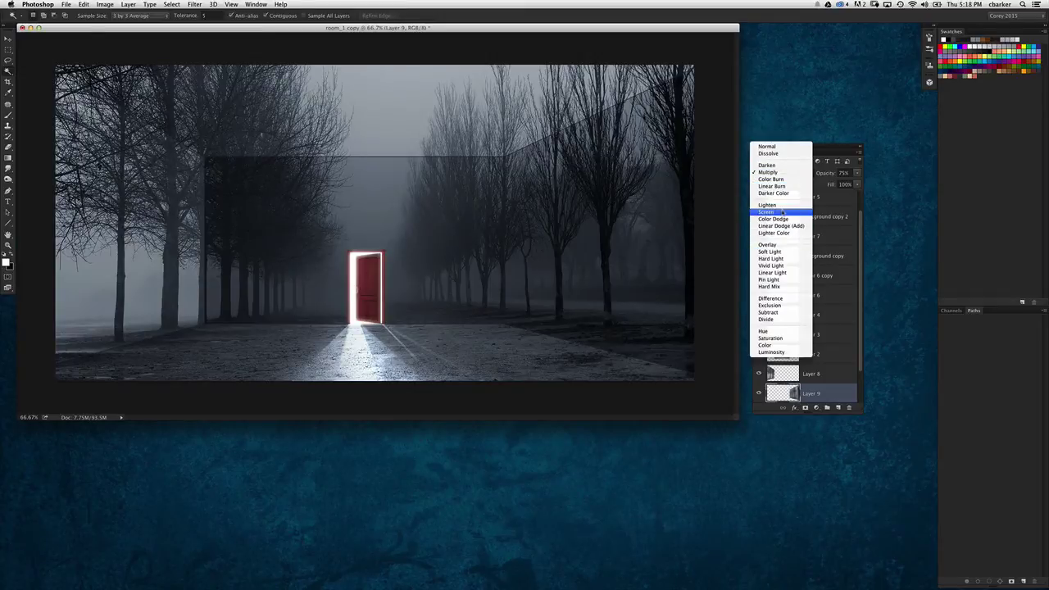
left_click(783, 213)
mouse_move(825, 174)
left_mouse_down()
mouse_move(811, 174)
mouse_move(823, 175)
left_mouse_up()
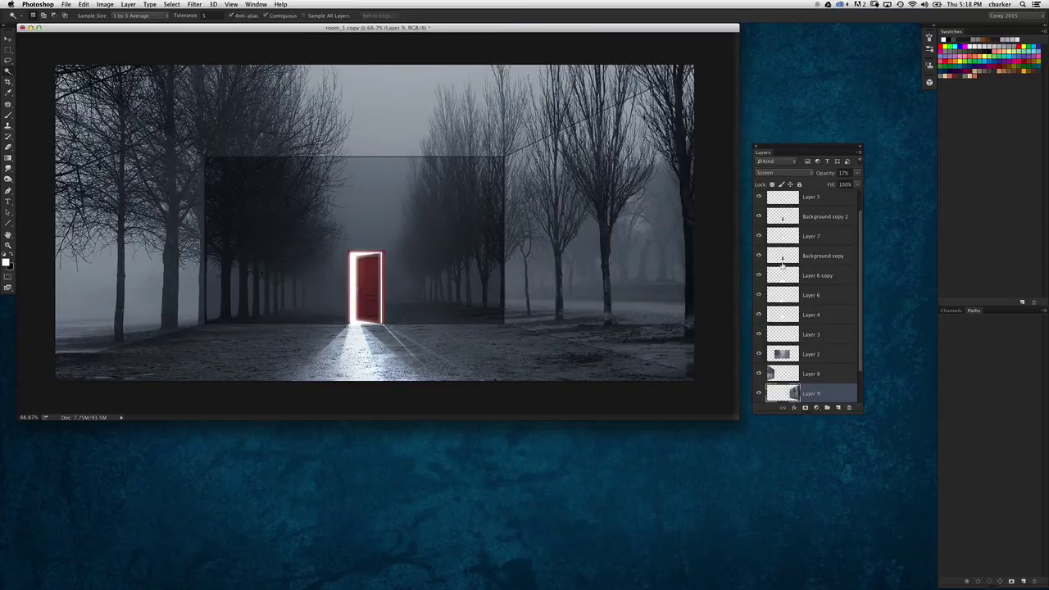
Step: Add a new layer at the top of the stack and draw a large white radial gradient from above the image's upper edge
left_click_drag(798, 203, 837, 407)
left_click(847, 407)
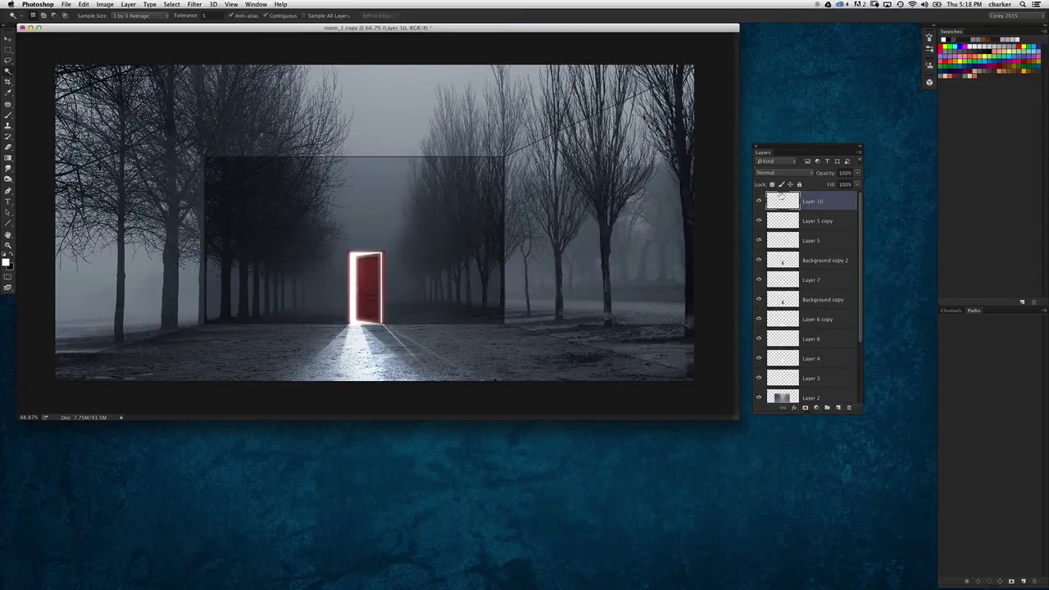
left_click(7, 157)
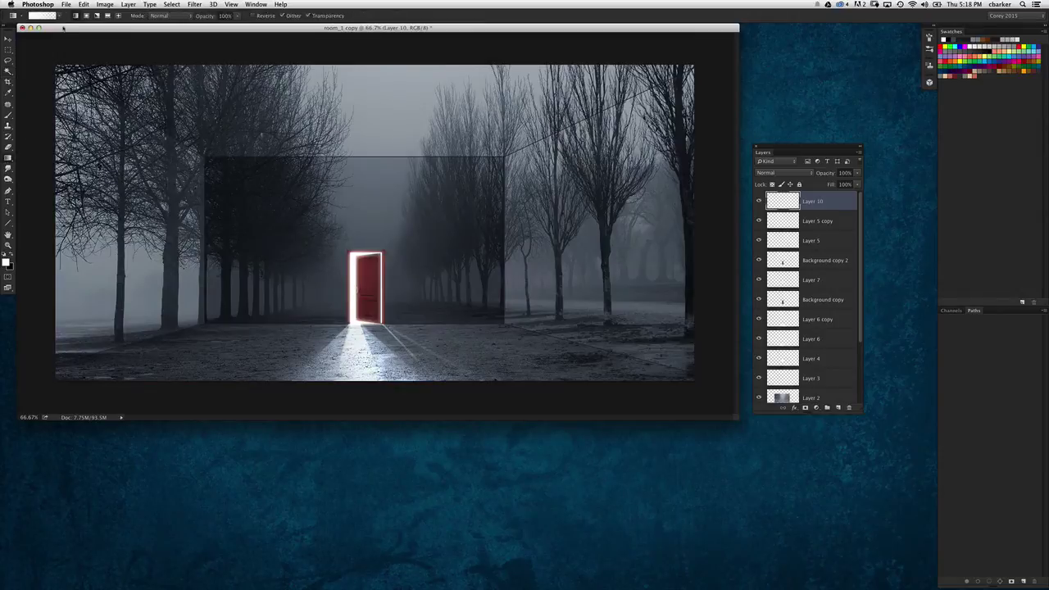
left_click(85, 16)
left_click_drag(482, 37, 383, 276)
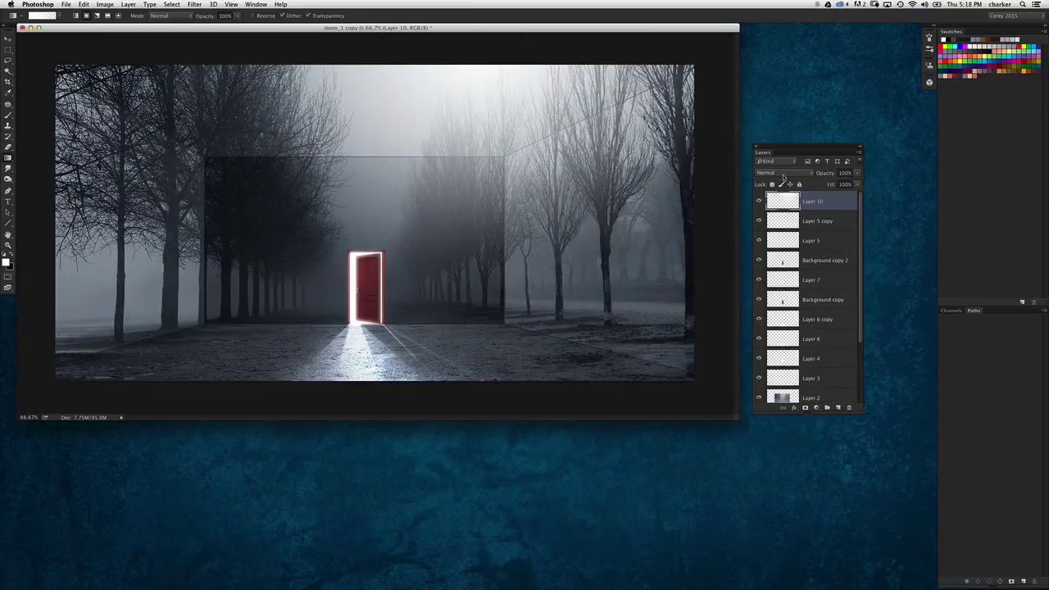
Step: Set the radial glow layer to Overlay at 64% opacity and compare the image with and without it
left_click(782, 174)
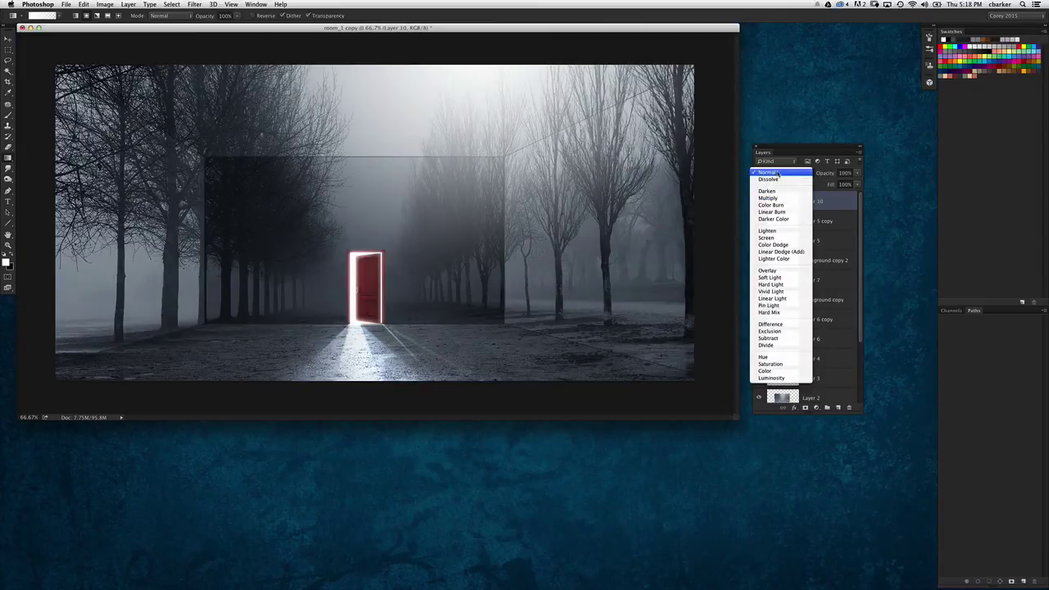
left_click(767, 271)
left_click_drag(823, 178, 811, 174)
left_click(759, 201)
left_click(759, 202)
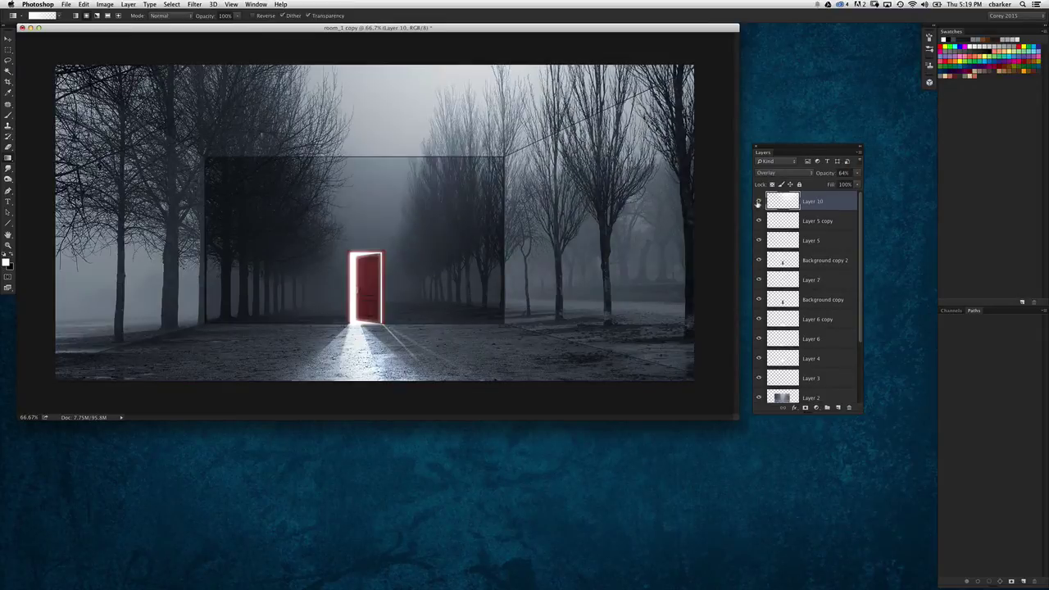
Step: Toggle the visibility of Layer 7 and Layer 3 to check which layer holds the room's edge lines
key("super+minus")
key("super+plus")
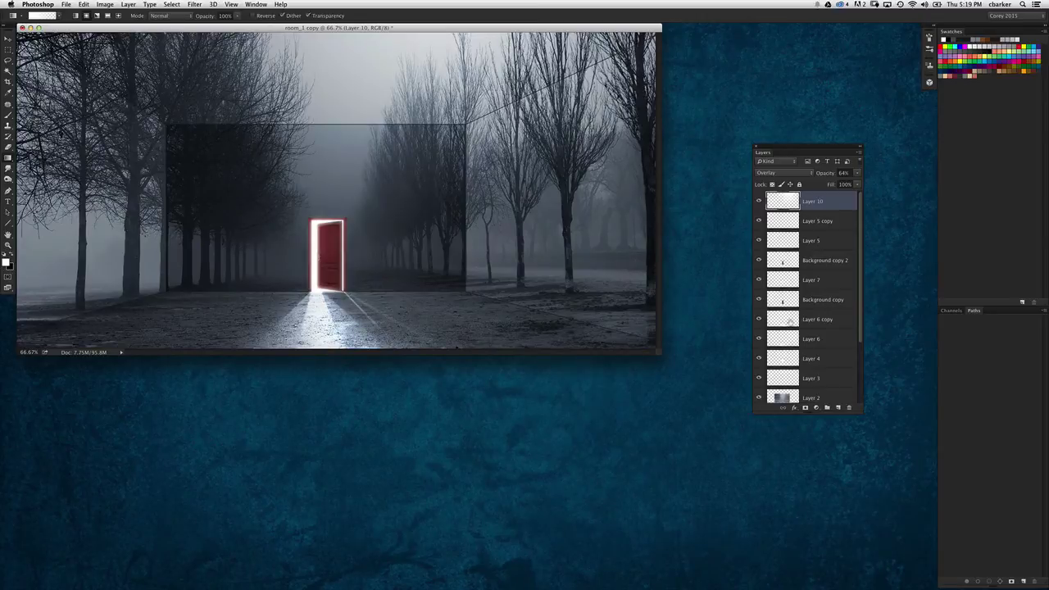
left_click(784, 282)
left_click(758, 280)
left_click(758, 280)
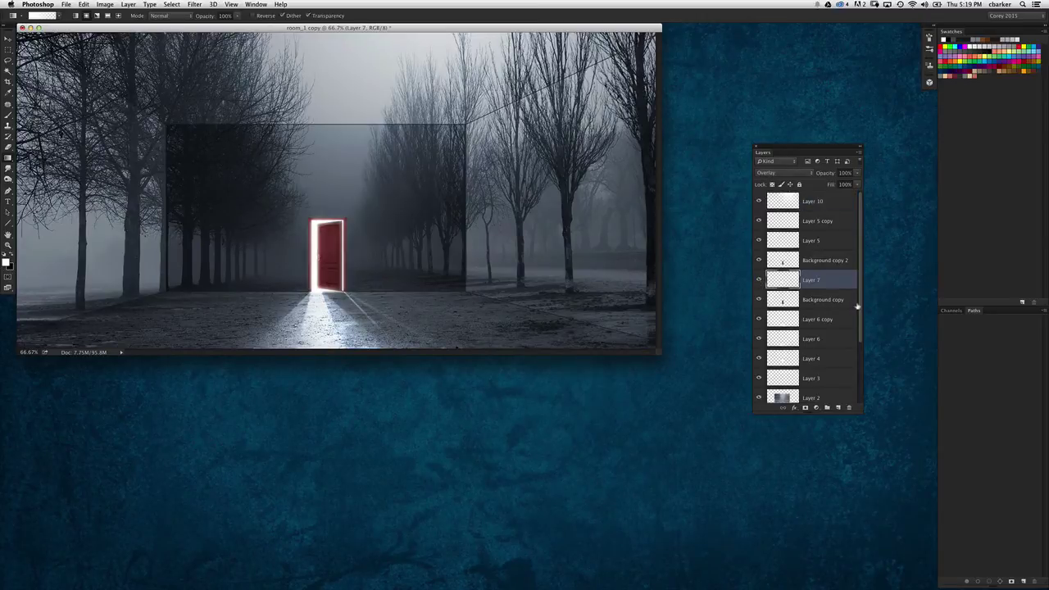
scroll(837, 394, "down", 3)
left_click(783, 296)
left_click(759, 295)
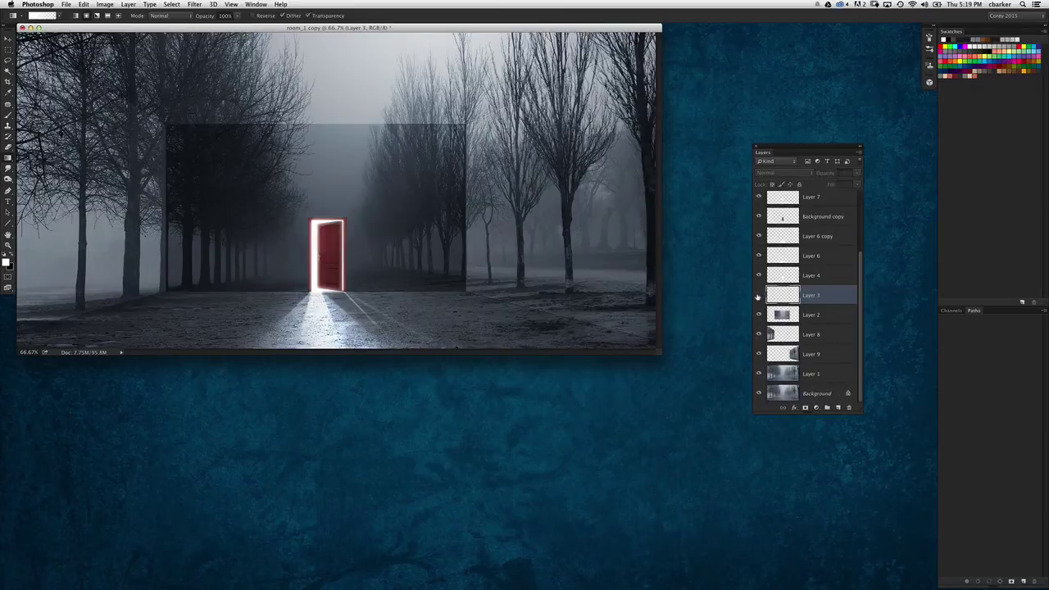
left_click(759, 295)
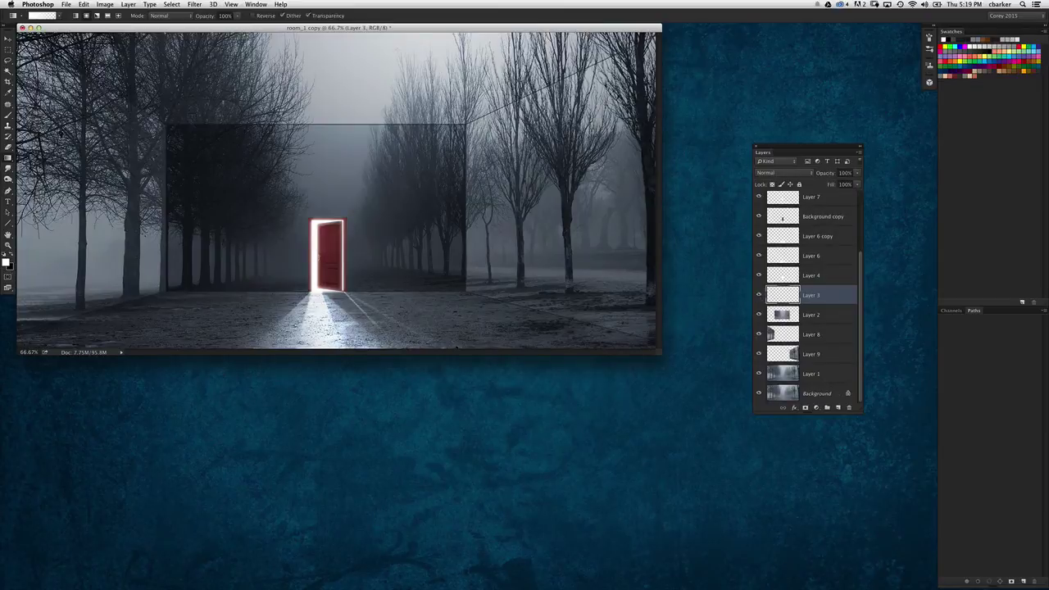
Step: Soften the room's edge lines on Layer 3 with a Gaussian Blur of 1 pixel radius
left_click(231, 4)
mouse_move(194, 4)
mouse_move(246, 102)
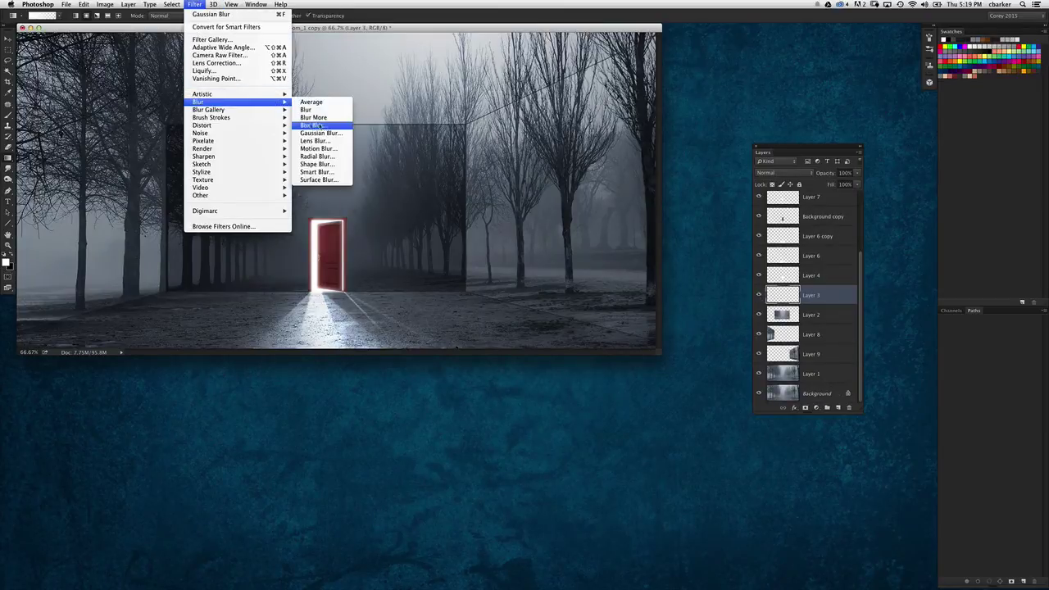
left_click(321, 133)
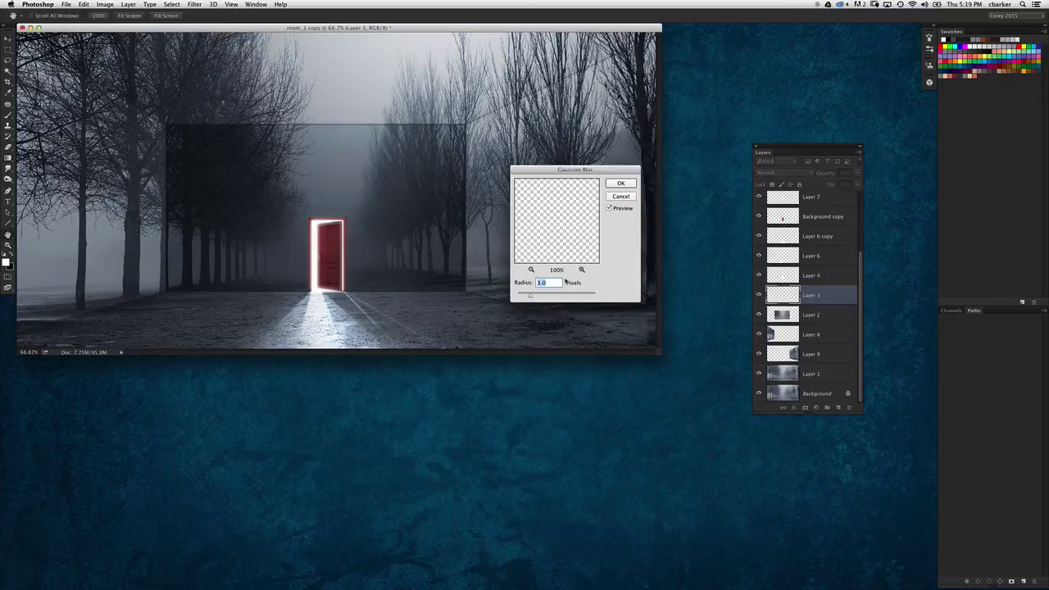
type("2")
key("BackSpace")
type("1")
left_click(620, 184)
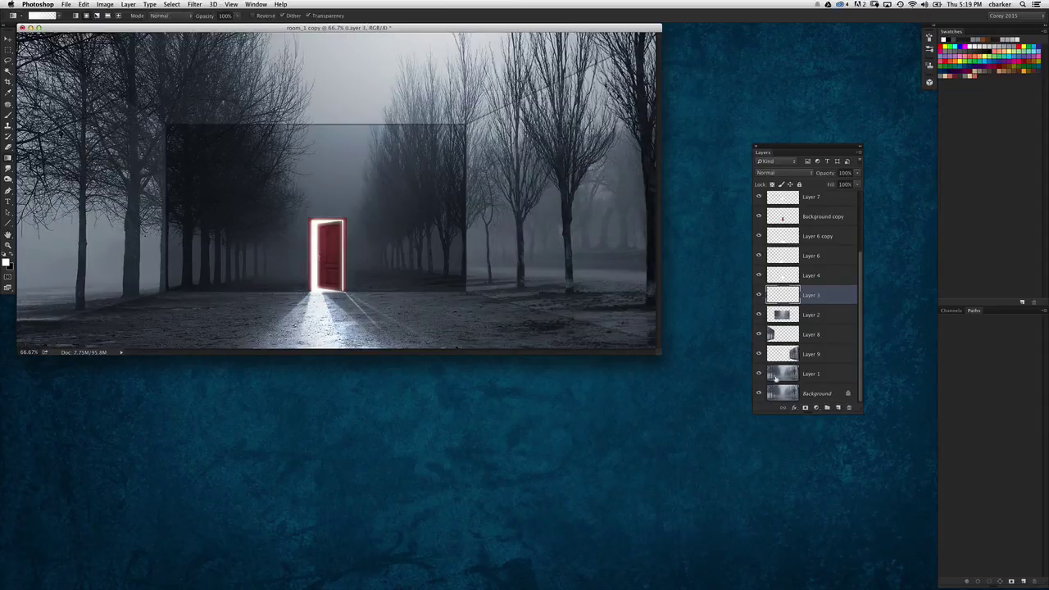
Step: Add a layer mask to Layer 3 and fade parts of the room's edge lines with small black radial gradients at 72% opacity
left_click(805, 407)
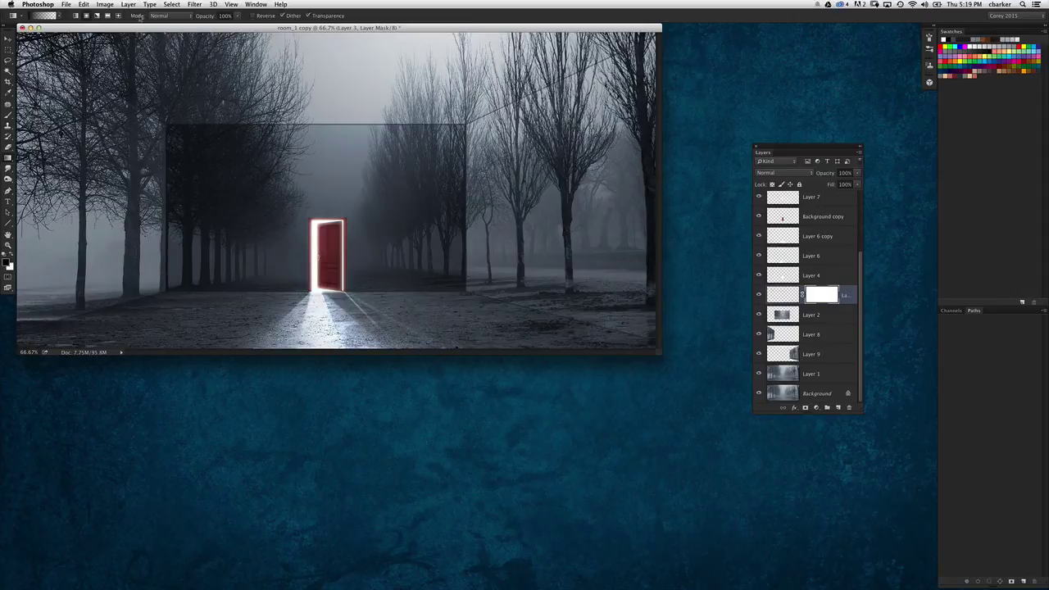
left_click_drag(211, 22, 197, 20)
left_click_drag(605, 83, 604, 83)
left_click(554, 324)
left_click(433, 301)
left_click(432, 134)
left_click(335, 123)
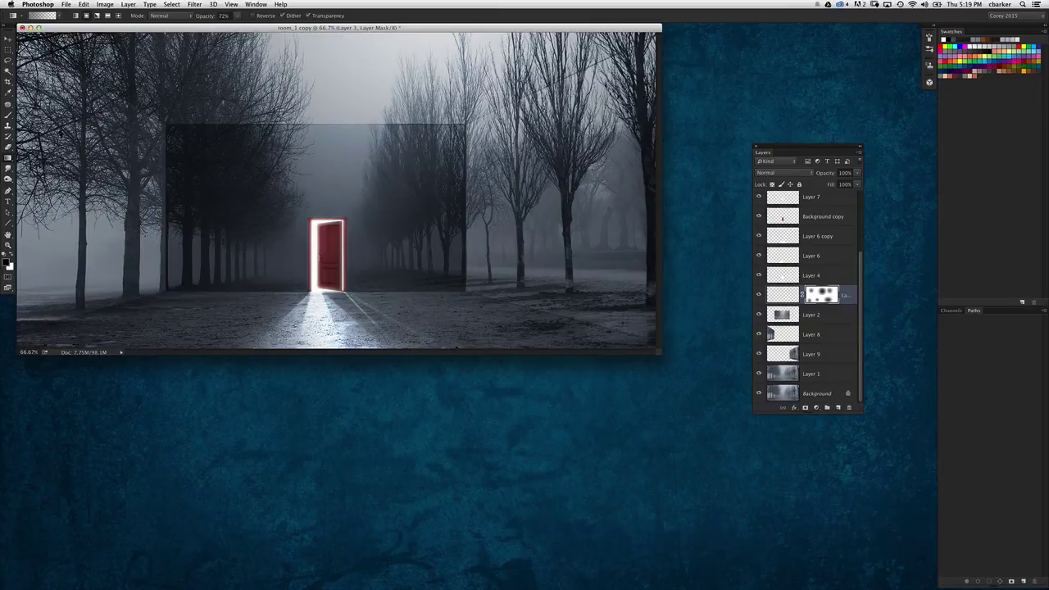
left_click(376, 123)
Step: Set the opacity of Layer 2, the back wall, to 60% and compare the image with and without it
left_click(782, 315)
left_click(852, 173)
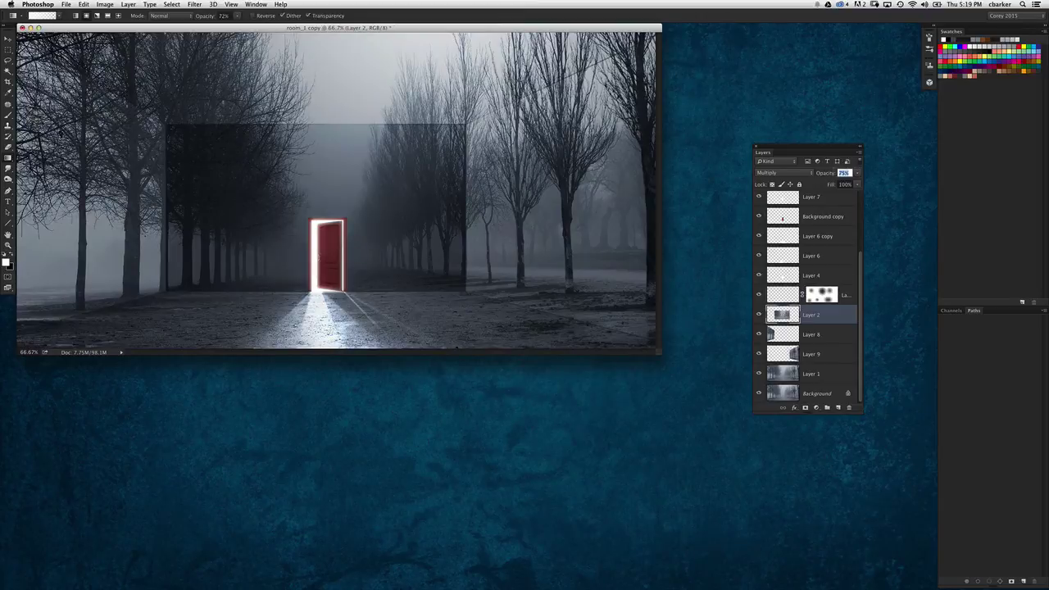
type("60")
key("Return")
left_click(758, 315)
left_click(758, 314)
Step: Examine the door, back wall and softened edges at closer magnifications, and move the floating Layers panel clear of the image
key("super+equal")
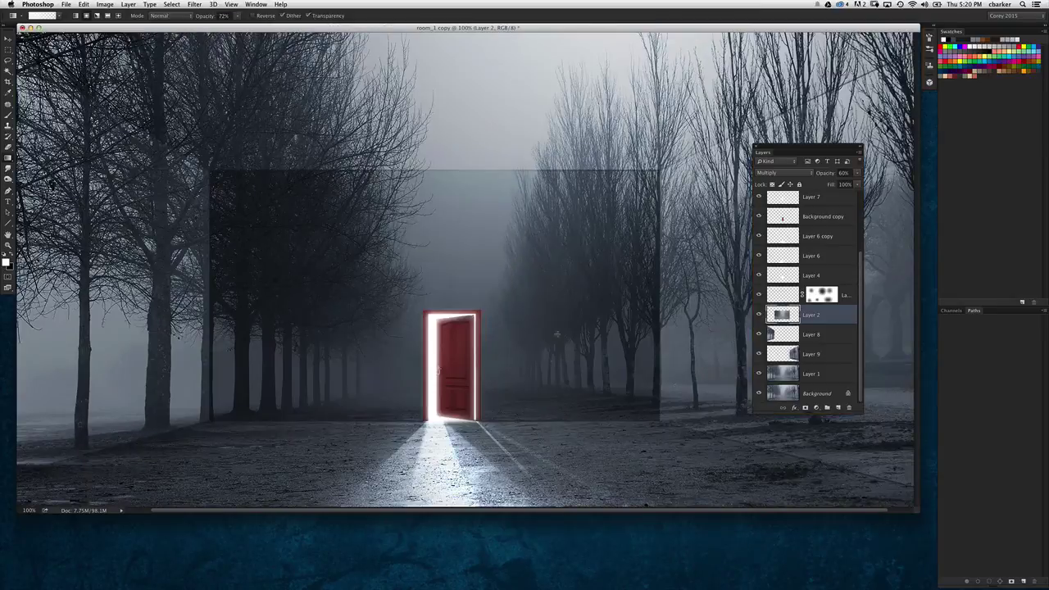
scroll(435, 244, "right", 3)
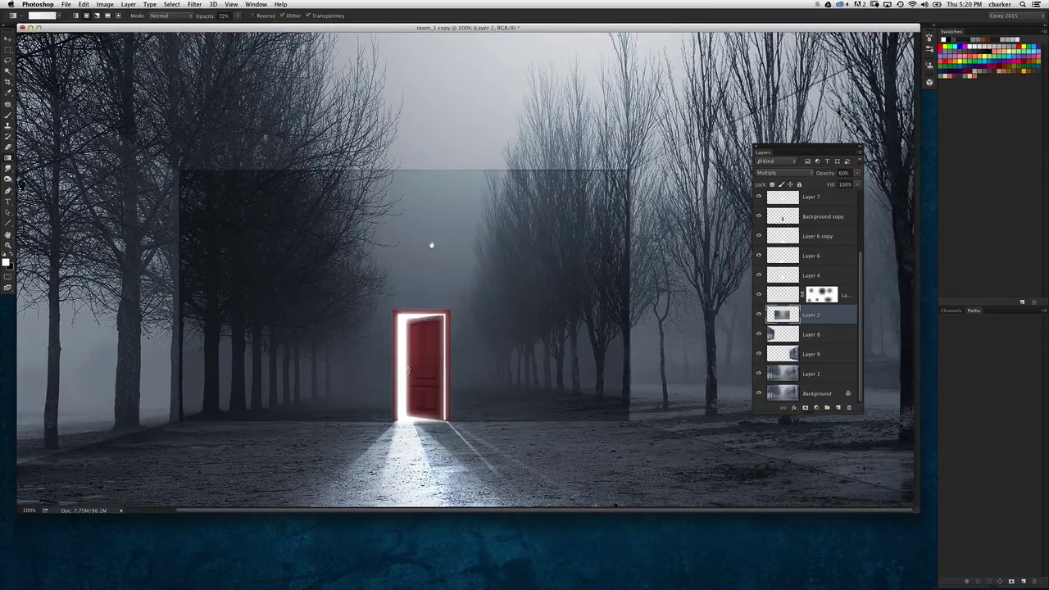
key("super+minus")
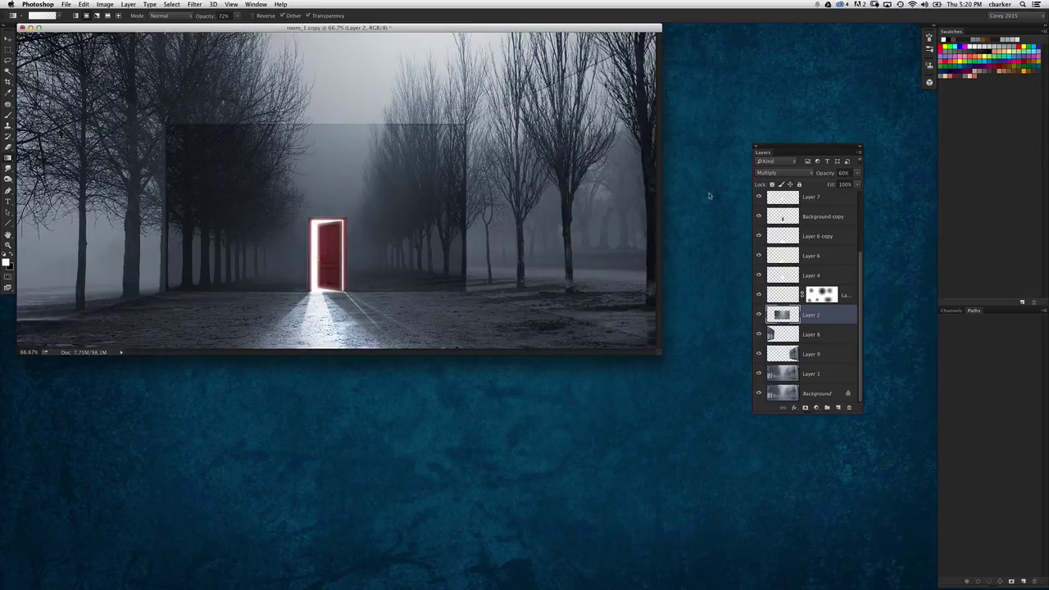
key("super+equal")
key("super+equal")
scroll(480, 189, "down", 5)
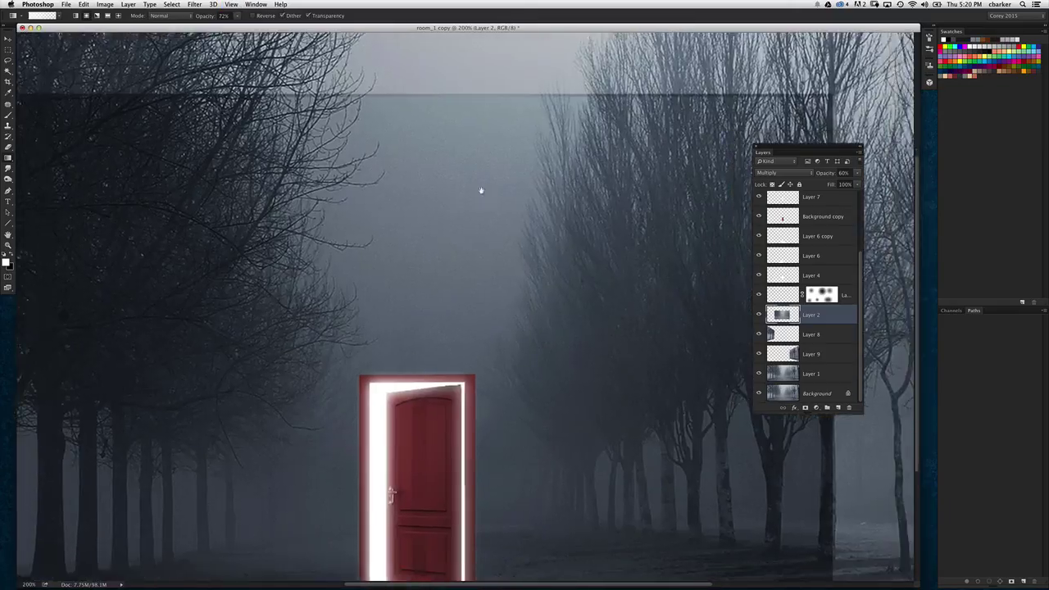
key("super+minus")
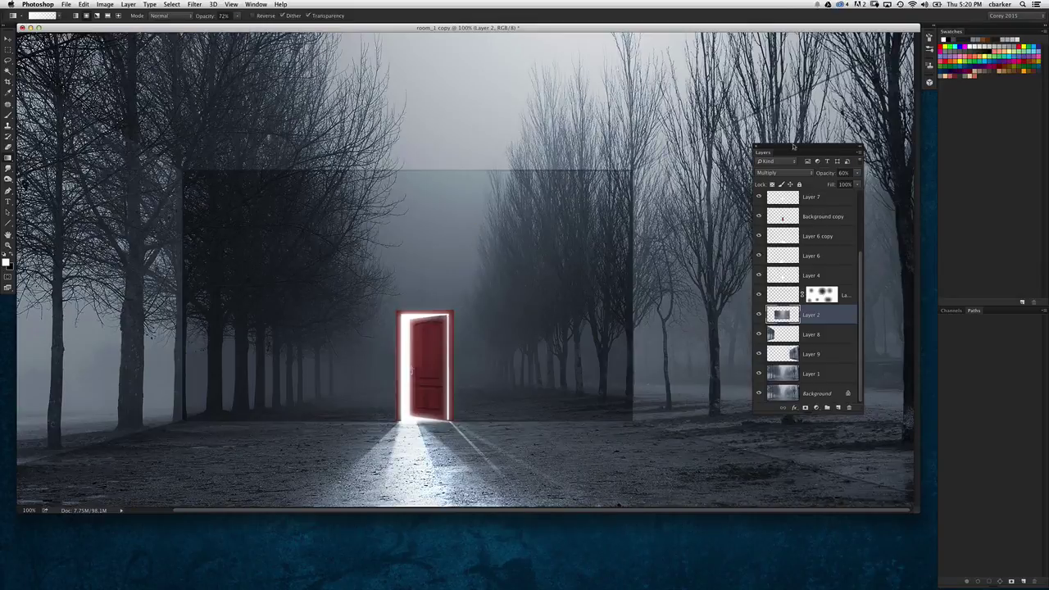
left_click_drag(793, 148, 901, 222)
key("super+minus")
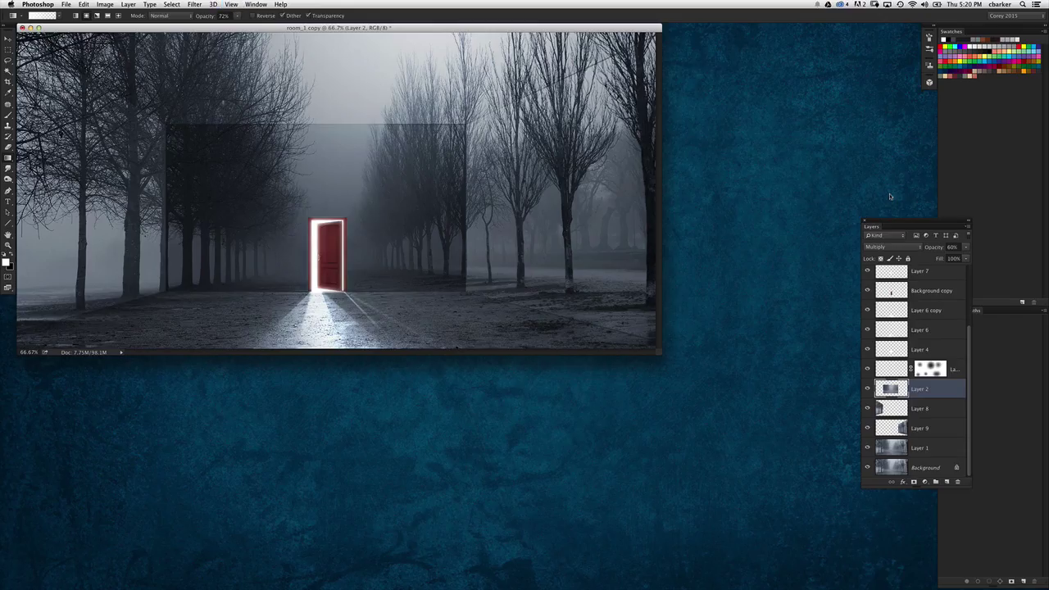